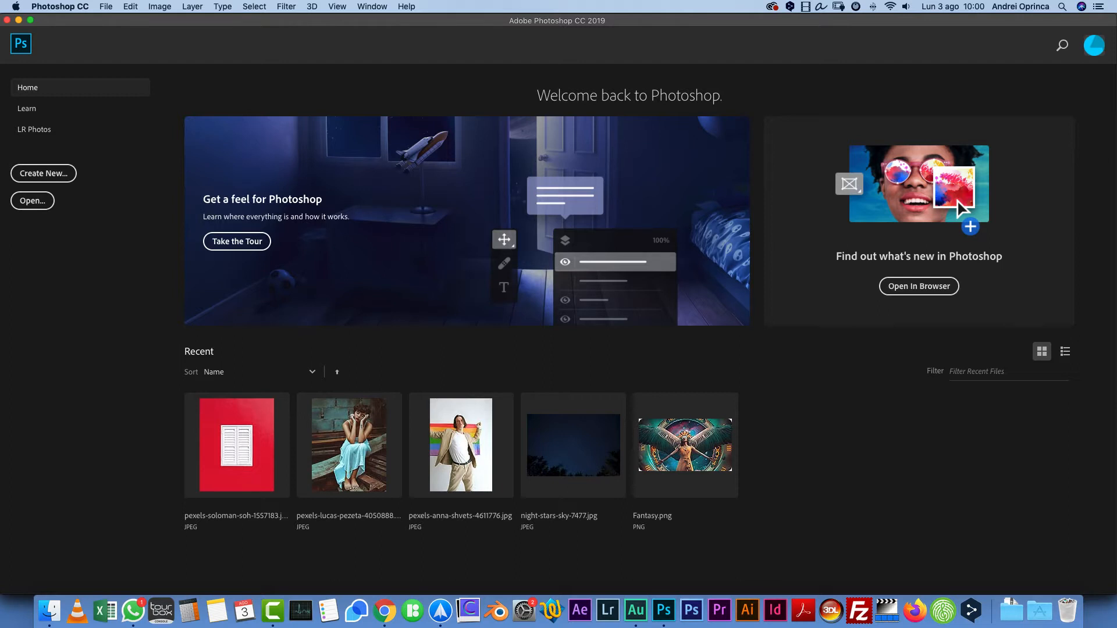
- Create a new Web Large document, 1920 x 1080 px at 72 ppi, with Artboards turned off
{"action": "key", "text": "super+w"}
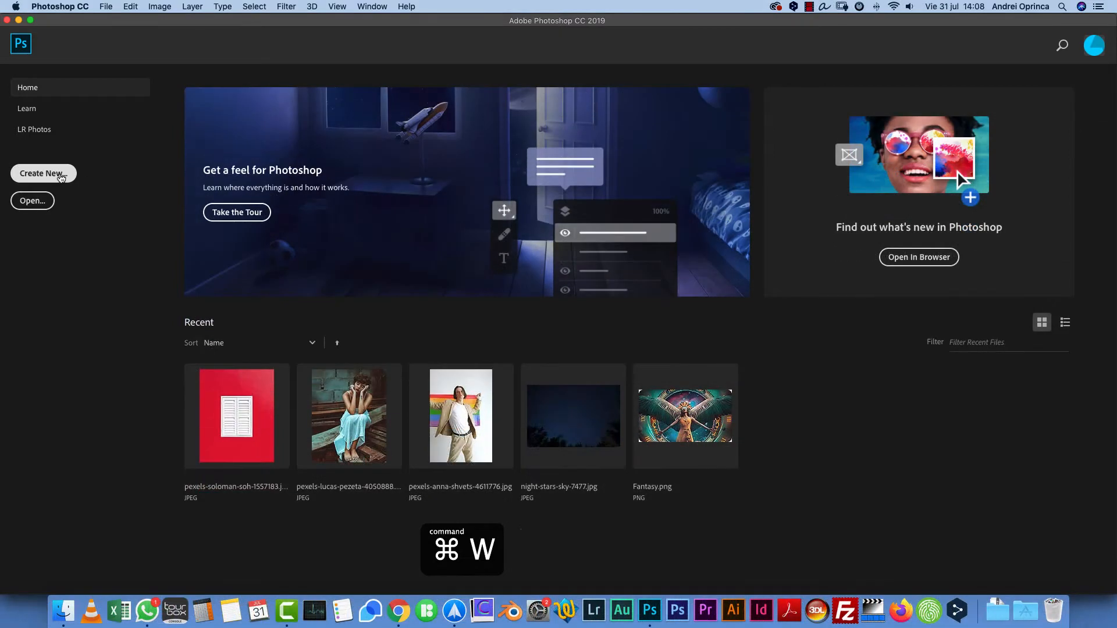
{"action": "left_click", "coordinate": [61, 176]}
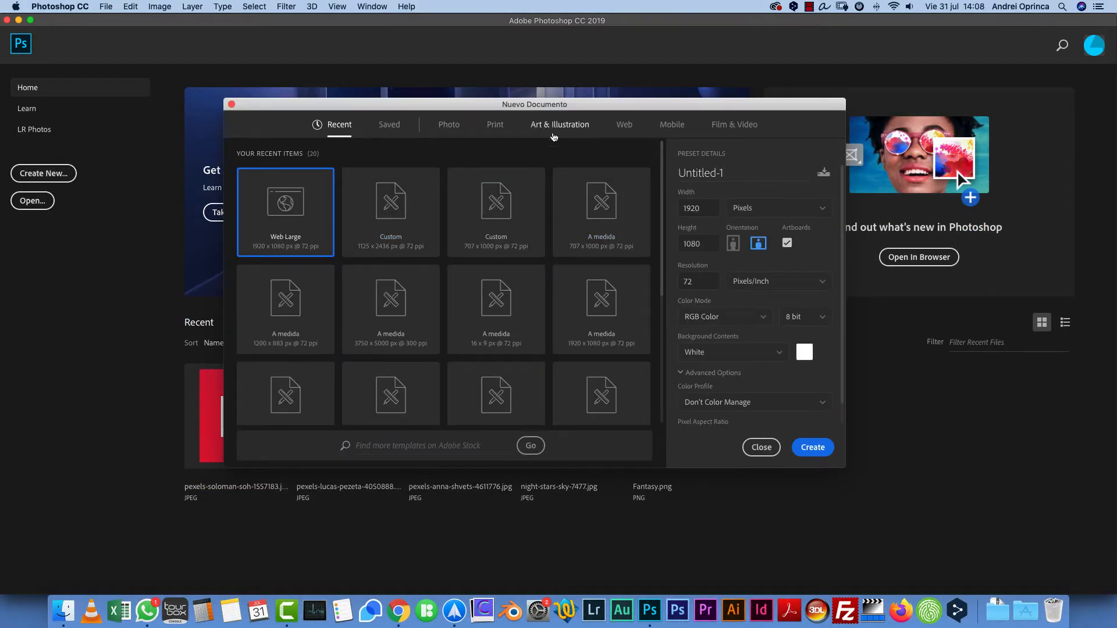
{"action": "left_click", "coordinate": [626, 128]}
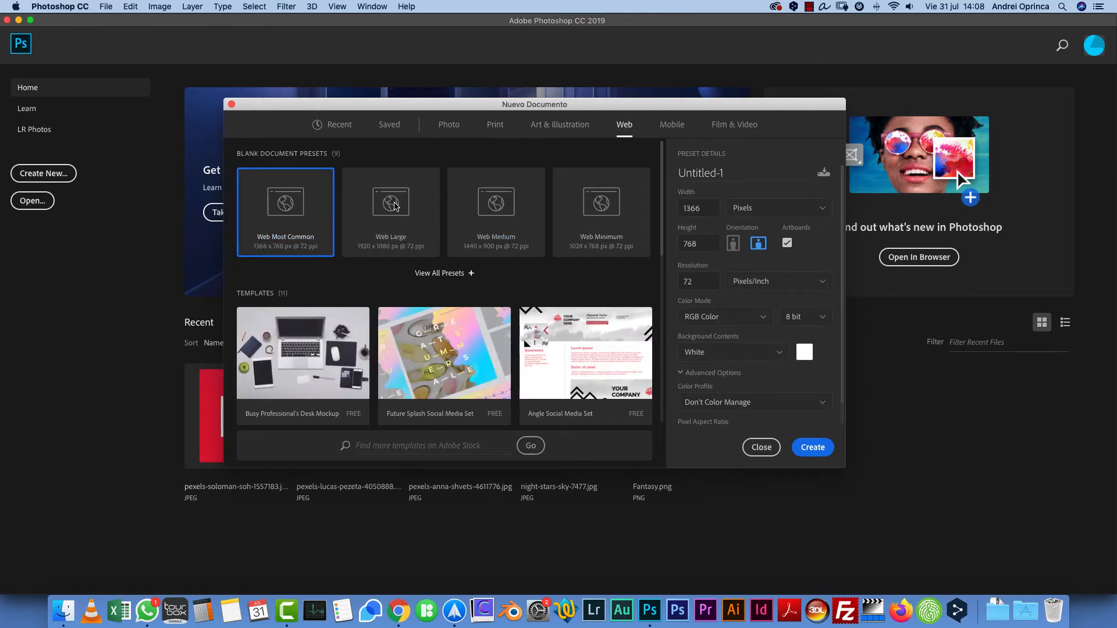
{"action": "left_click", "coordinate": [395, 206]}
{"action": "left_click_drag", "start_coordinate": [709, 208], "coordinate": [643, 210]}
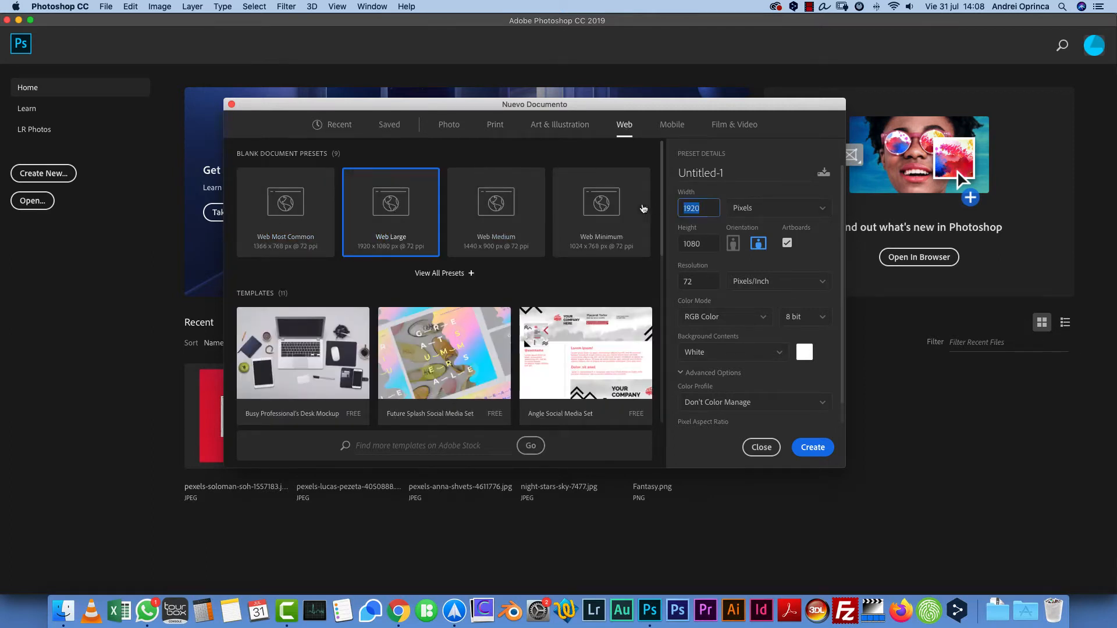
{"action": "key", "text": "Tab"}
{"action": "left_click", "coordinate": [787, 243]}
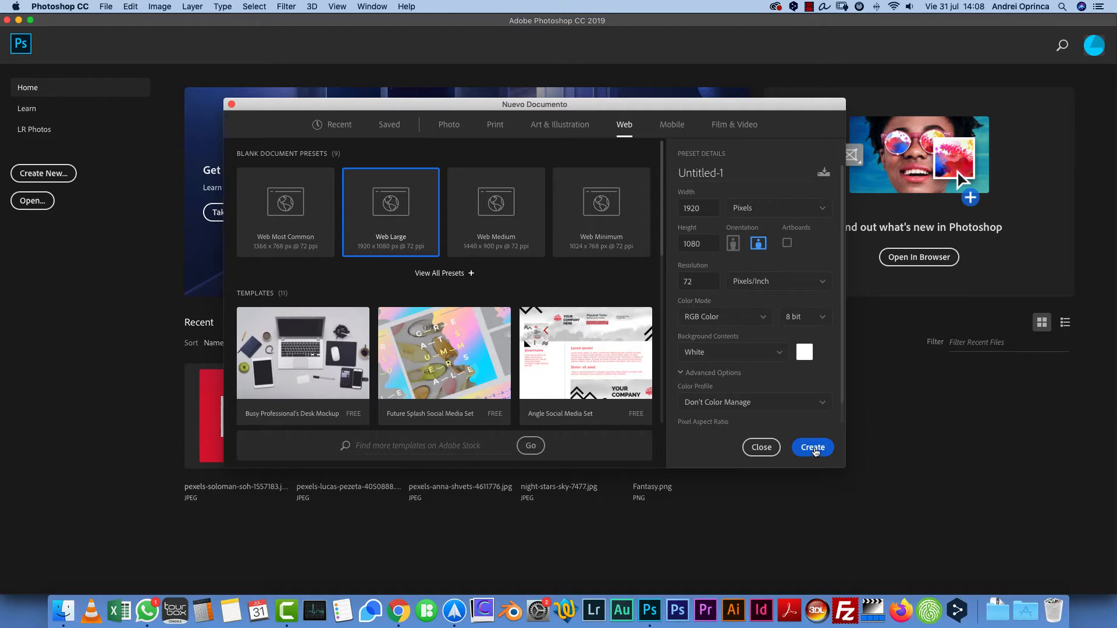
{"action": "left_click", "coordinate": [814, 448]}
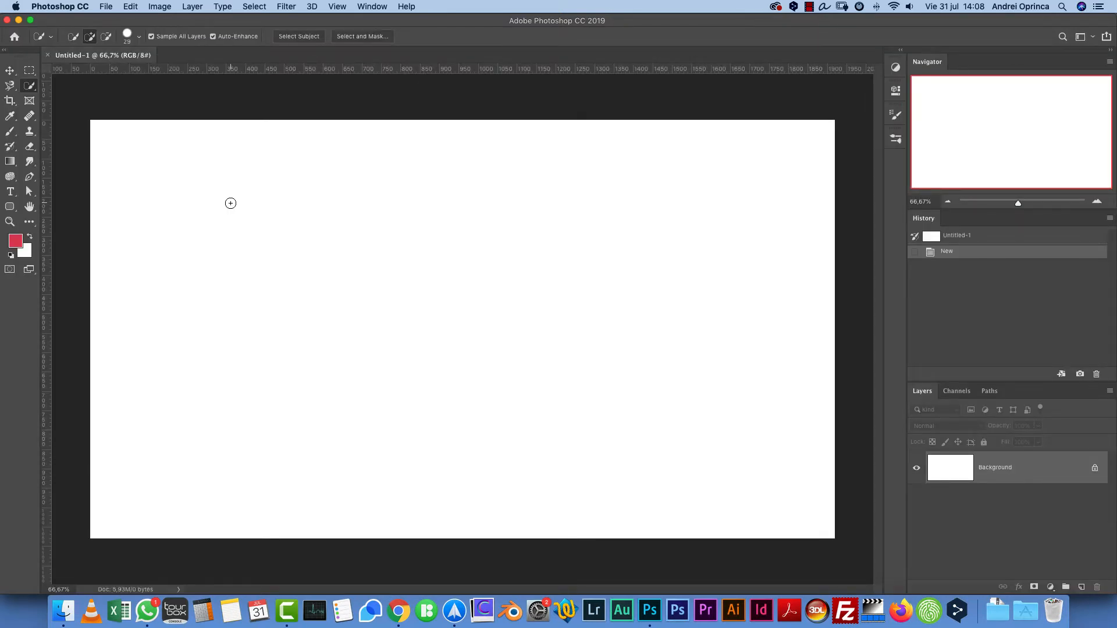
- Switch to the PS Express Course workspace and view the Channels list beside the Layers panel
{"action": "left_click", "coordinate": [1080, 36]}
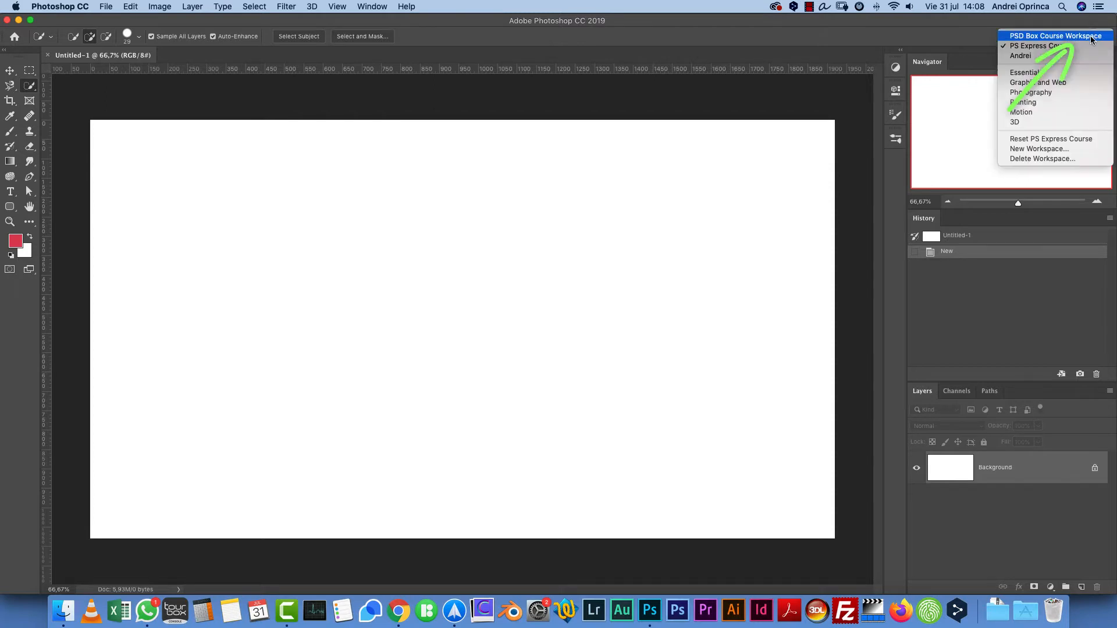
{"action": "left_click", "coordinate": [1055, 46]}
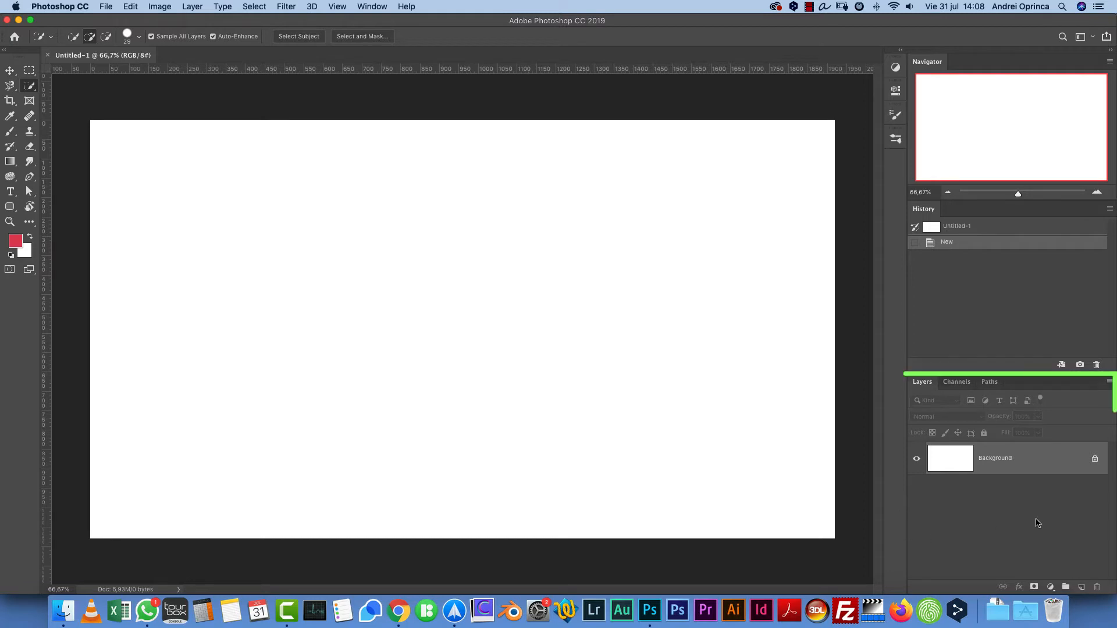
{"action": "left_click", "coordinate": [965, 385]}
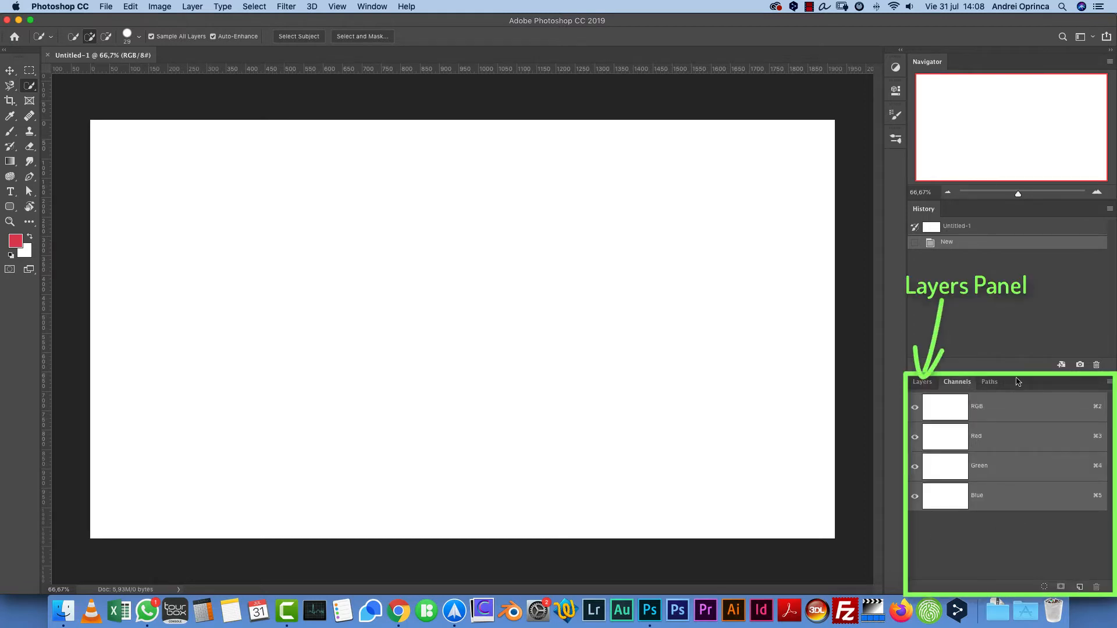
{"action": "left_click", "coordinate": [924, 385]}
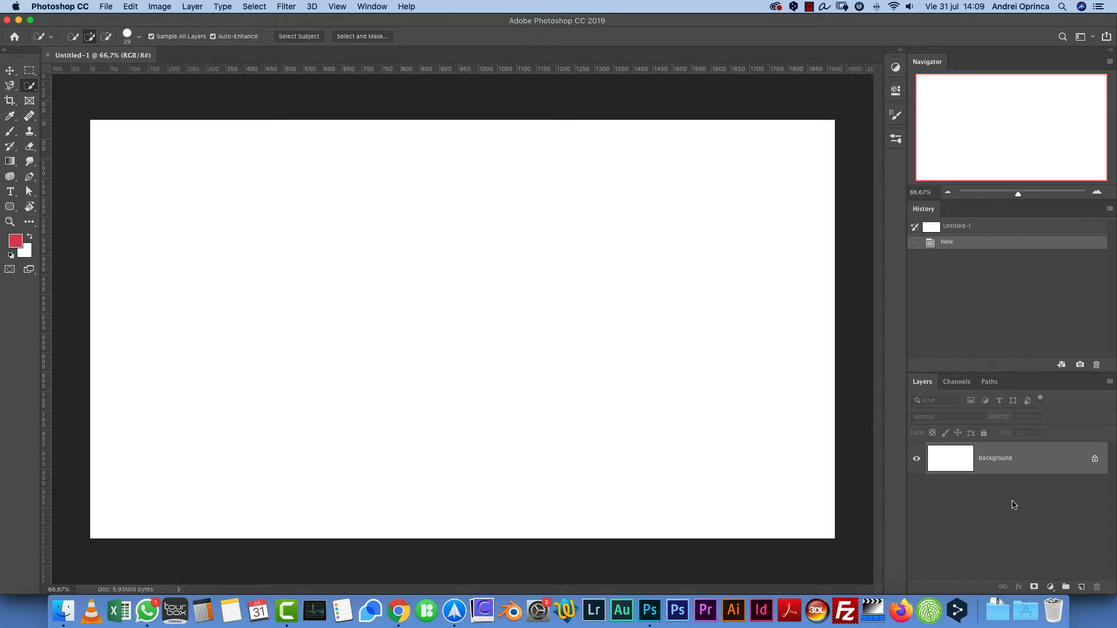
- Unlock the Background layer into a normal layer and undo the conversion
{"action": "left_click", "coordinate": [1094, 460]}
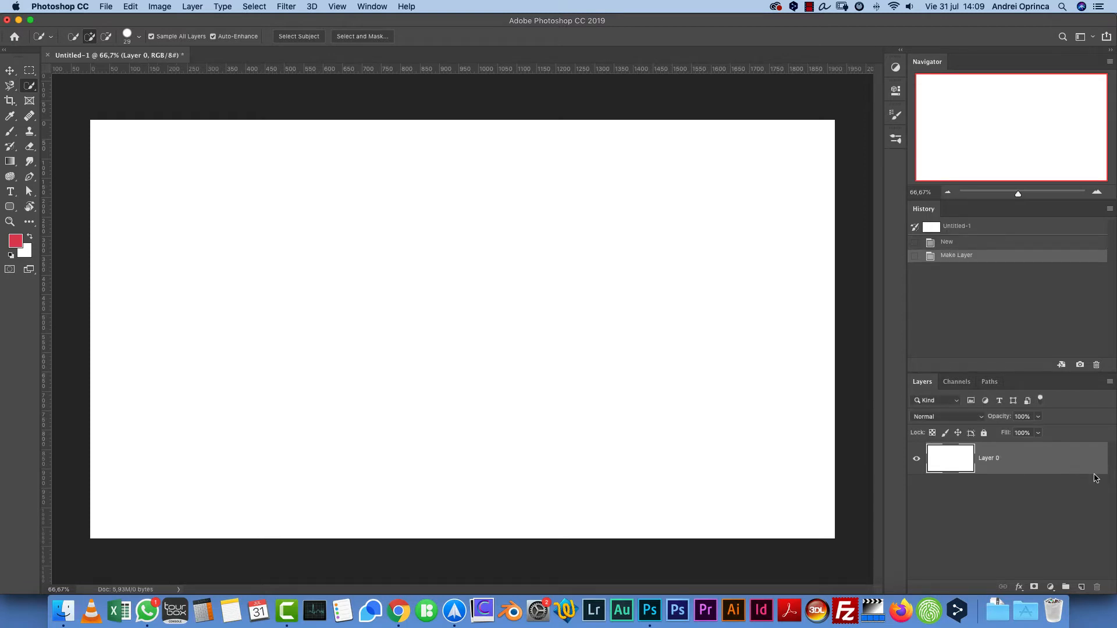
{"action": "key", "text": "super+z"}
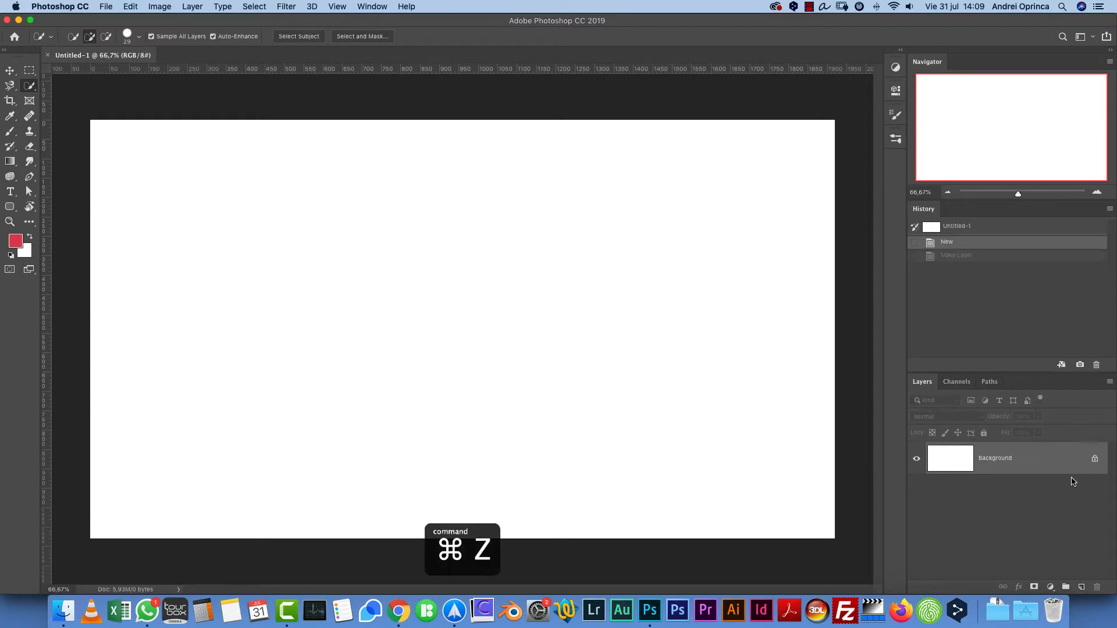
{"action": "double_click", "coordinate": [1102, 464]}
{"action": "key", "text": "Escape"}
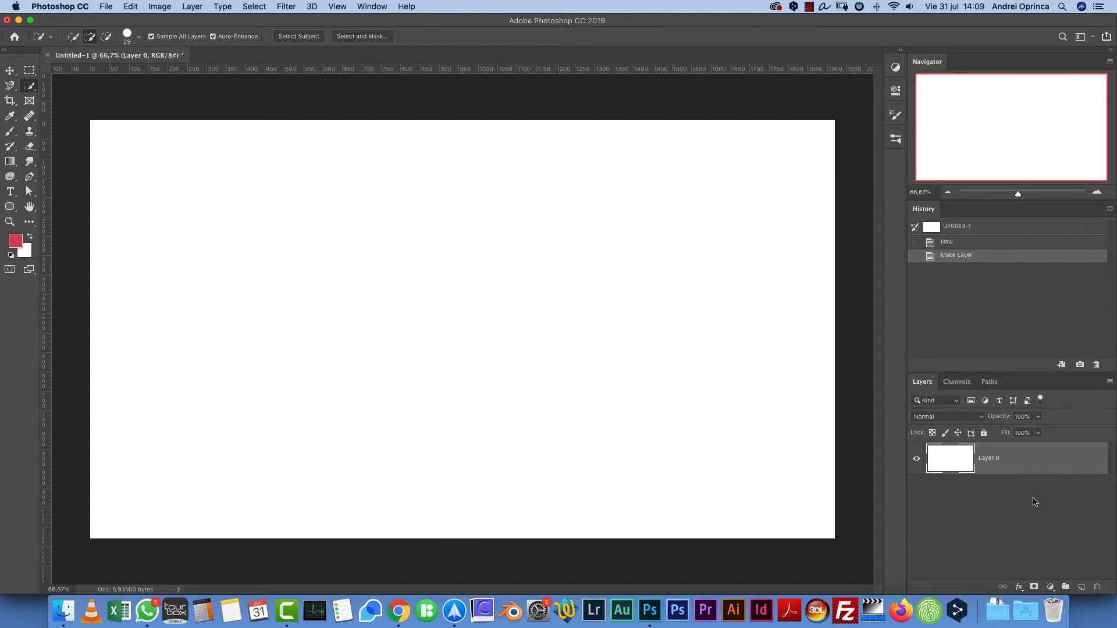
{"action": "key", "text": "super+z"}
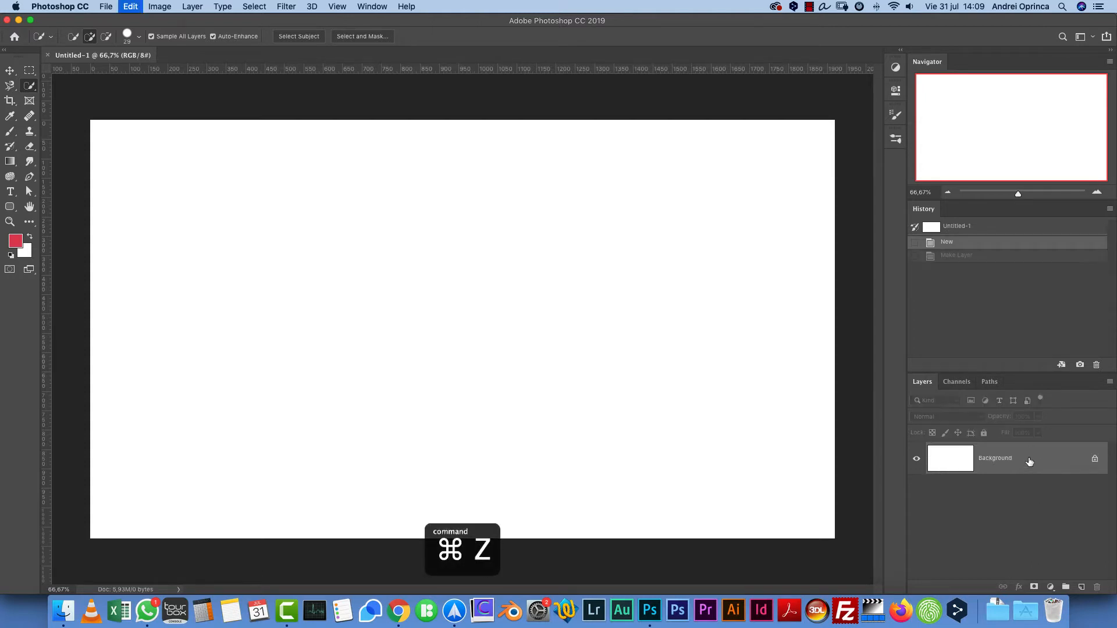
- Add an empty layer, then create another layer named Layer 3 with an Orange label color
{"action": "left_click", "coordinate": [1081, 587]}
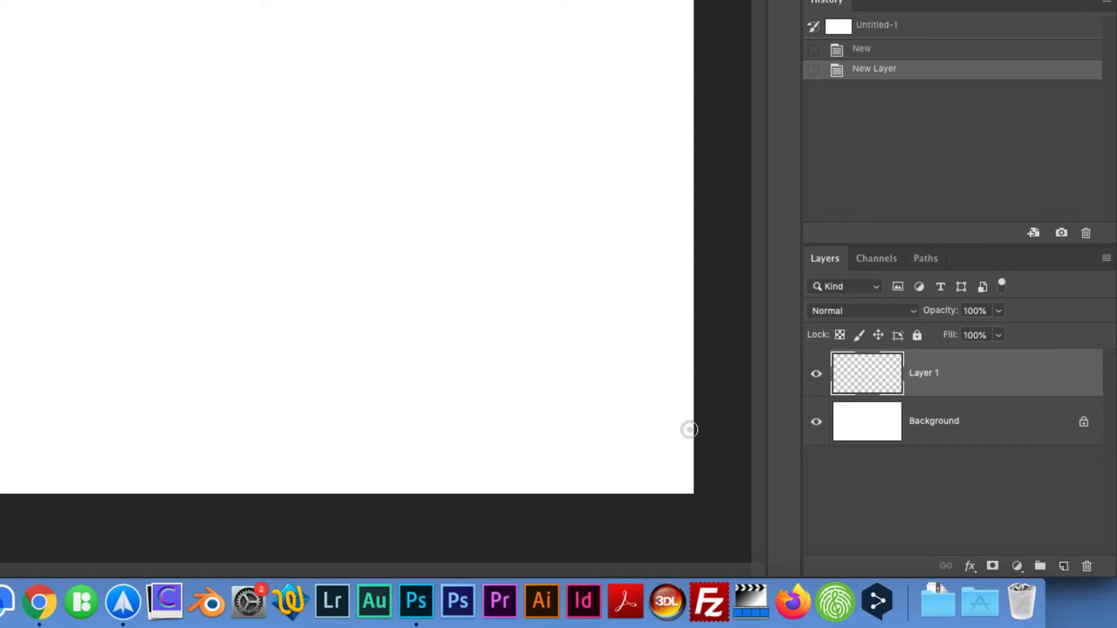
{"action": "key", "text": "shift+super+n"}
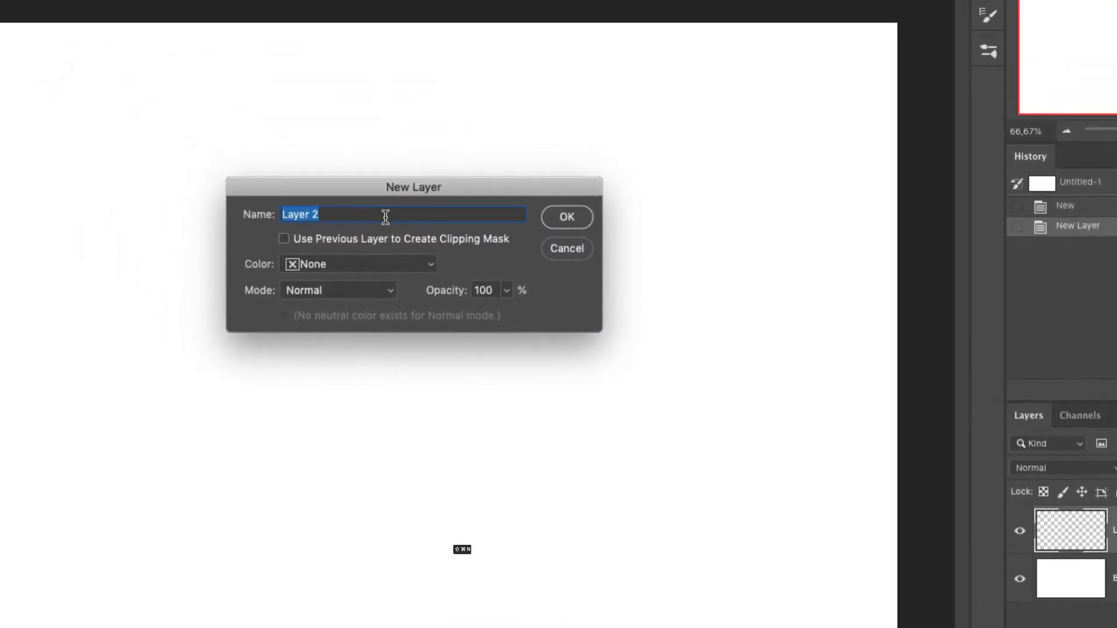
{"action": "left_click_drag", "start_coordinate": [328, 215], "coordinate": [281, 215]}
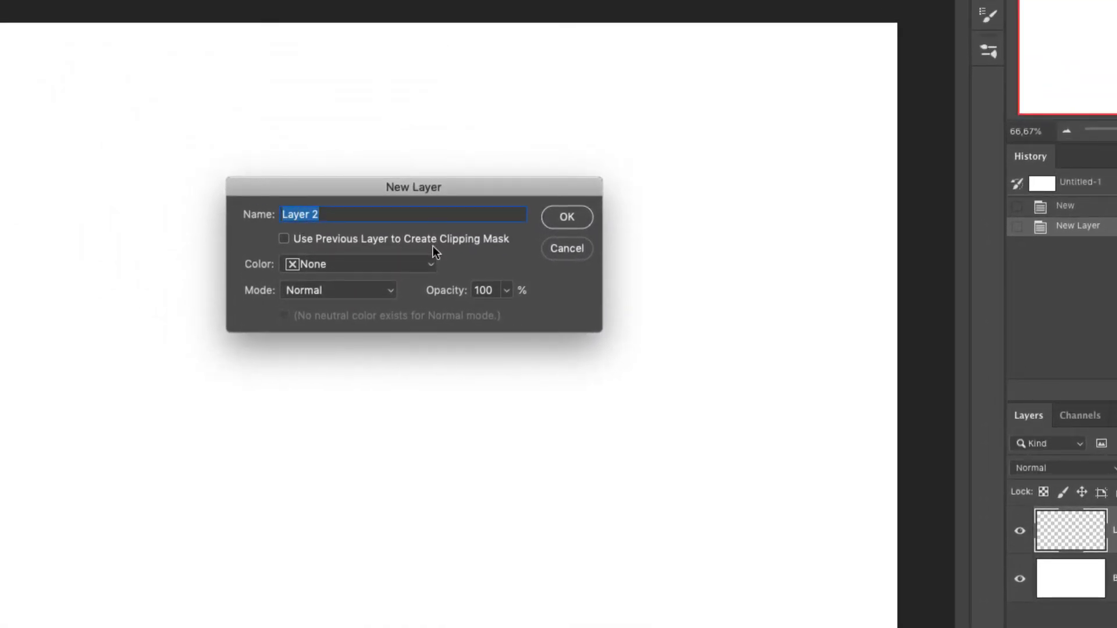
{"action": "left_click", "coordinate": [358, 264]}
{"action": "left_click", "coordinate": [314, 300]}
{"action": "type", "text": "Layer 3"}
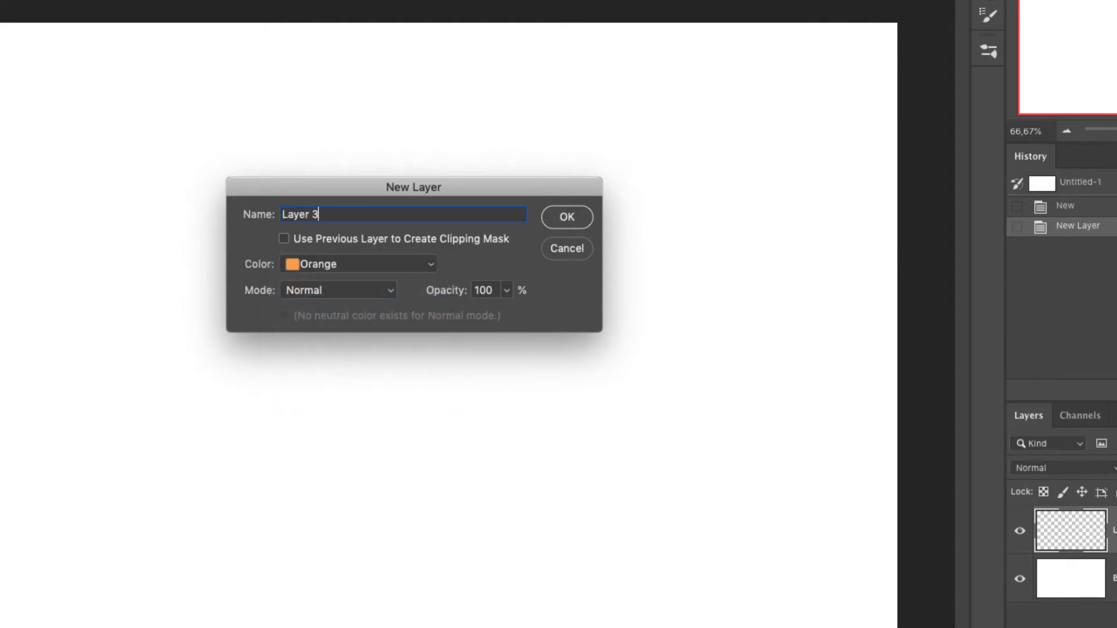
{"action": "left_click", "coordinate": [342, 291]}
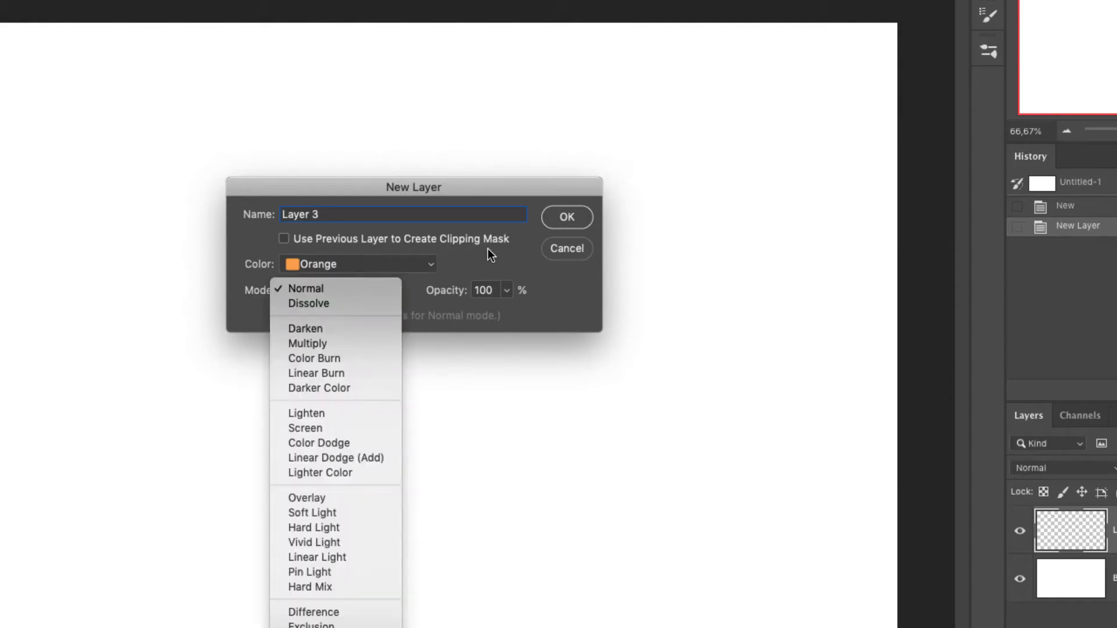
{"action": "left_click", "coordinate": [488, 266]}
{"action": "left_click", "coordinate": [509, 291]}
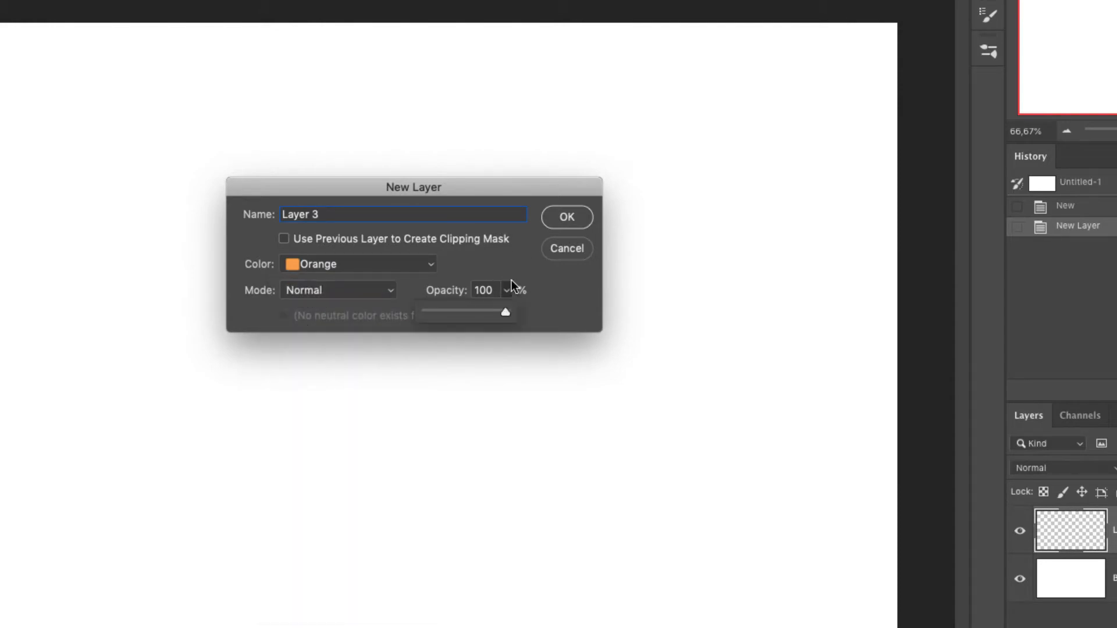
{"action": "left_click", "coordinate": [556, 235]}
{"action": "left_click", "coordinate": [569, 217]}
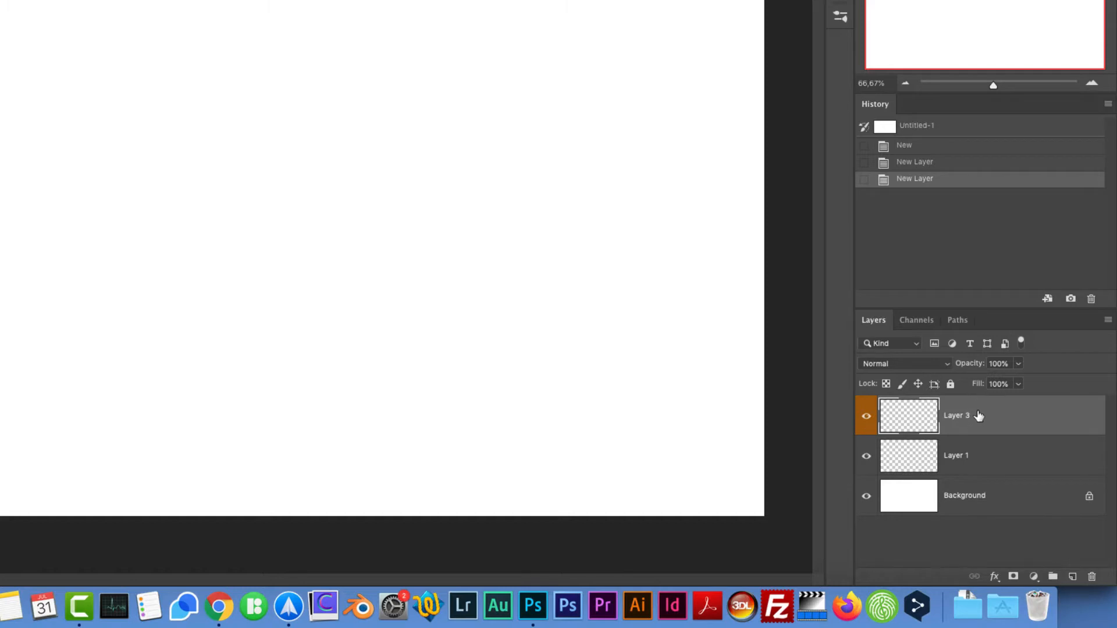
- Set Layer 1's label color to Green
{"action": "left_click", "coordinate": [1031, 456]}
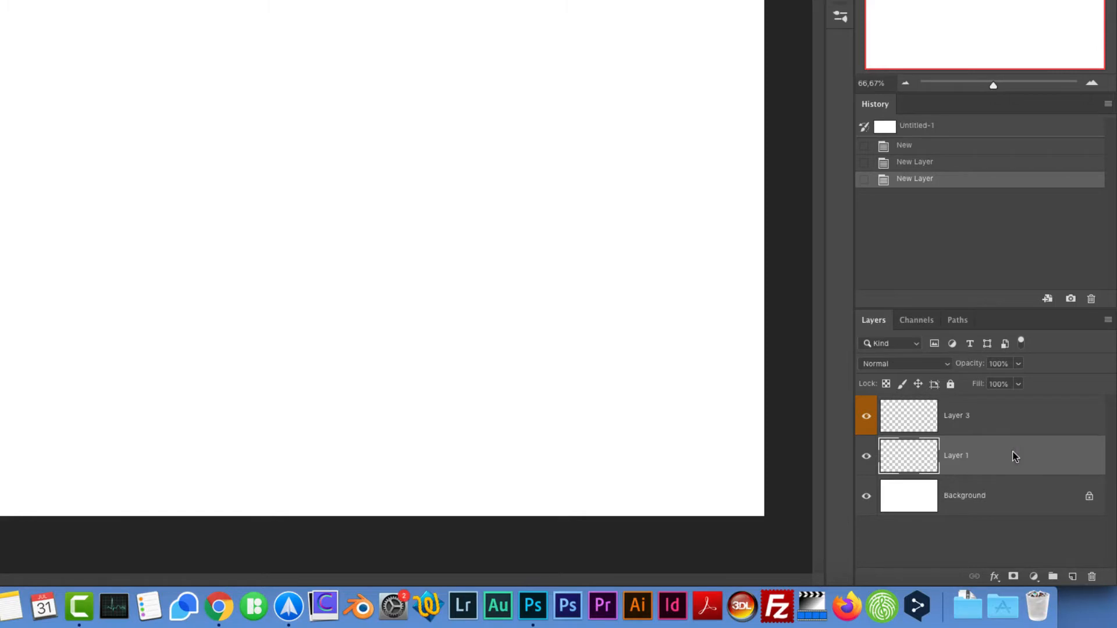
{"action": "right_click", "coordinate": [1015, 457]}
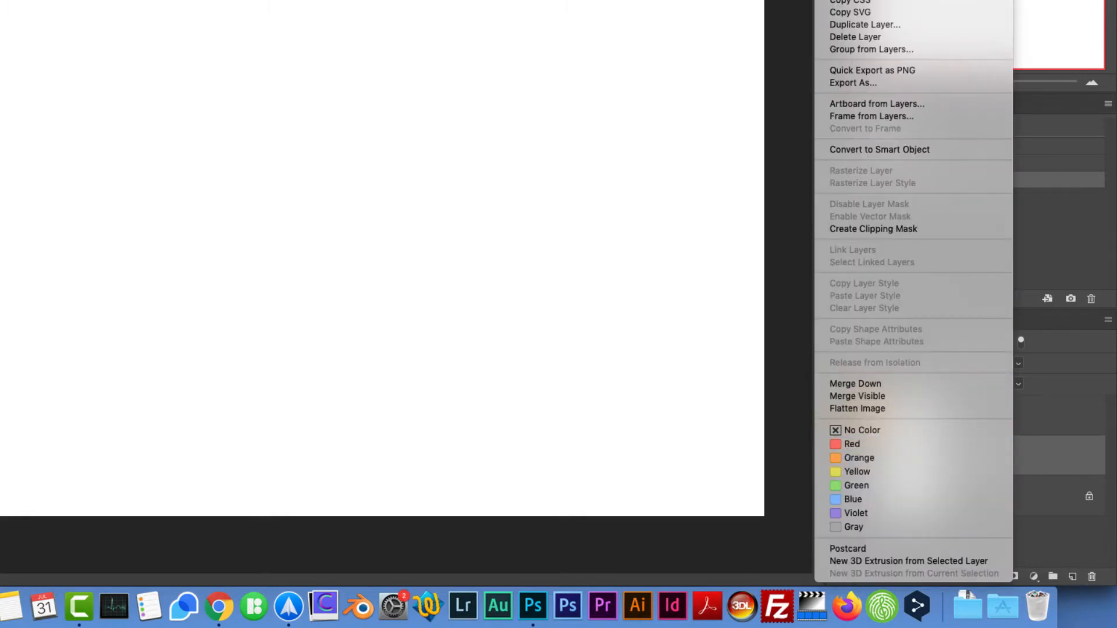
{"action": "left_click", "coordinate": [877, 483]}
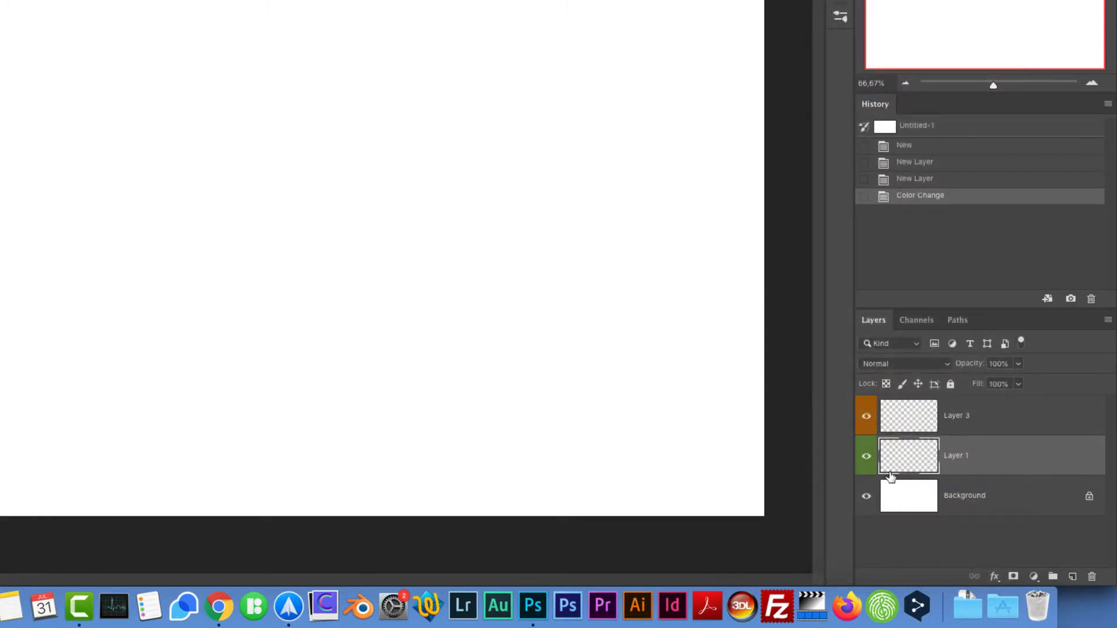
- Add a new layer and paint a red wavy arrow stroke across the canvas with the Brush tool
{"action": "left_click", "coordinate": [1000, 424]}
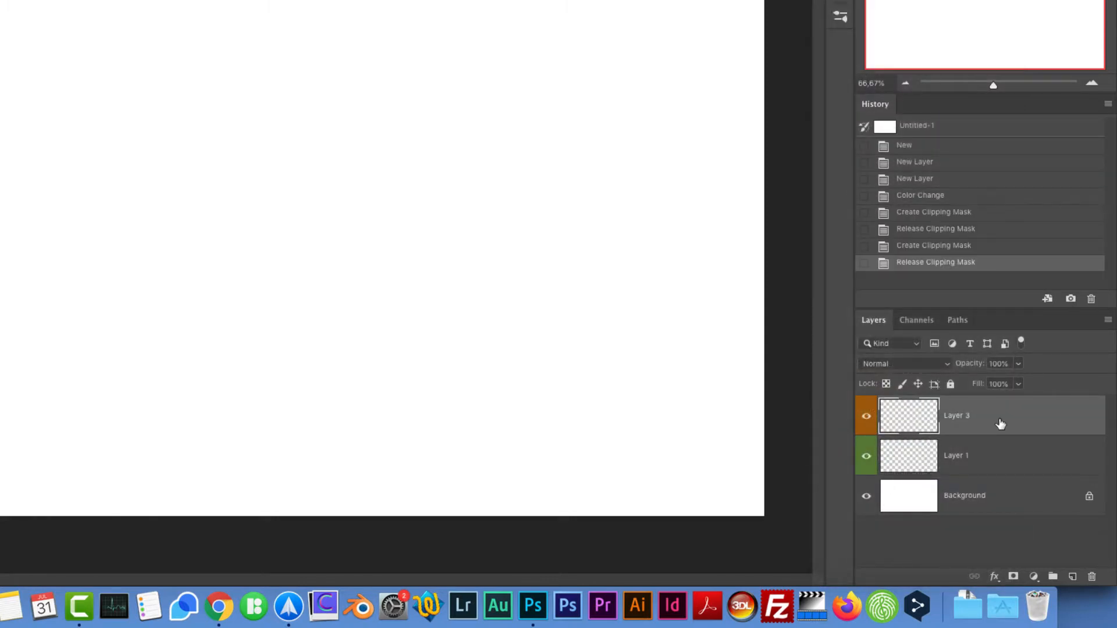
{"action": "left_click", "coordinate": [1073, 577]}
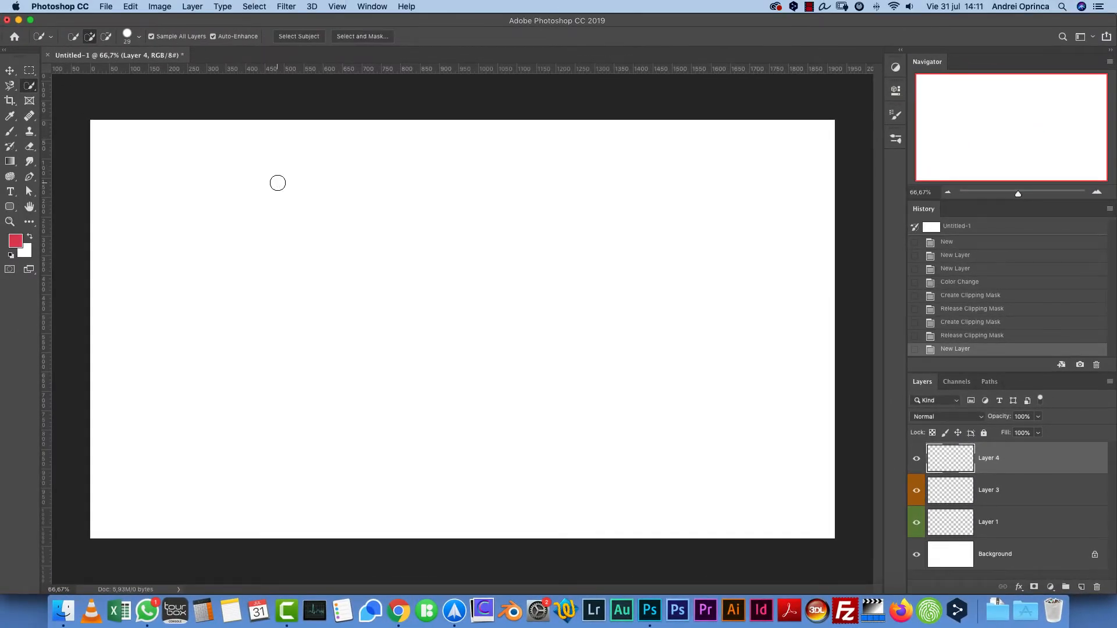
{"action": "key", "text": "b"}
{"action": "left_click_drag", "start_coordinate": [299, 182], "coordinate": [381, 233]}
{"action": "left_click_drag", "start_coordinate": [459, 255], "coordinate": [797, 303]}
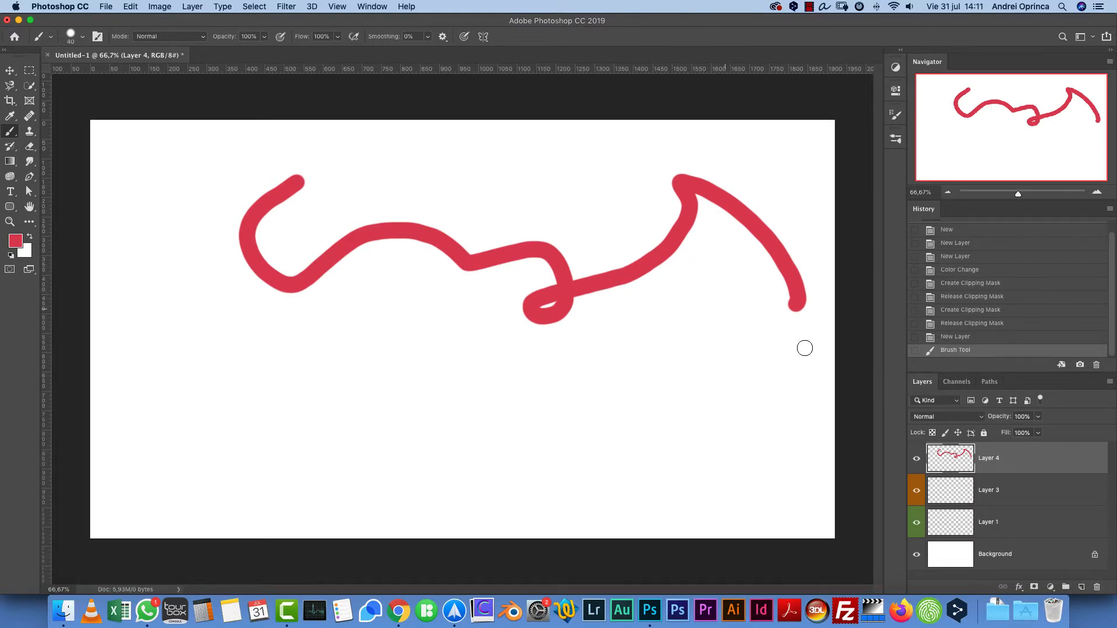
- Delete the painted layer
{"action": "mouse_move", "coordinate": [1096, 457]}
{"action": "left_mouse_down"}
{"action": "mouse_move", "coordinate": [1096, 587]}
{"action": "mouse_move", "coordinate": [1073, 464]}
{"action": "mouse_move", "coordinate": [1098, 588]}
{"action": "left_mouse_up"}
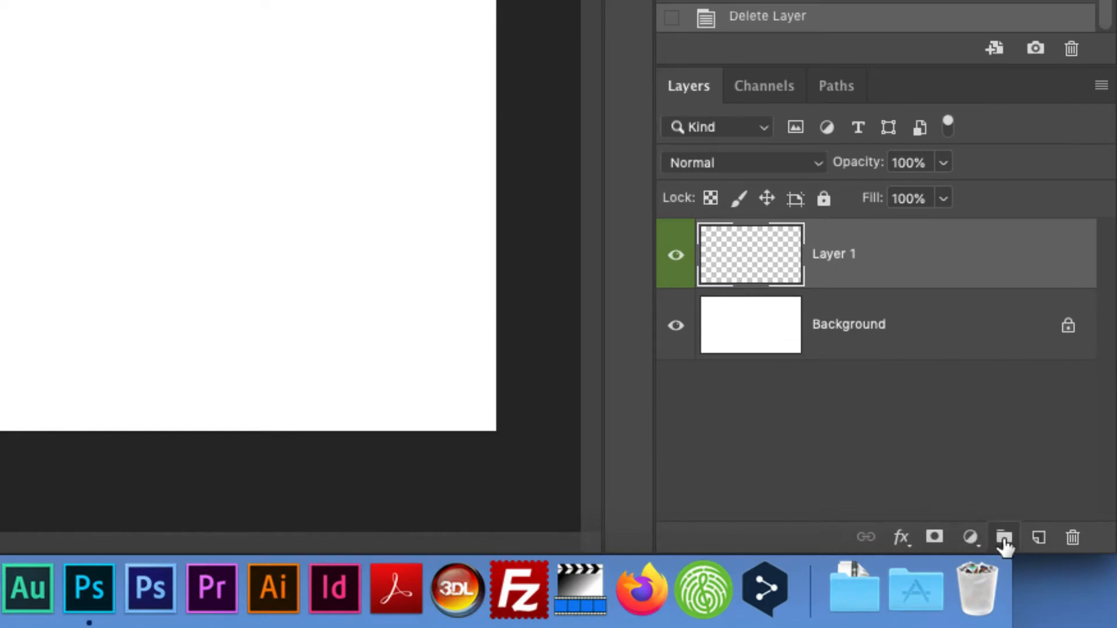
- Add a Hue/Saturation adjustment layer above Layer 1 and collapse its Properties panel
{"action": "left_click", "coordinate": [969, 537]}
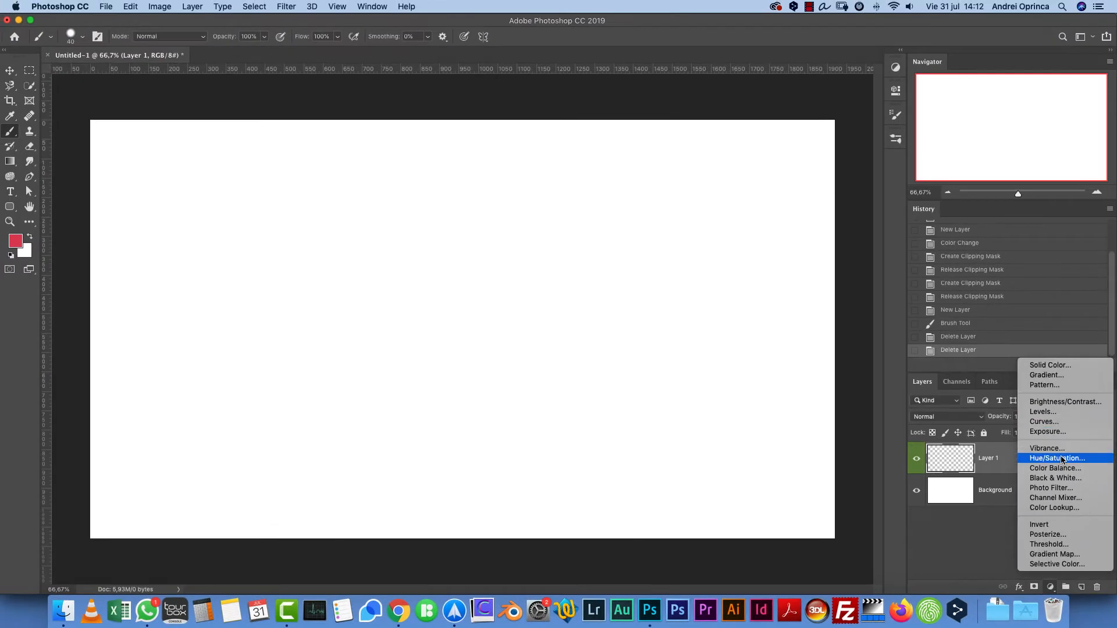
{"action": "left_click", "coordinate": [1062, 459]}
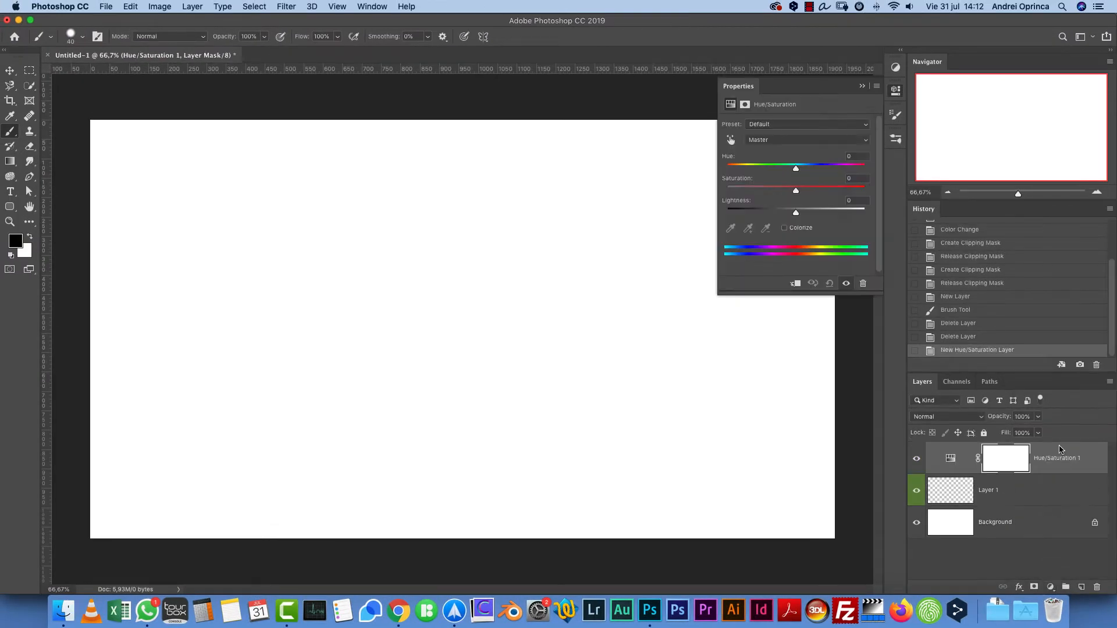
{"action": "left_click", "coordinate": [897, 91]}
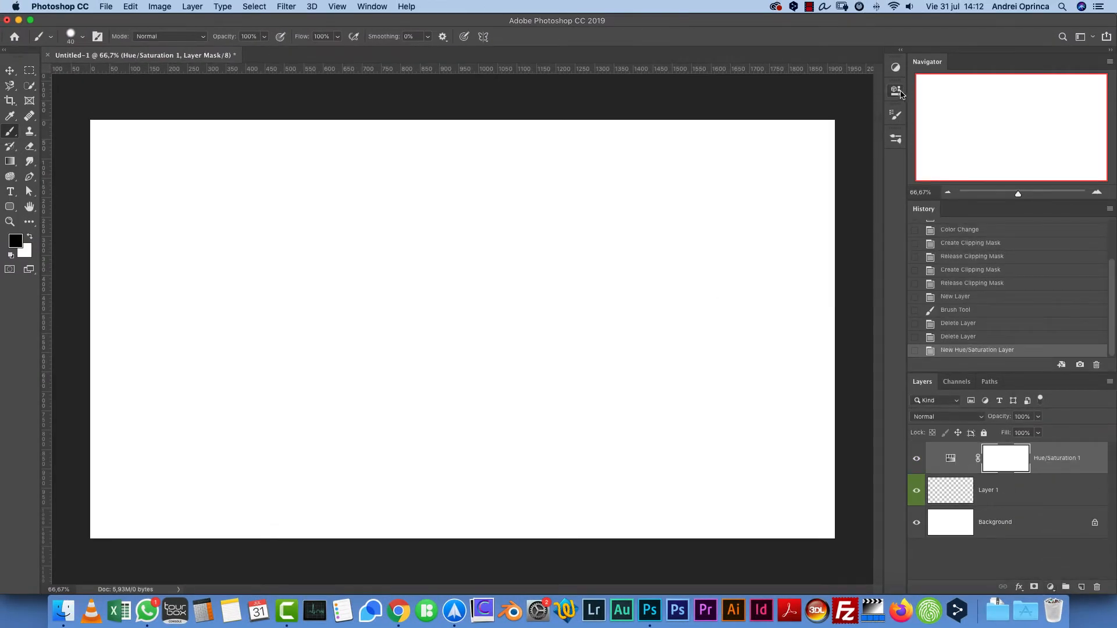
{"action": "left_click", "coordinate": [898, 92]}
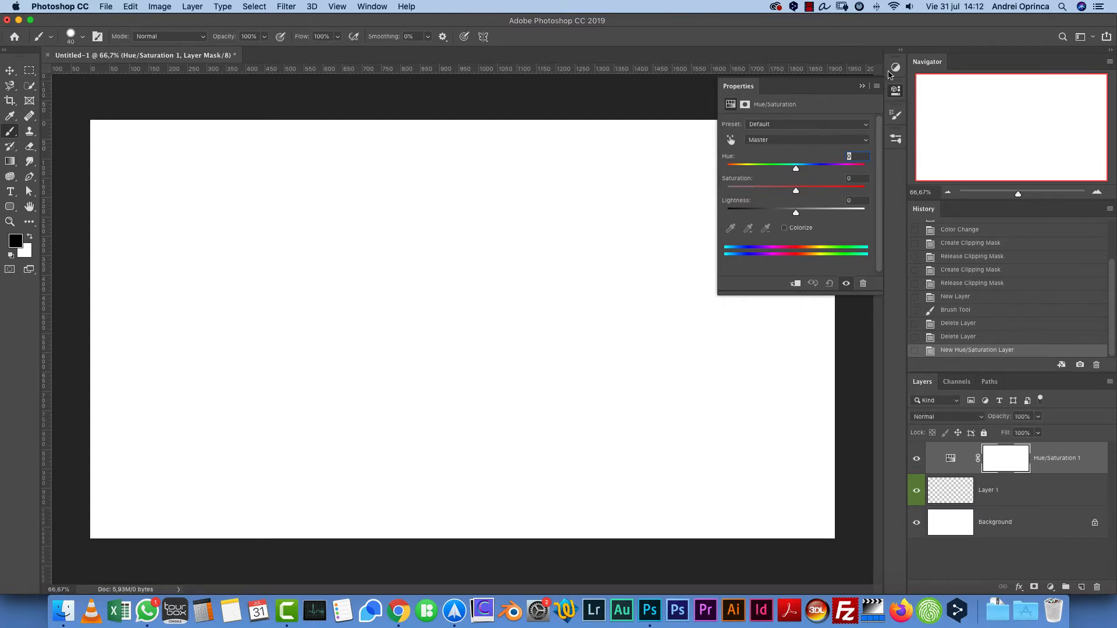
{"action": "left_click", "coordinate": [861, 87]}
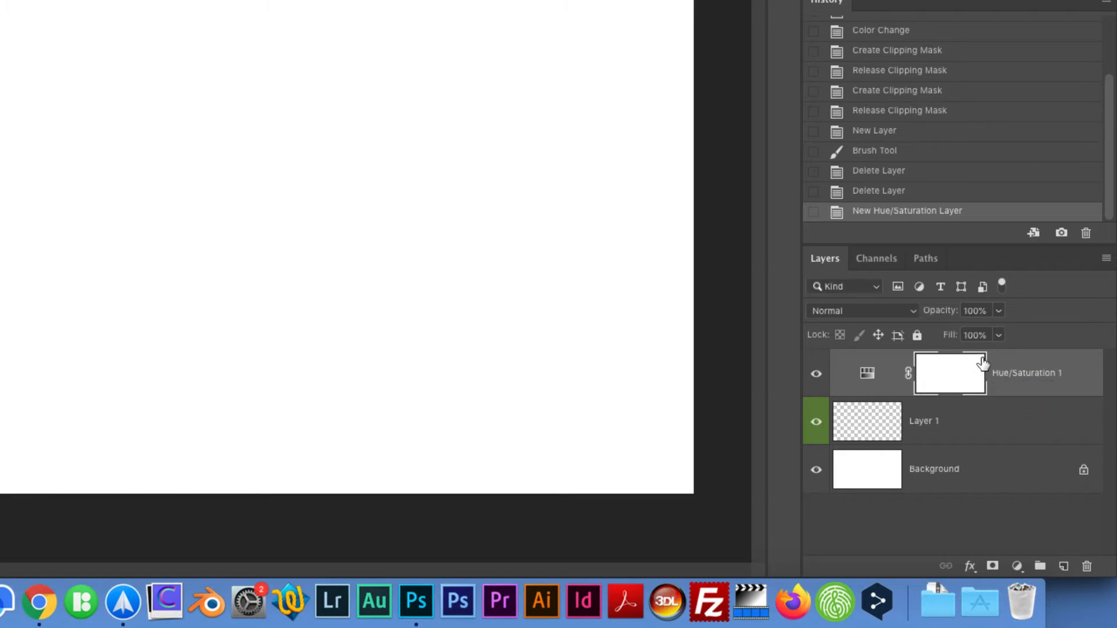
- Unlink and relink the Hue/Saturation layer's mask, then reselect the adjustment layer after selecting Layer 1
{"action": "left_click", "coordinate": [907, 375]}
{"action": "left_click", "coordinate": [908, 375]}
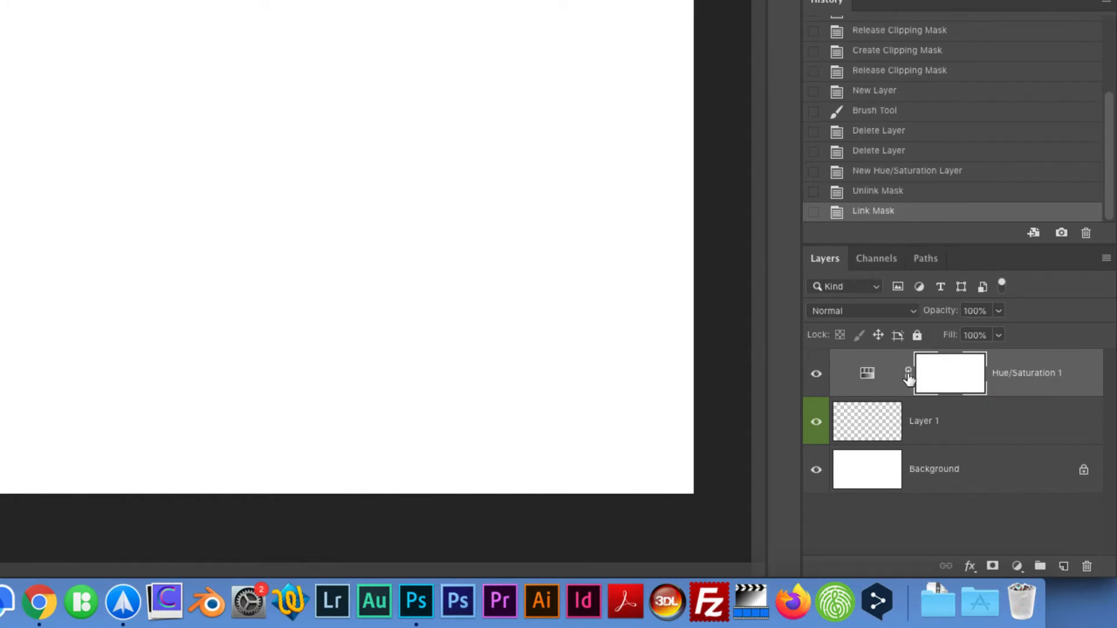
{"action": "left_click", "coordinate": [951, 422]}
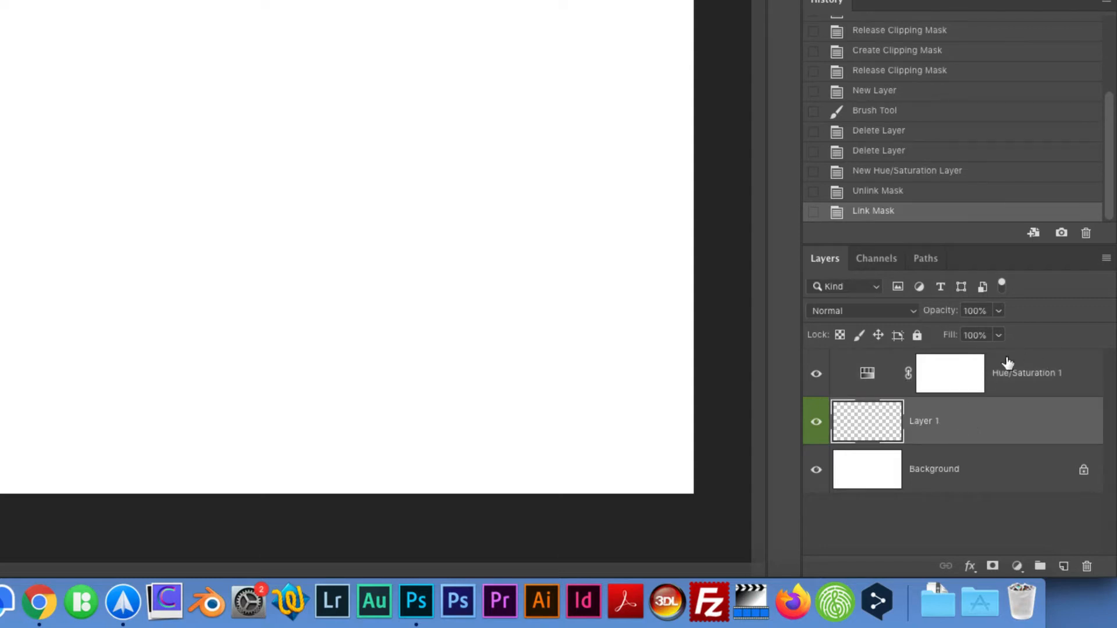
{"action": "left_click", "coordinate": [947, 386]}
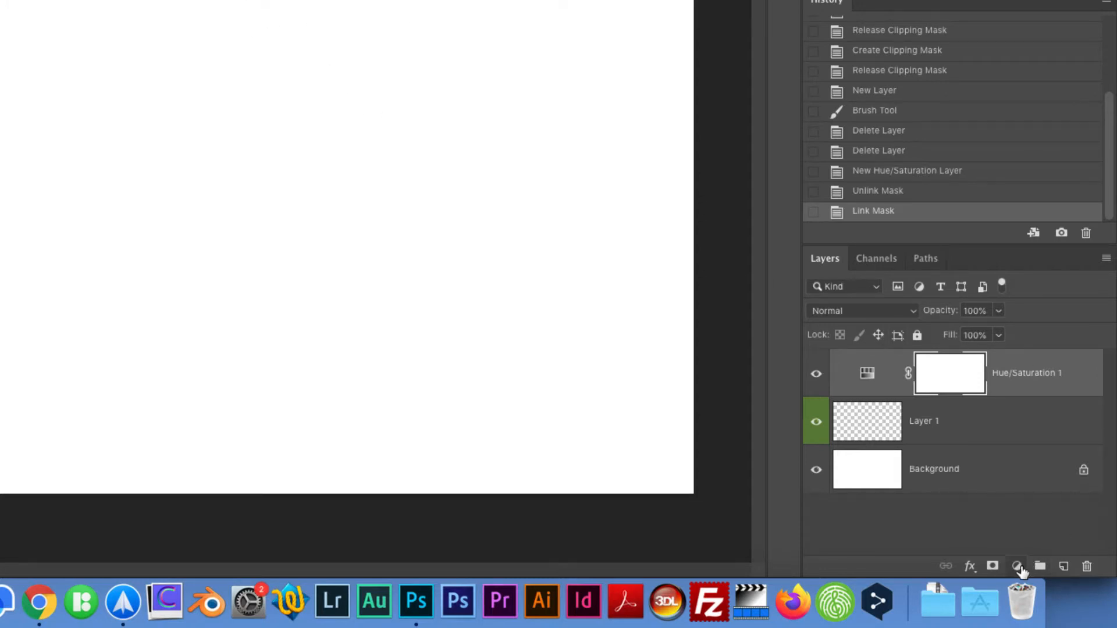
- Add a Photo Filter adjustment layer above the Hue/Saturation layer
{"action": "left_click", "coordinate": [1018, 567]}
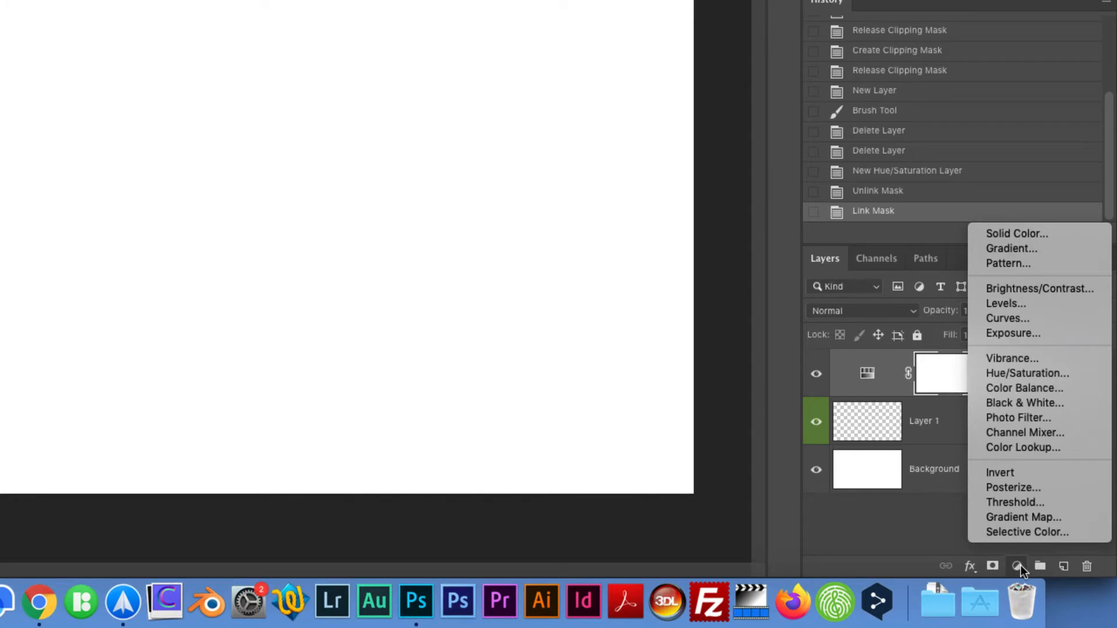
{"action": "left_click", "coordinate": [1029, 420]}
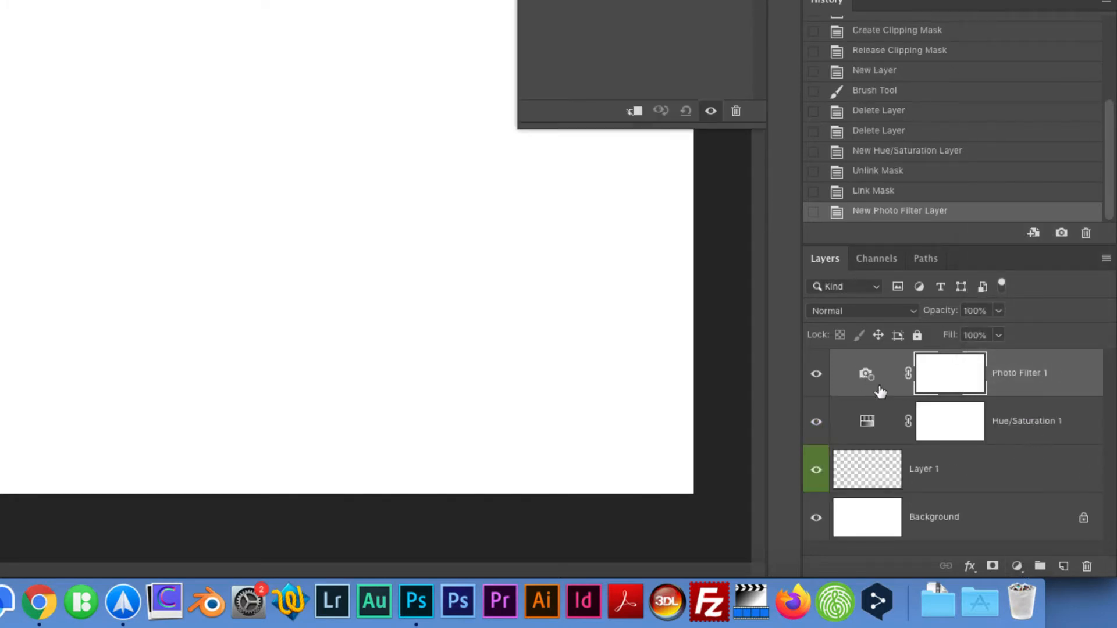
{"action": "left_click", "coordinate": [1024, 570]}
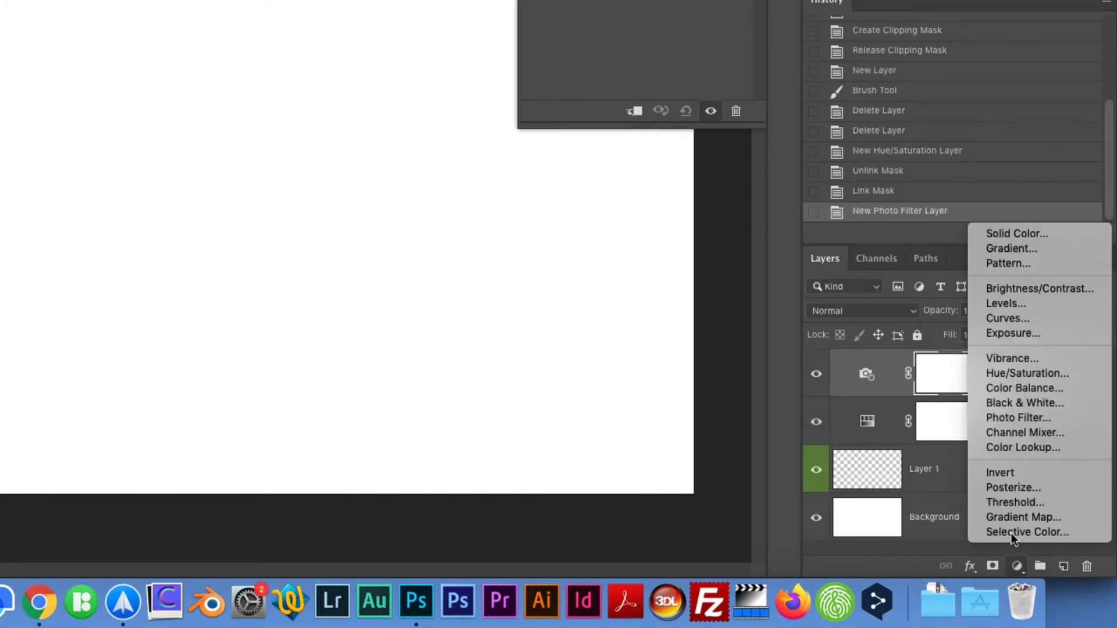
{"action": "left_click", "coordinate": [992, 253]}
{"action": "key", "text": "Escape"}
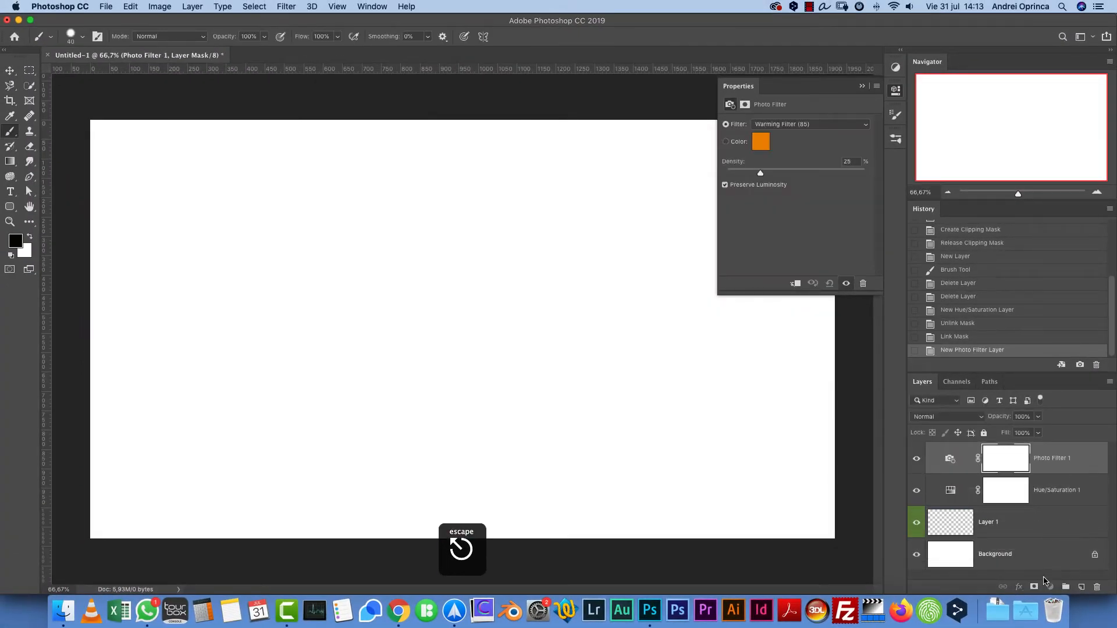
- Add a Channel Mixer adjustment layer and delete it straight away
{"action": "left_click", "coordinate": [1050, 587]}
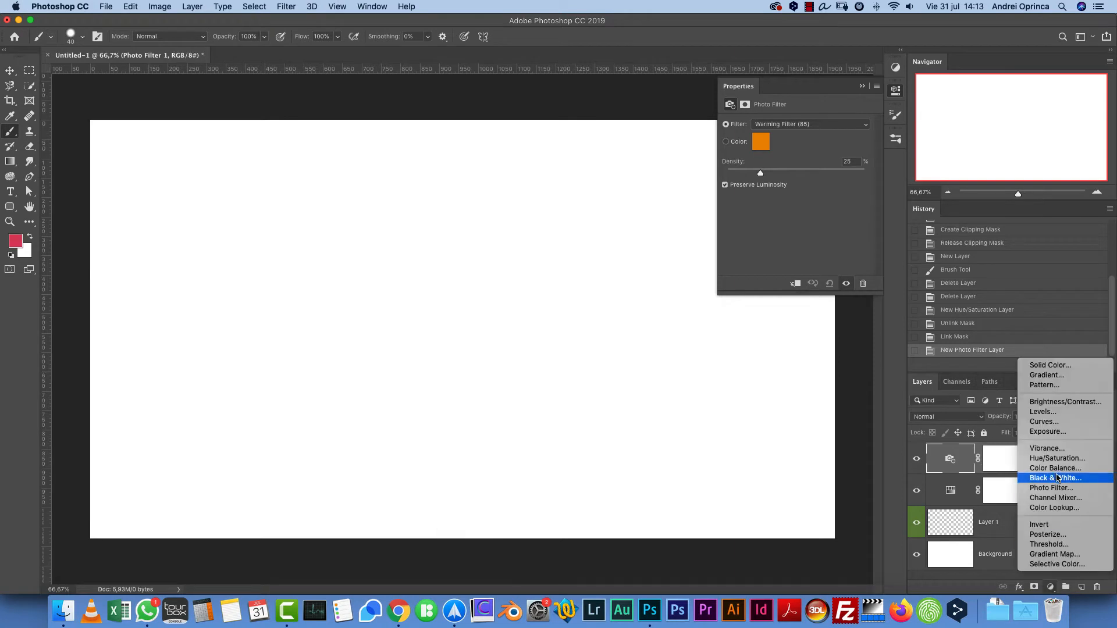
{"action": "left_click", "coordinate": [1064, 498]}
{"action": "key", "text": "BackSpace"}
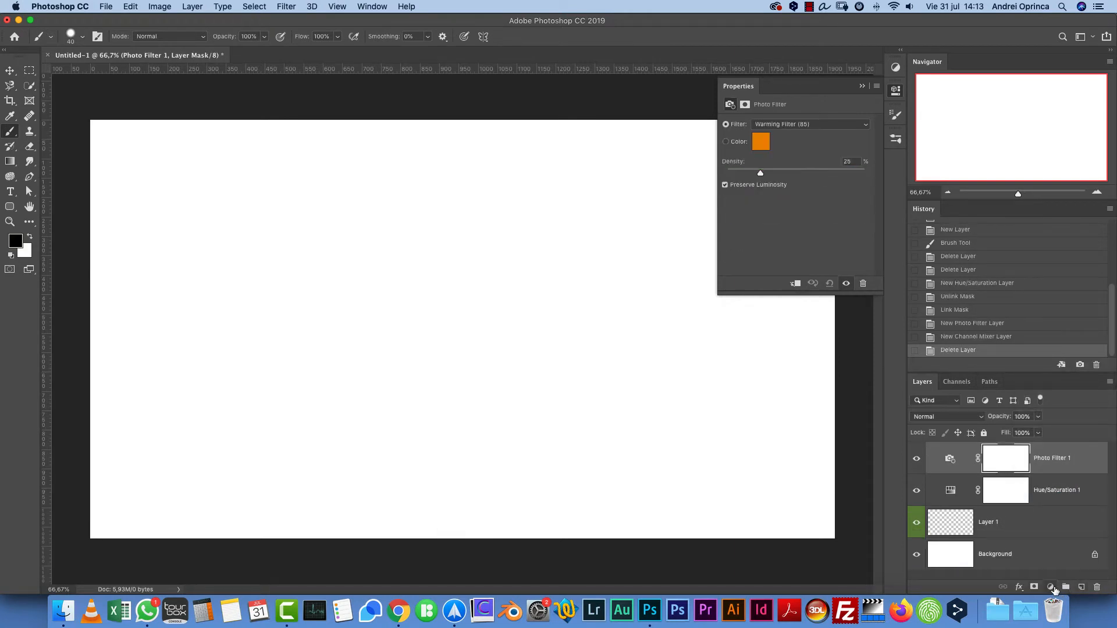
- Add a Color Lookup adjustment layer at the top of the layer stack
{"action": "left_click", "coordinate": [1050, 586]}
{"action": "left_click", "coordinate": [1057, 508]}
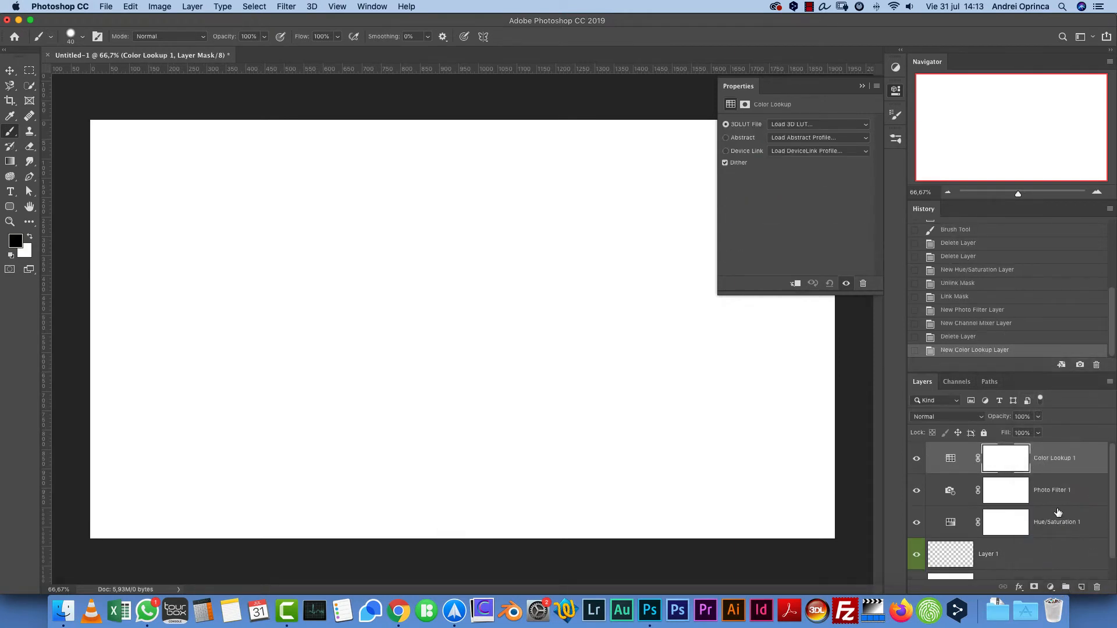
{"action": "scroll", "coordinate": [1077, 519], "scroll_direction": "down", "scroll_amount": 3}
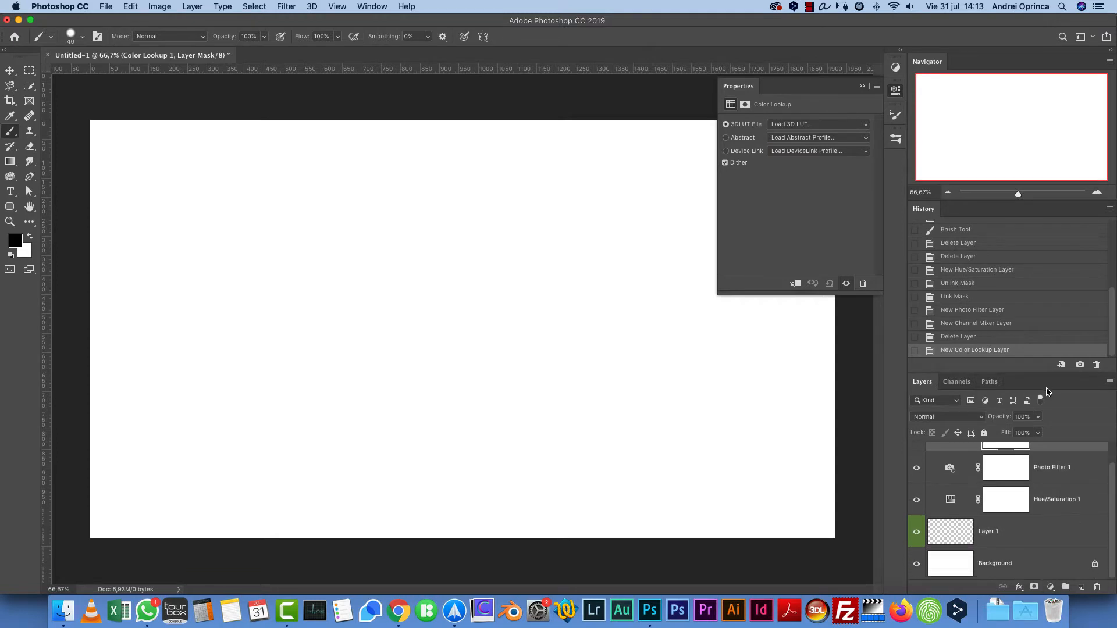
- Enlarge the Layers panel to show every layer and collapse the Properties panel
{"action": "left_click_drag", "start_coordinate": [1041, 375], "coordinate": [1035, 328]}
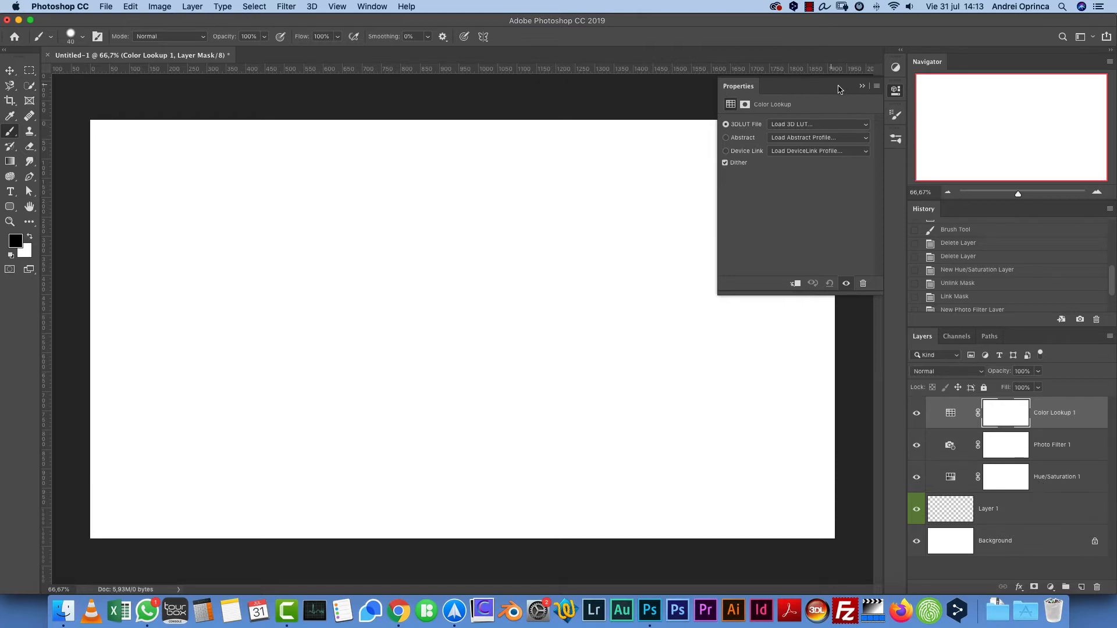
{"action": "left_click", "coordinate": [863, 86]}
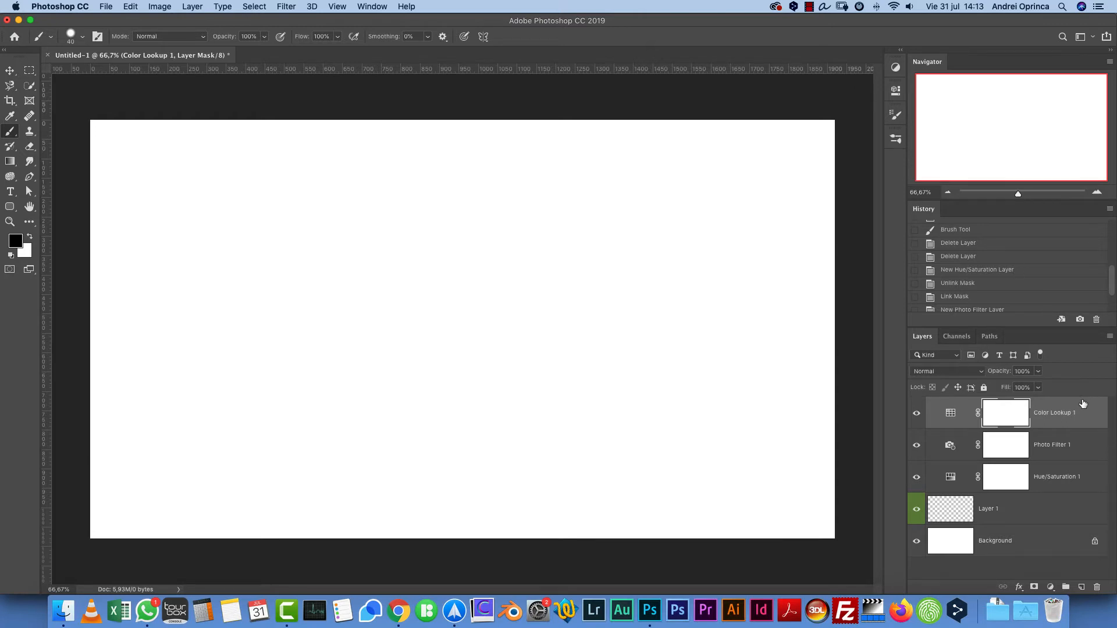
- Select the Color Lookup, Photo Filter, Hue/Saturation and Layer 1 layers together and delete them
{"action": "left_click", "coordinate": [1080, 442]}
{"action": "left_click", "coordinate": [1075, 480]}
{"action": "left_click", "coordinate": [1072, 503]}
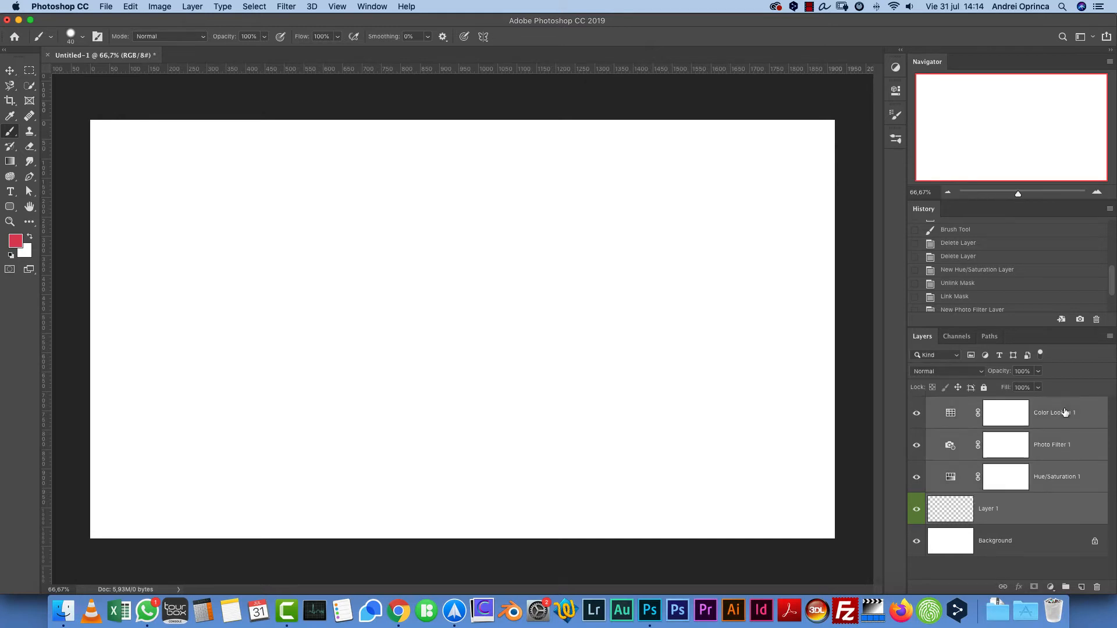
{"action": "left_click", "coordinate": [1050, 547], "text": "shift"}
{"action": "left_click", "coordinate": [1058, 417], "text": "shift"}
{"action": "left_click", "coordinate": [1041, 542], "text": "shift"}
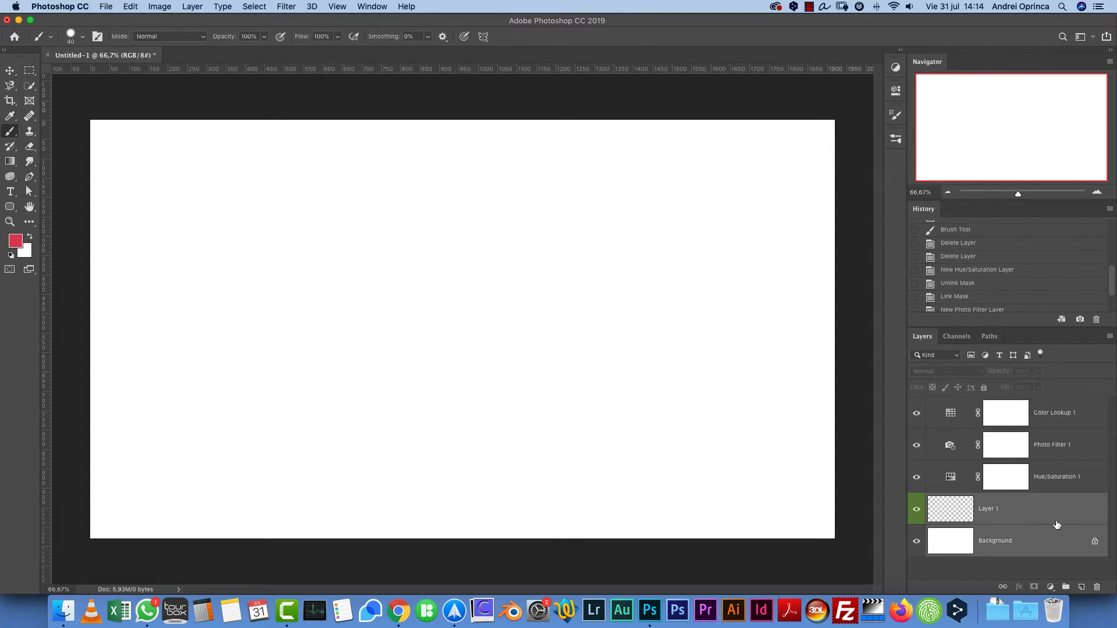
{"action": "left_click", "coordinate": [1061, 418]}
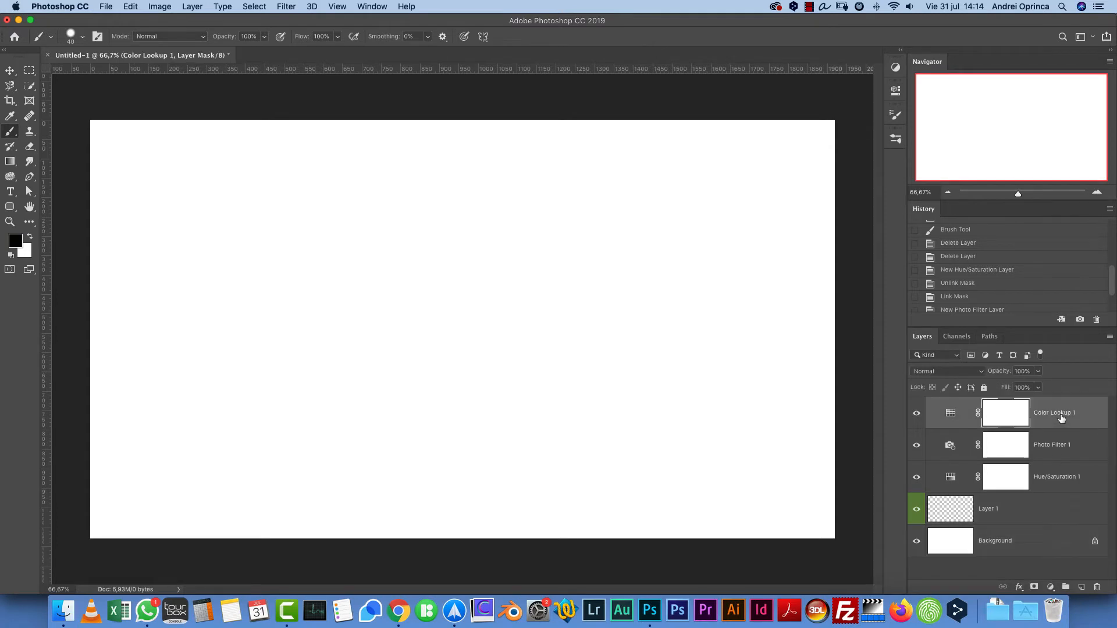
{"action": "left_click", "coordinate": [1065, 543], "text": "shift"}
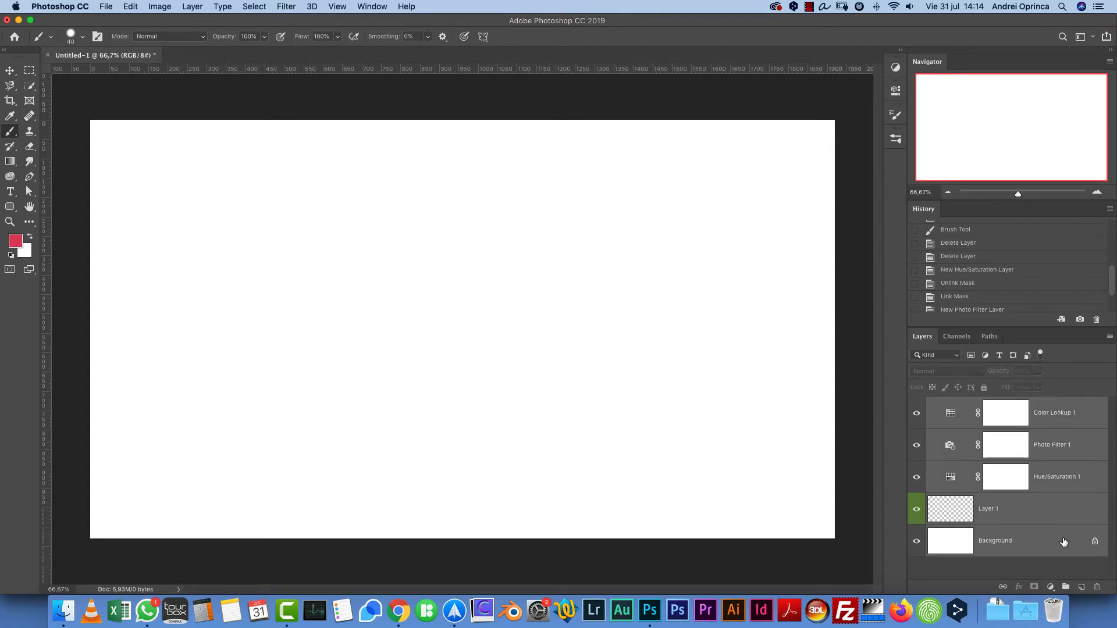
{"action": "left_click_drag", "start_coordinate": [1065, 543], "coordinate": [1100, 588]}
{"action": "left_click", "coordinate": [1096, 515]}
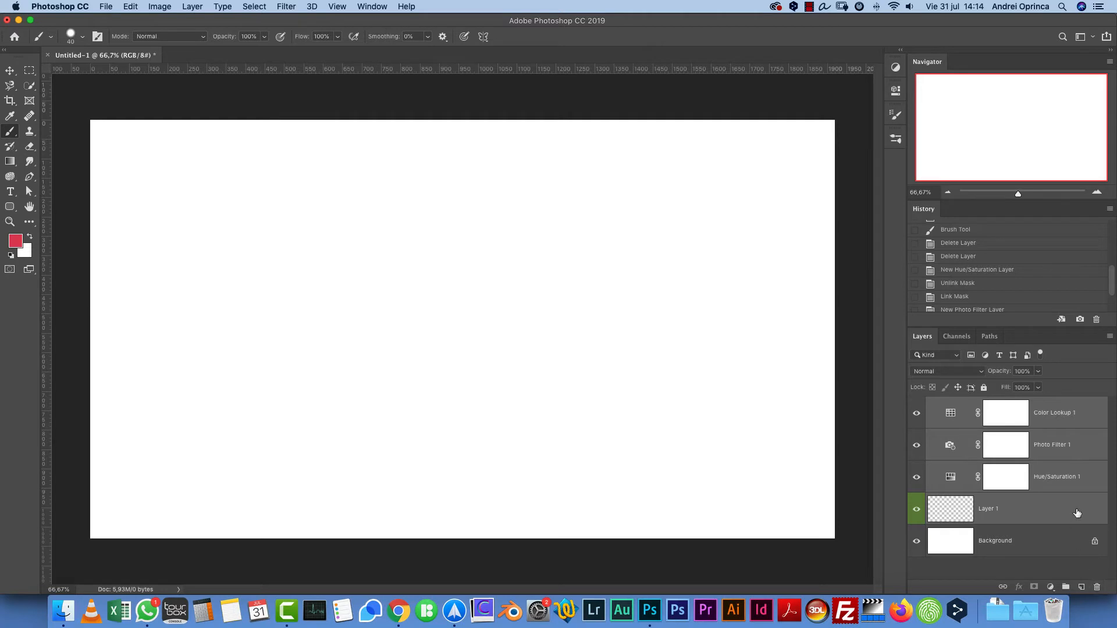
{"action": "left_click_drag", "start_coordinate": [1078, 513], "coordinate": [1098, 587]}
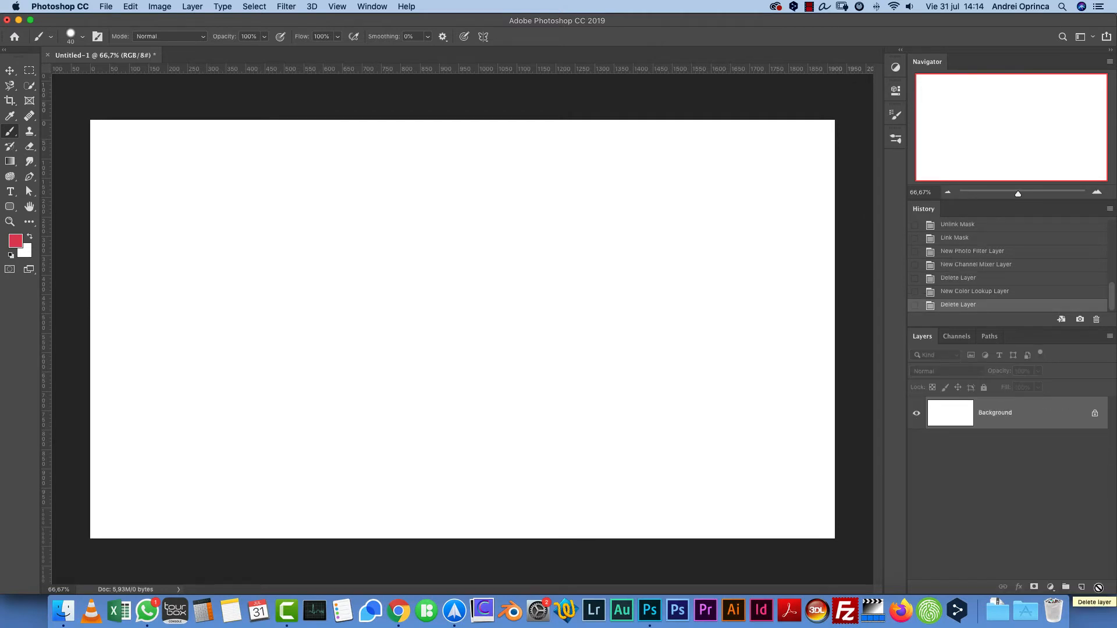
- Undo the last two actions, then delete all remaining layers above the Background
{"action": "key", "text": "super+z"}
{"action": "key", "text": "super+z"}
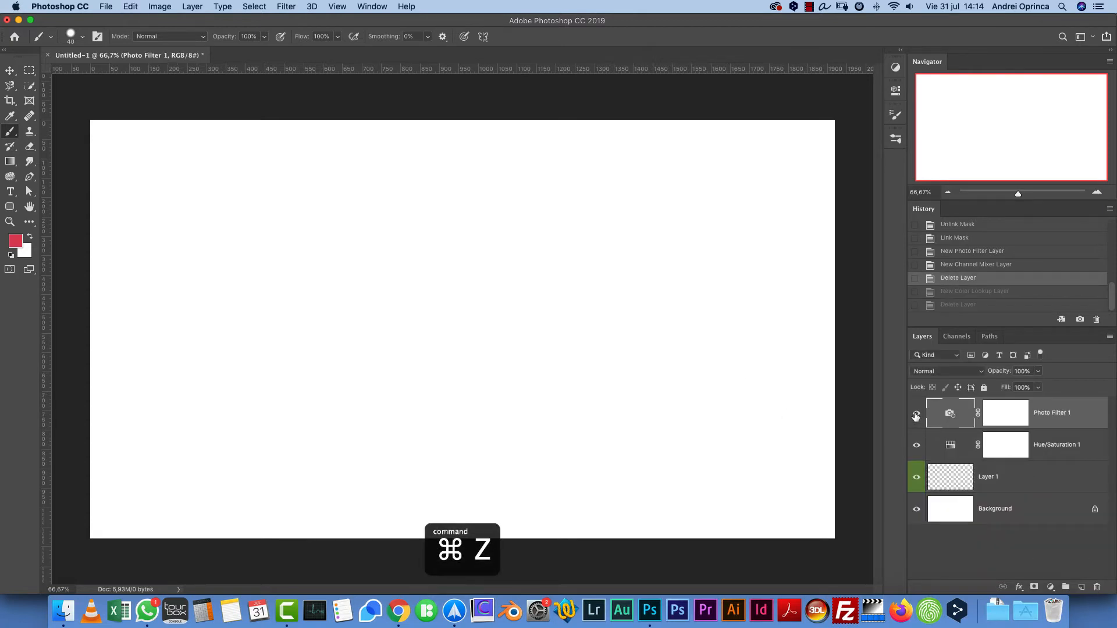
{"action": "left_click", "coordinate": [1041, 476], "text": "shift"}
{"action": "left_click_drag", "start_coordinate": [1041, 475], "coordinate": [1101, 586]}
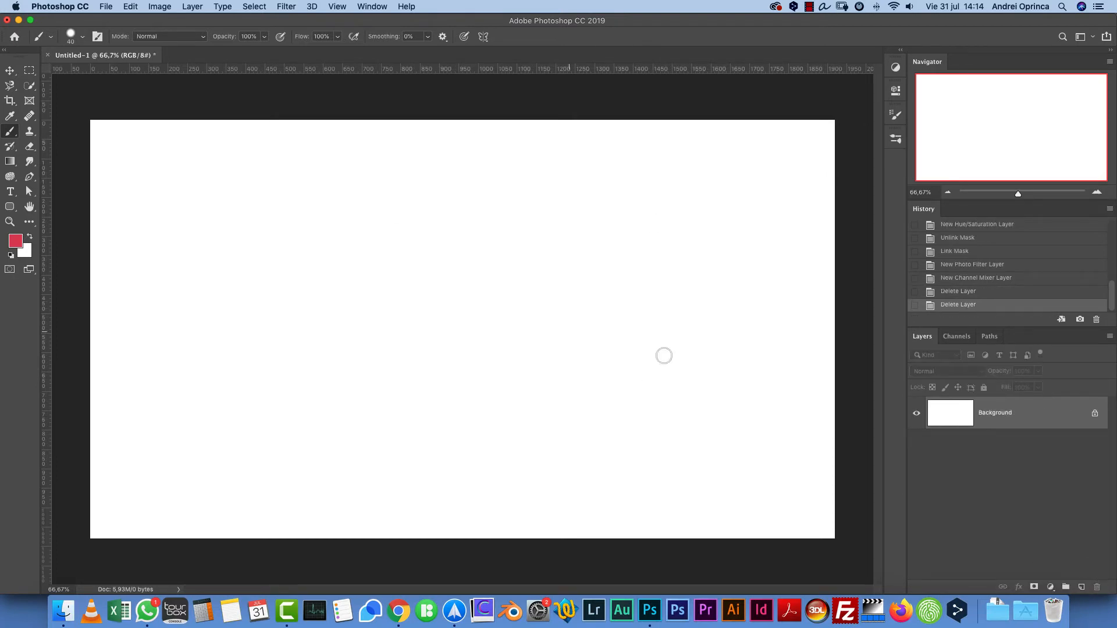
- Add a new layer, set the brush size to 143 px and paint a short horizontal red stroke
{"action": "left_click", "coordinate": [1081, 586]}
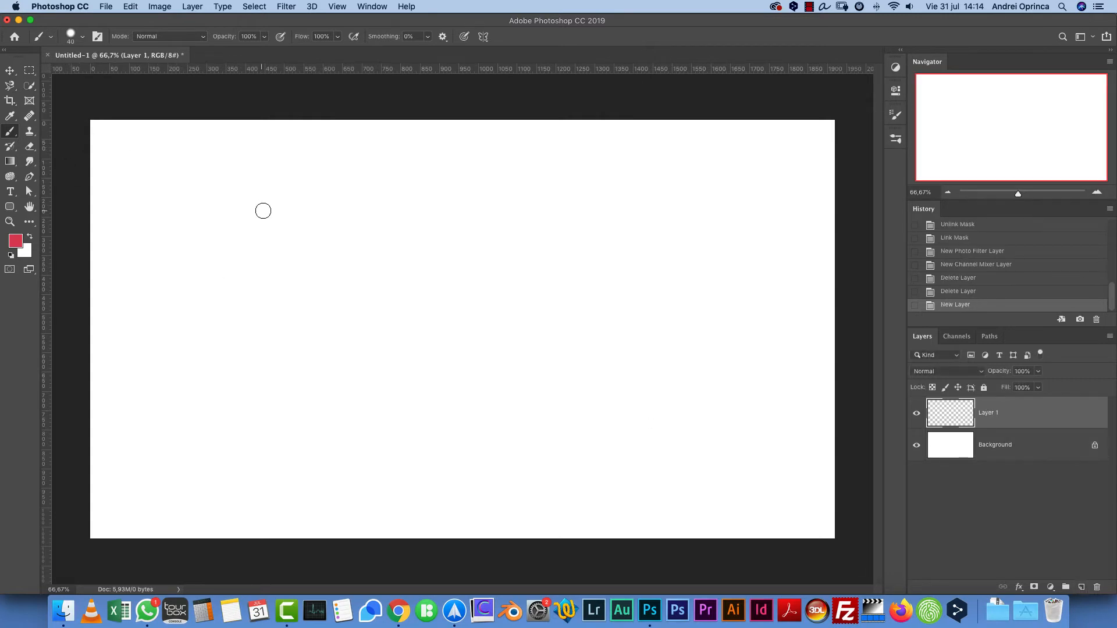
{"action": "right_click", "coordinate": [312, 229]}
{"action": "left_click_drag", "start_coordinate": [389, 259], "coordinate": [414, 259]}
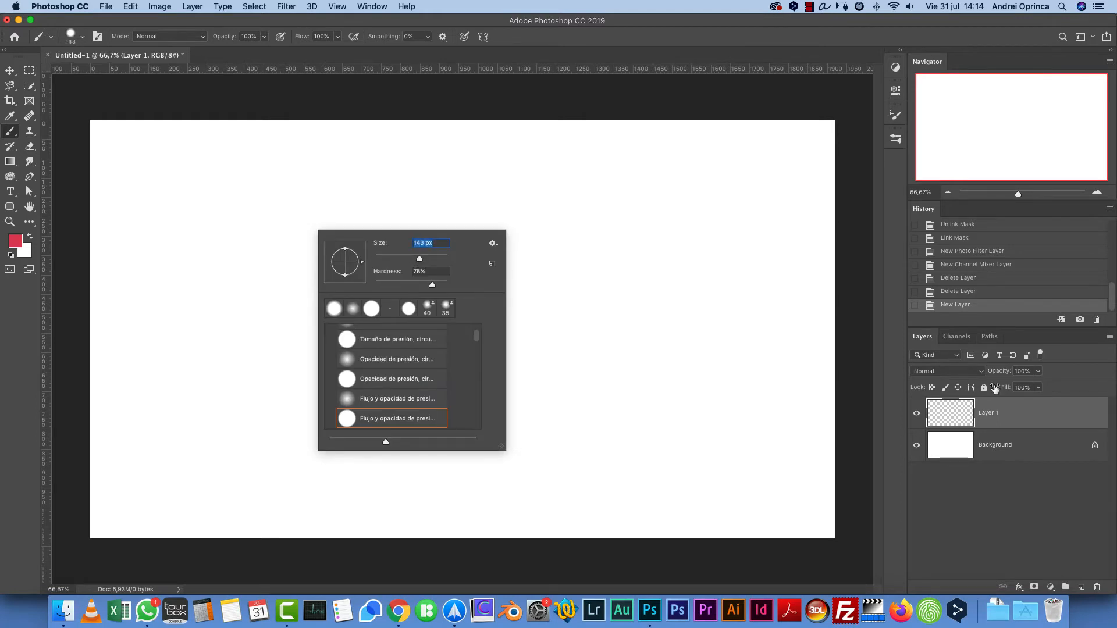
{"action": "key", "text": "Return"}
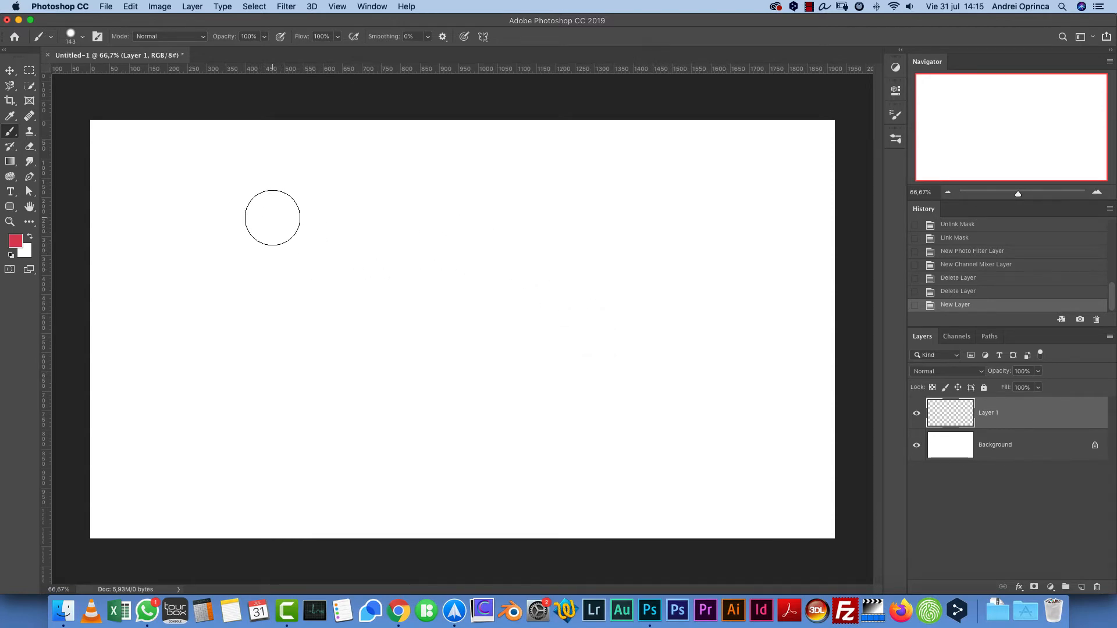
{"action": "left_click_drag", "start_coordinate": [232, 278], "coordinate": [325, 279]}
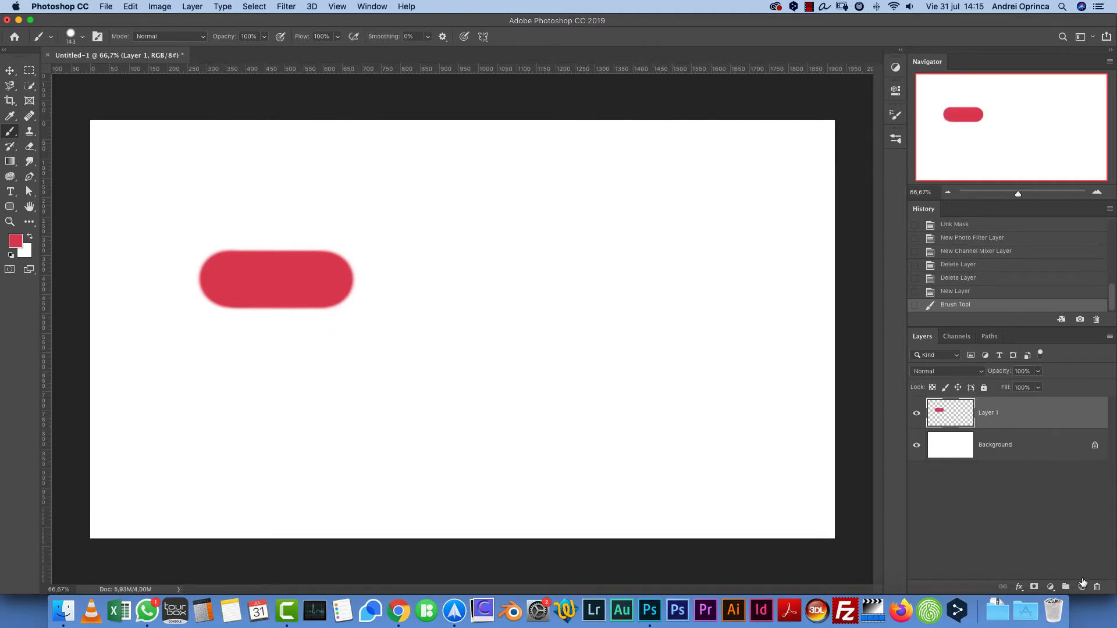
- Add Layer 2, change the foreground color to blue and paint a horizontal blue stroke above the red one
{"action": "left_click", "coordinate": [1081, 587]}
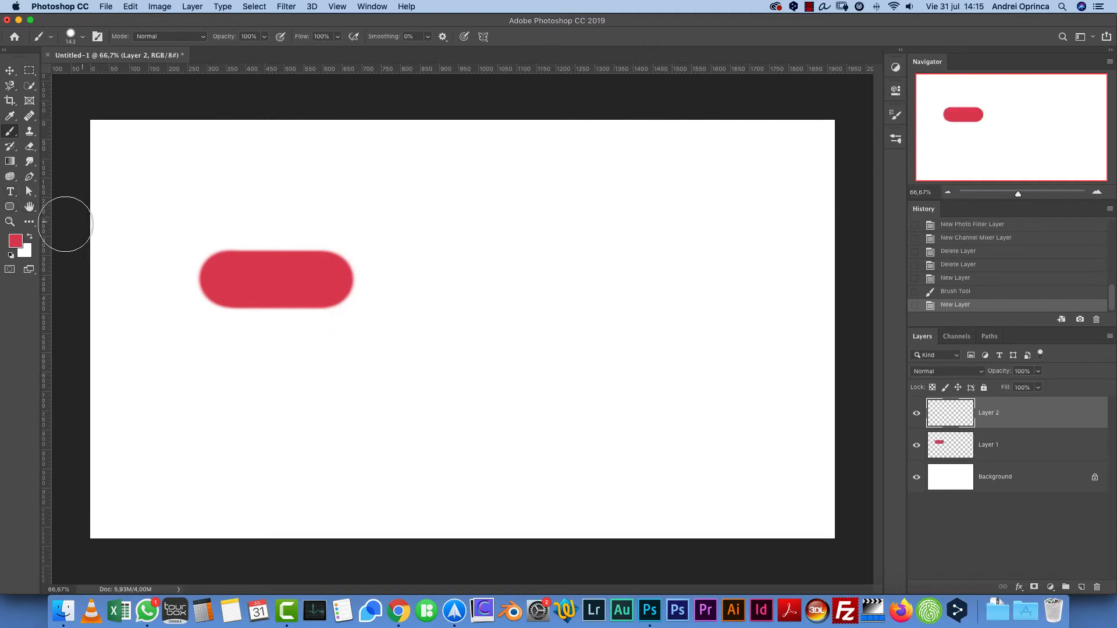
{"action": "left_click", "coordinate": [19, 243]}
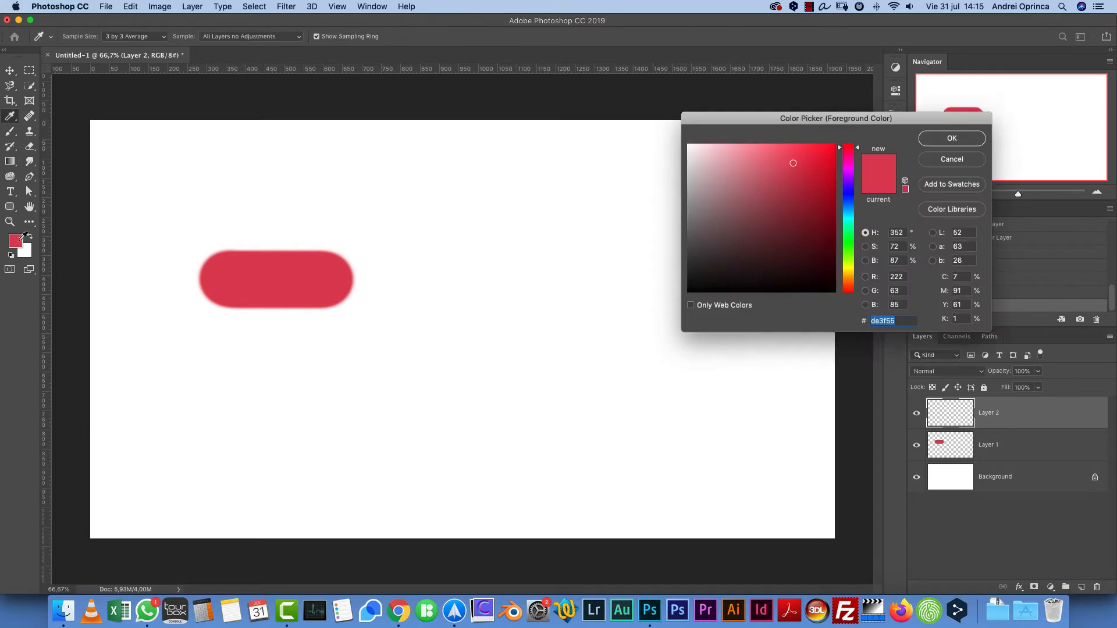
{"action": "left_click_drag", "start_coordinate": [826, 123], "coordinate": [666, 130]}
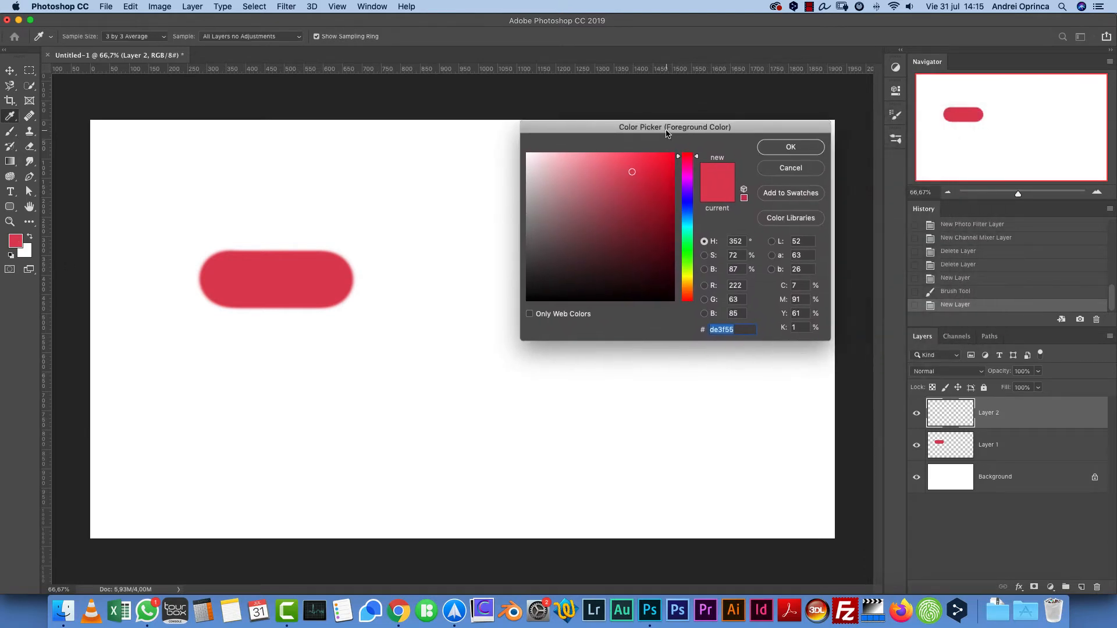
{"action": "left_click", "coordinate": [688, 213]}
{"action": "left_click", "coordinate": [798, 147]}
{"action": "key", "text": "b"}
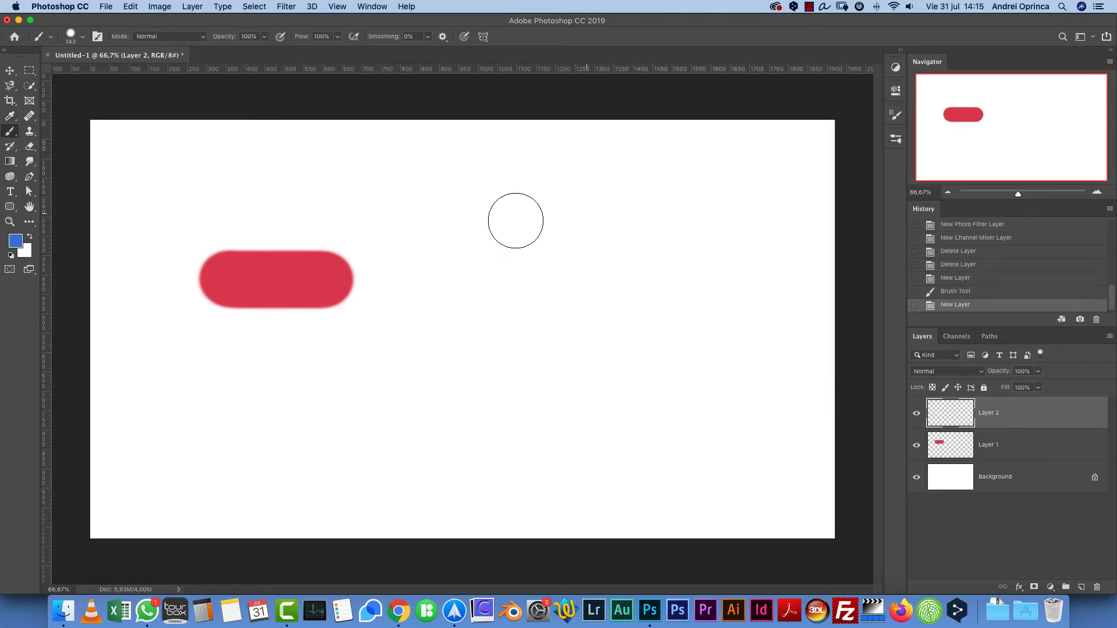
{"action": "left_click_drag", "start_coordinate": [451, 222], "coordinate": [594, 219]}
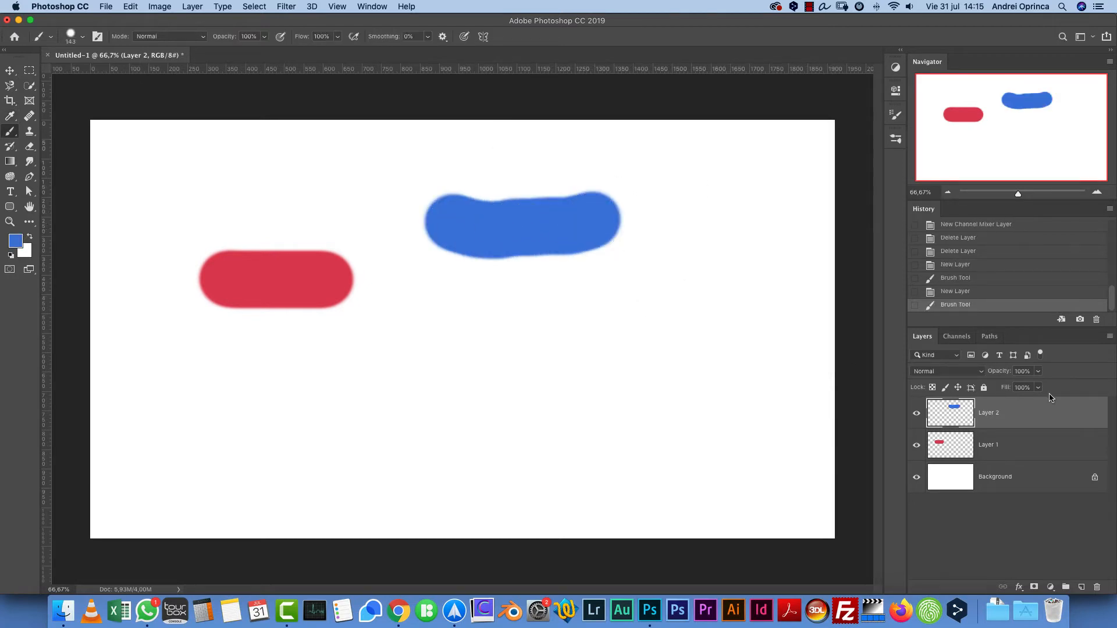
- Add Layer 3, change the foreground color to orange and paint a hooked orange stroke overlapping the blue one
{"action": "left_click", "coordinate": [1081, 587]}
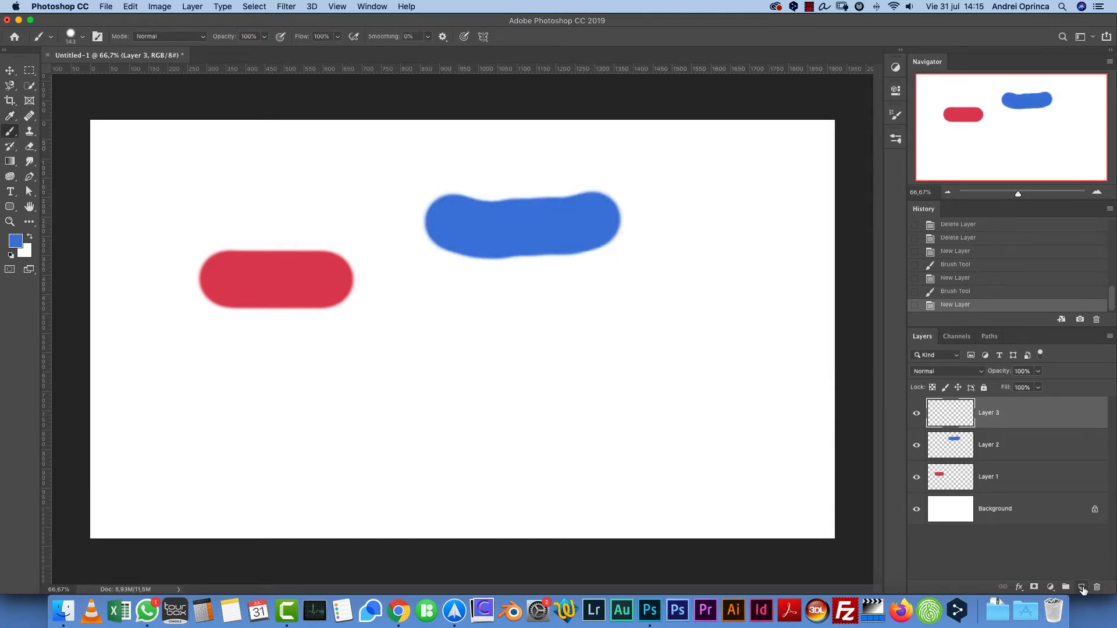
{"action": "left_click", "coordinate": [14, 240]}
{"action": "left_click", "coordinate": [687, 284]}
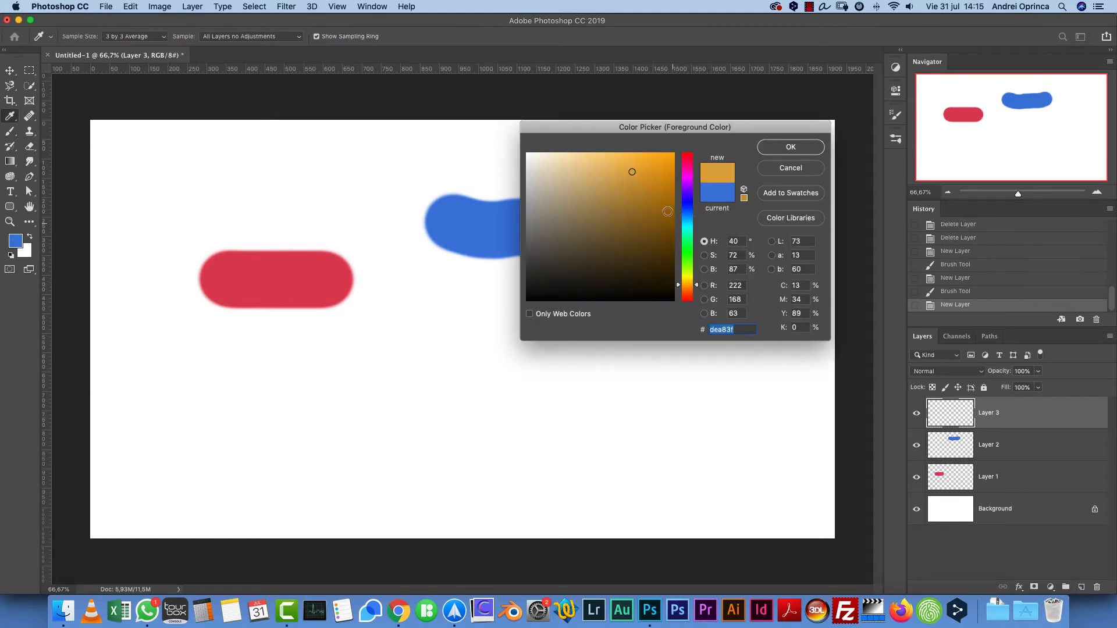
{"action": "left_click", "coordinate": [641, 196]}
{"action": "left_click", "coordinate": [650, 163]}
{"action": "left_click", "coordinate": [790, 146]}
{"action": "key", "text": "b"}
{"action": "mouse_move", "coordinate": [436, 344]}
{"action": "left_mouse_down"}
{"action": "mouse_move", "coordinate": [575, 348]}
{"action": "mouse_move", "coordinate": [605, 335]}
{"action": "mouse_move", "coordinate": [581, 257]}
{"action": "mouse_move", "coordinate": [648, 326]}
{"action": "left_mouse_up"}
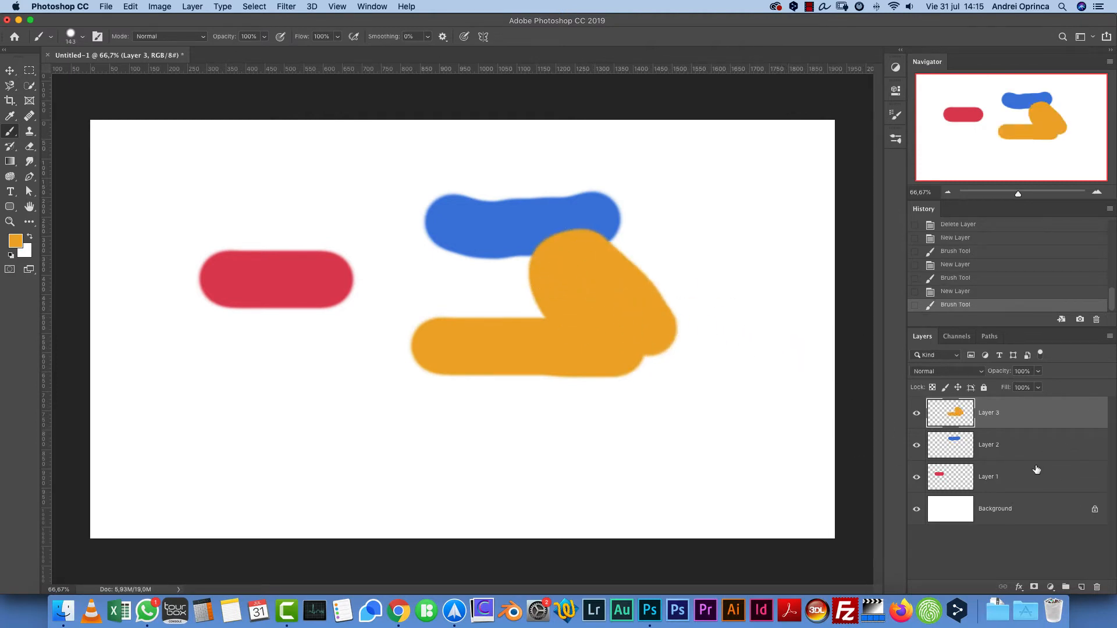
- Toggle the visibility of Layer 3 and Layer 2, solo Layer 3, then show all layers again
{"action": "left_click", "coordinate": [916, 412]}
{"action": "left_click", "coordinate": [916, 413]}
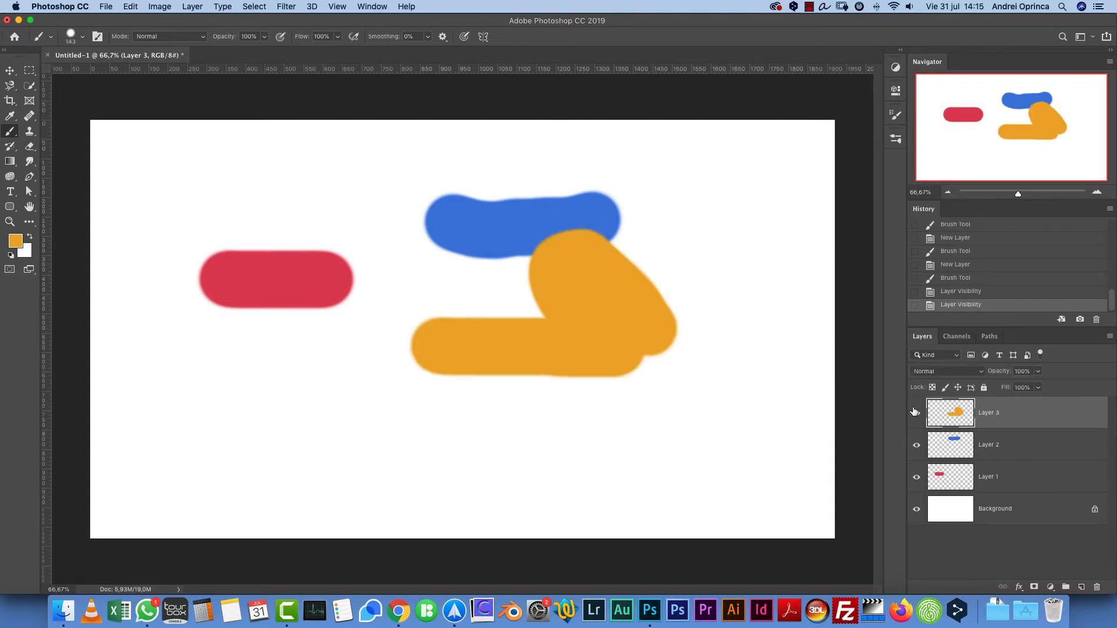
{"action": "left_click", "coordinate": [918, 445]}
{"action": "left_click", "coordinate": [917, 445]}
{"action": "left_click", "coordinate": [917, 415]}
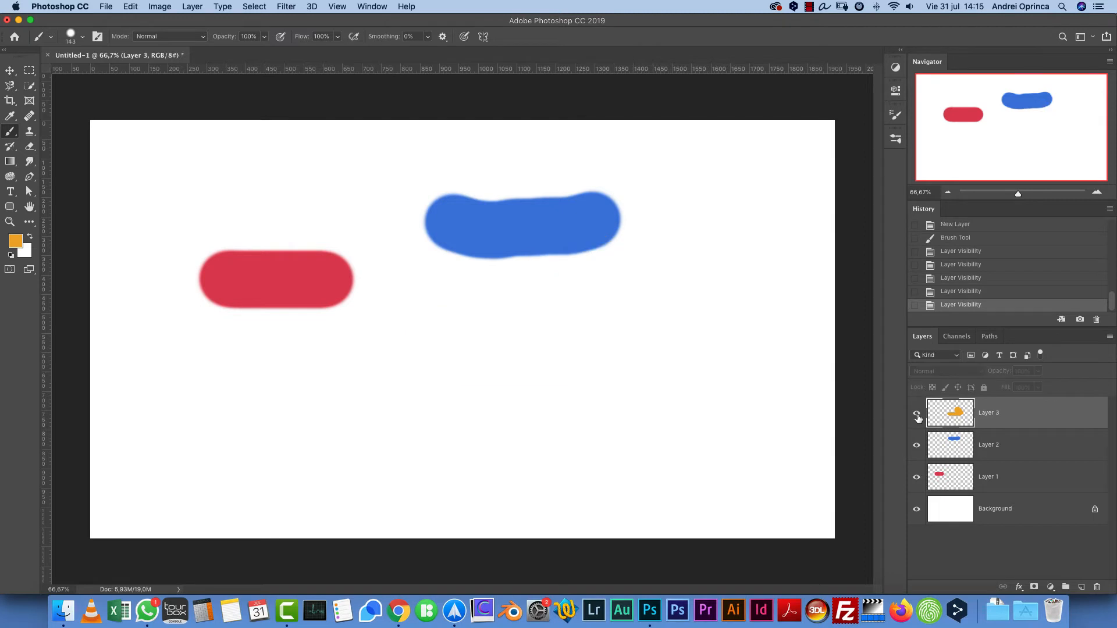
{"action": "left_click", "coordinate": [918, 415]}
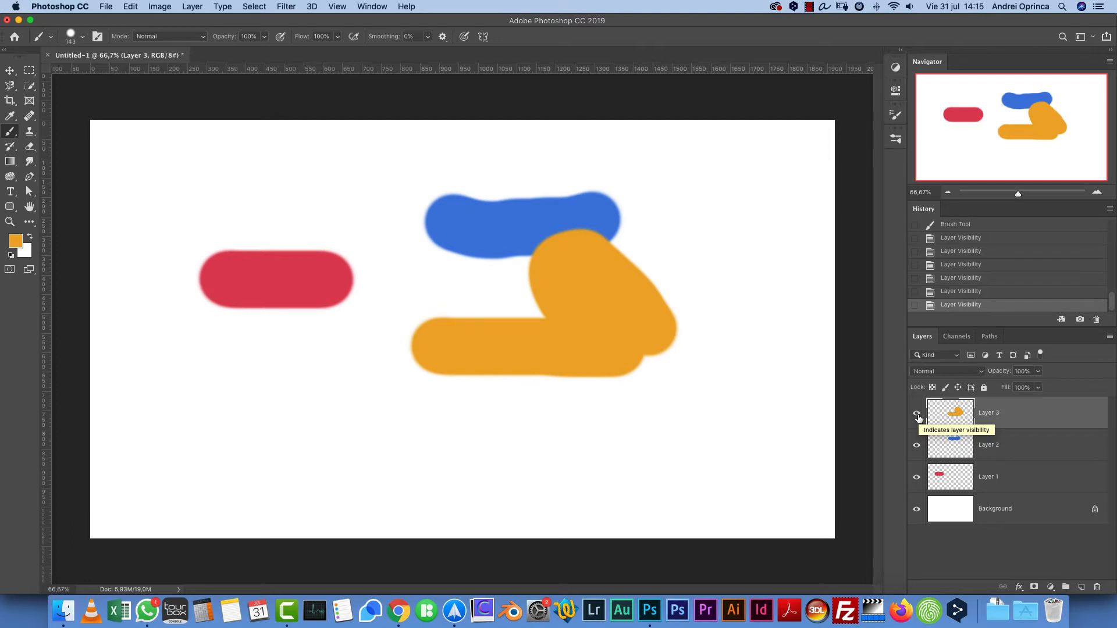
{"action": "left_click", "coordinate": [917, 414], "text": "alt"}
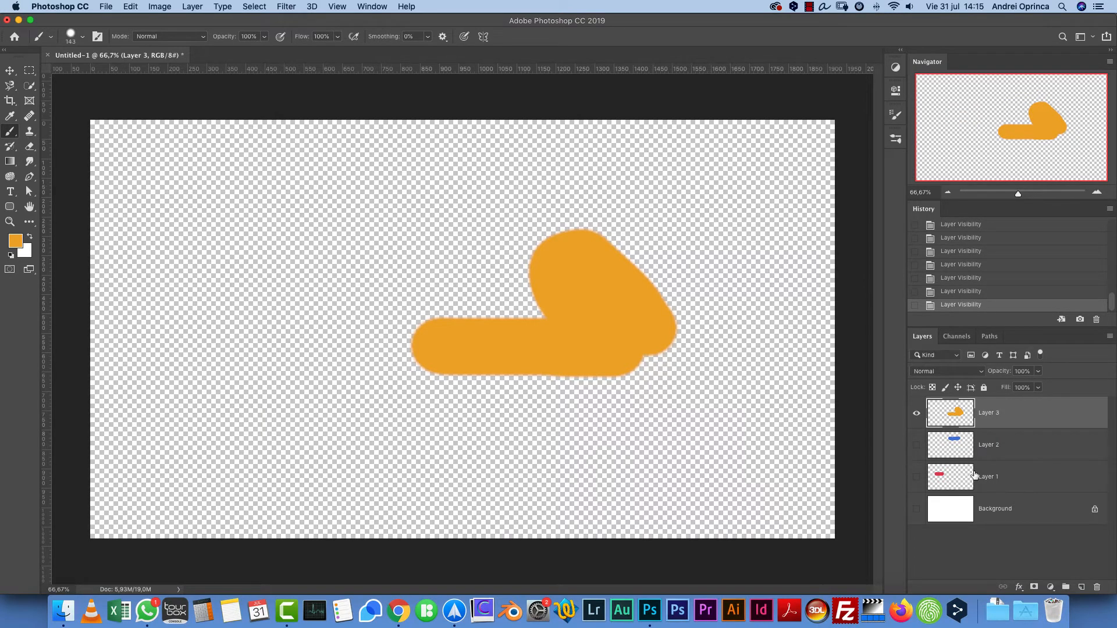
{"action": "left_click", "coordinate": [917, 415], "text": "alt"}
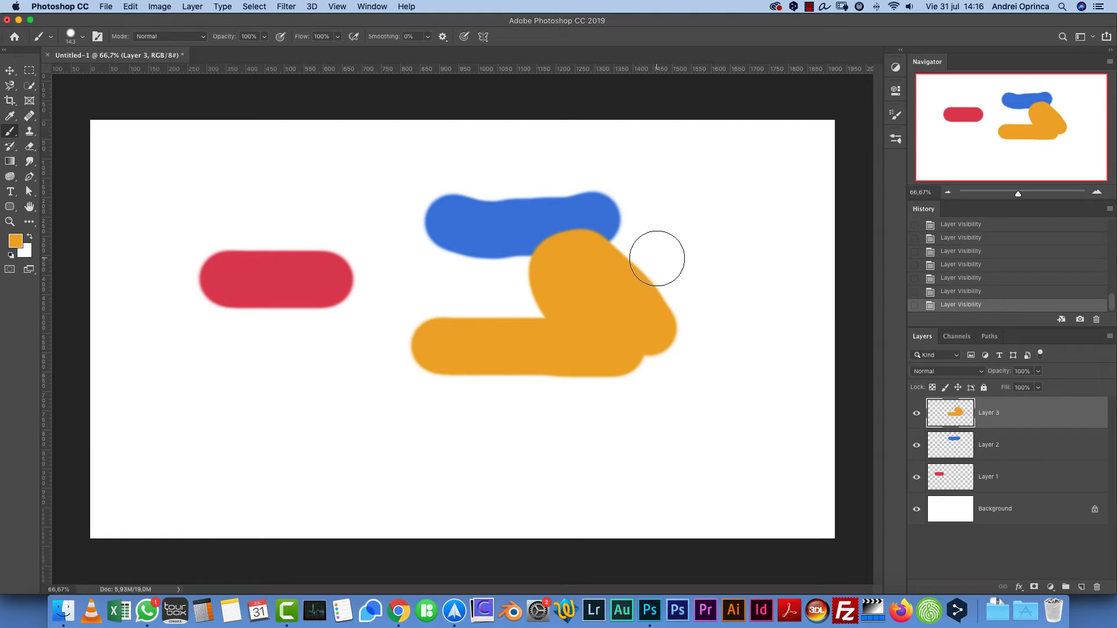
- Switch to the Move tool, select Layer 3 and shift the orange stroke slightly left
{"action": "key", "text": "v"}
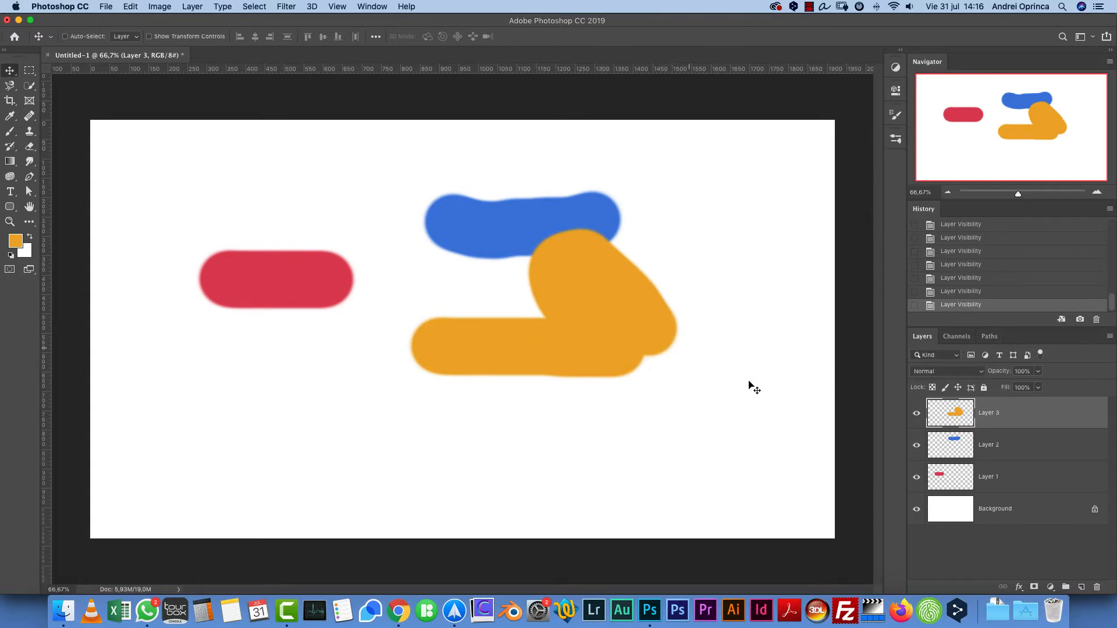
{"action": "left_click", "coordinate": [1046, 451]}
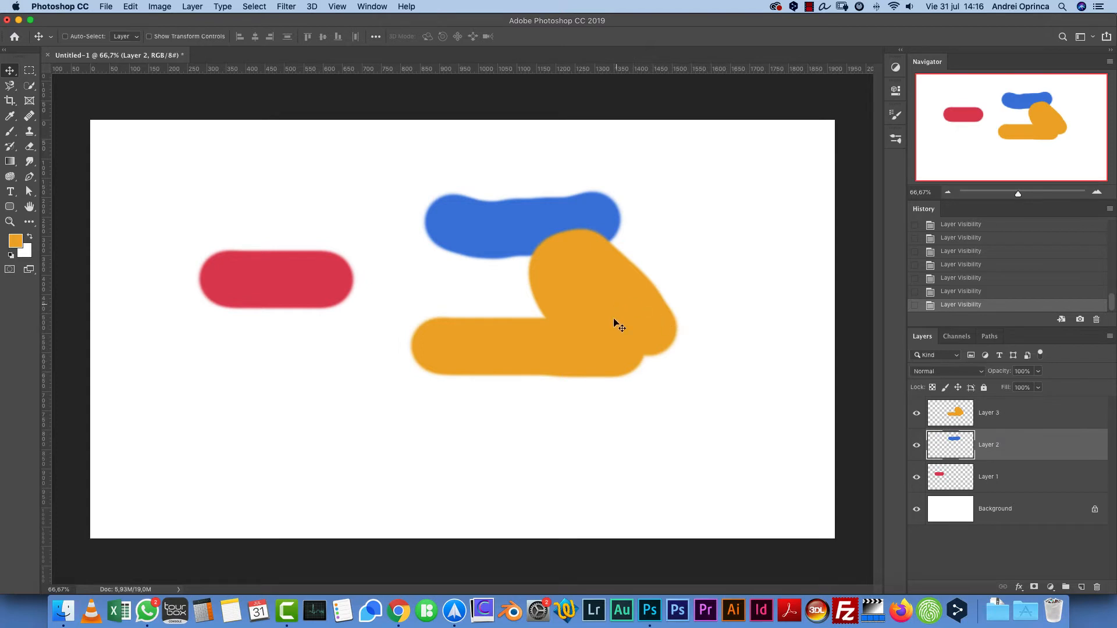
{"action": "left_click", "coordinate": [1031, 419]}
{"action": "left_click_drag", "start_coordinate": [664, 361], "coordinate": [753, 349]}
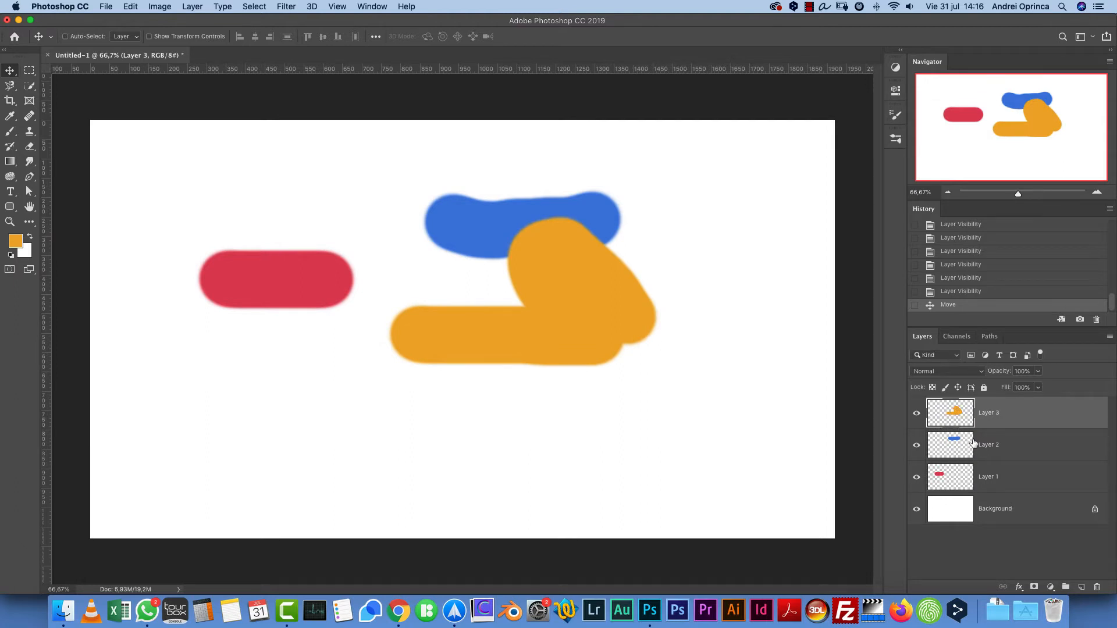
- Hide and show Layer 3, then select Layer 1 and nudge the red stroke slightly up and left
{"action": "left_click", "coordinate": [917, 415], "text": "alt"}
{"action": "left_click", "coordinate": [916, 414], "text": "alt"}
{"action": "left_click", "coordinate": [1021, 445]}
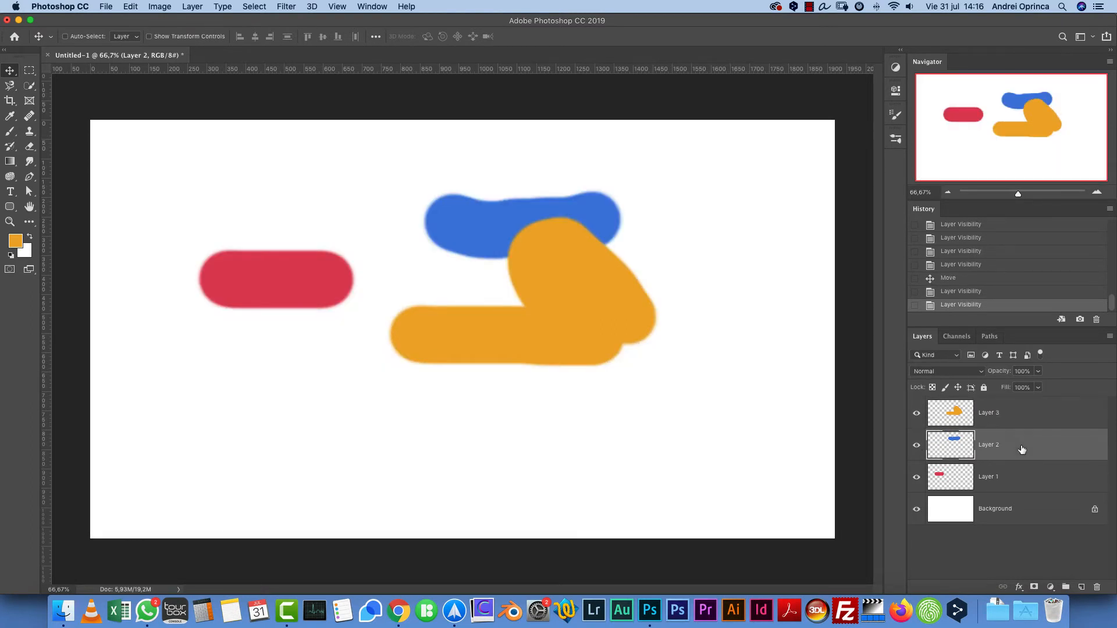
{"action": "left_click", "coordinate": [1016, 482]}
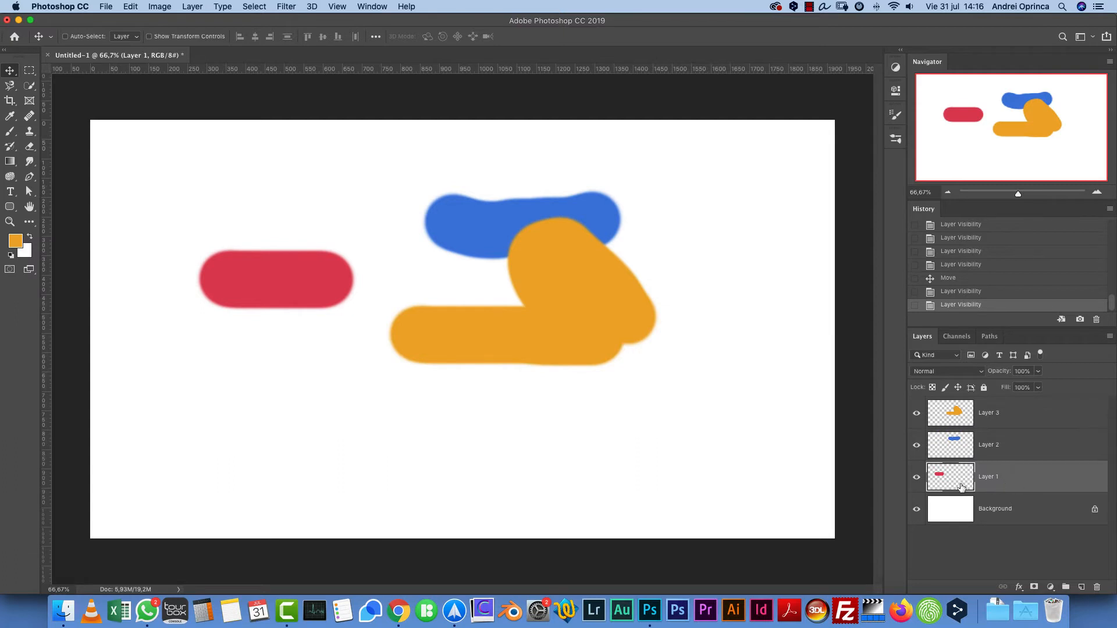
{"action": "mouse_move", "coordinate": [302, 252]}
{"action": "left_mouse_down"}
{"action": "mouse_move", "coordinate": [278, 260]}
{"action": "mouse_move", "coordinate": [286, 246]}
{"action": "left_mouse_up"}
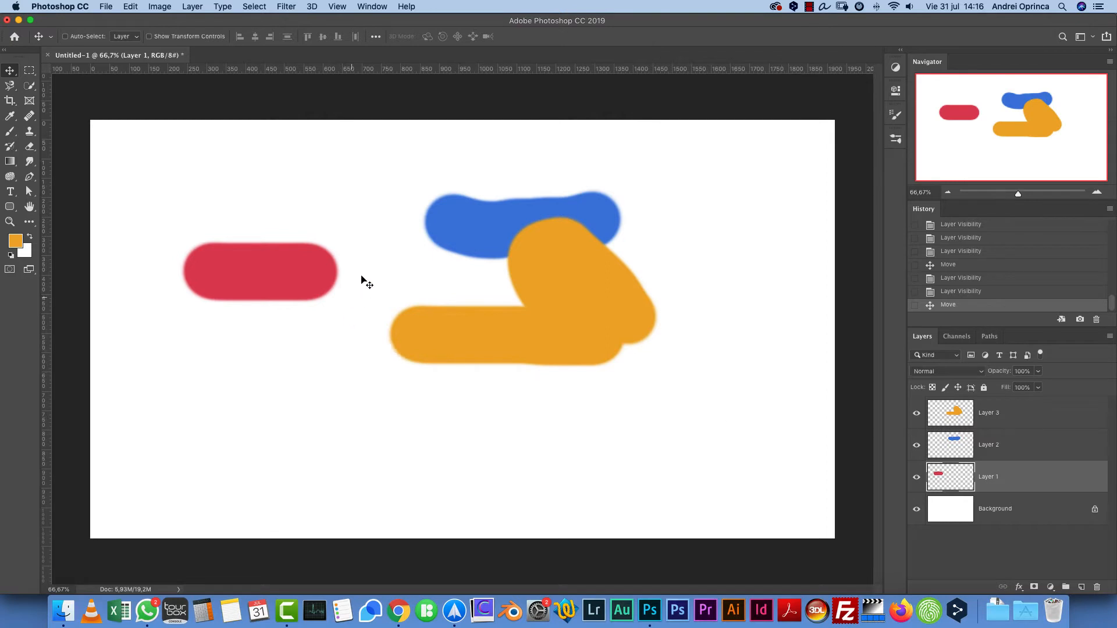
- Select the blue, red and orange layers in turn by picking their strokes directly on the canvas
{"action": "key", "text": "super"}
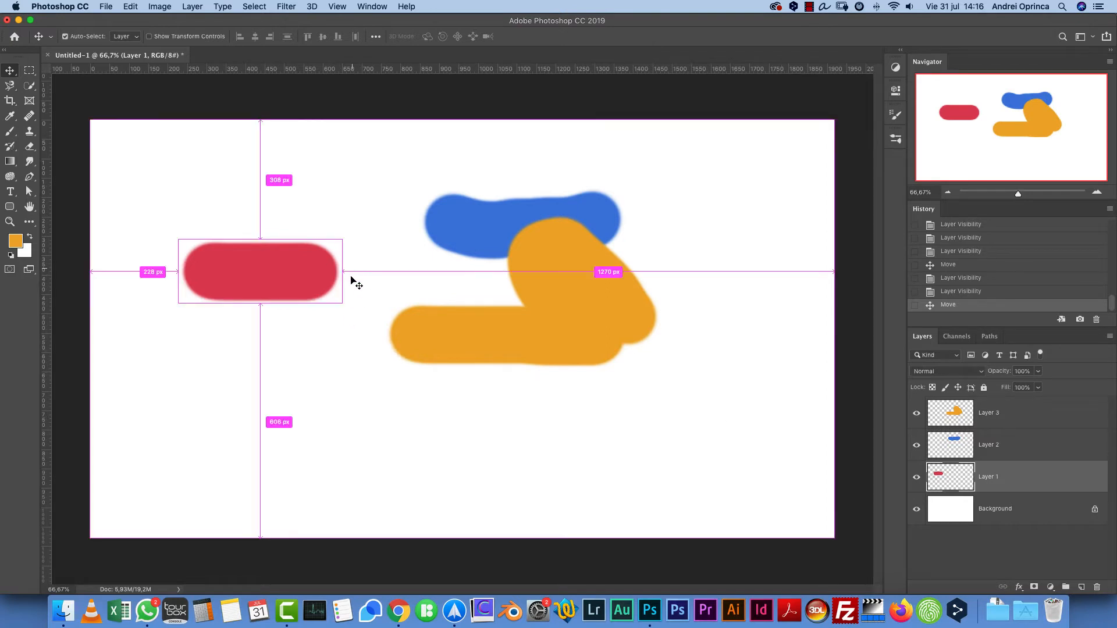
{"action": "left_click", "coordinate": [464, 231], "text": "super"}
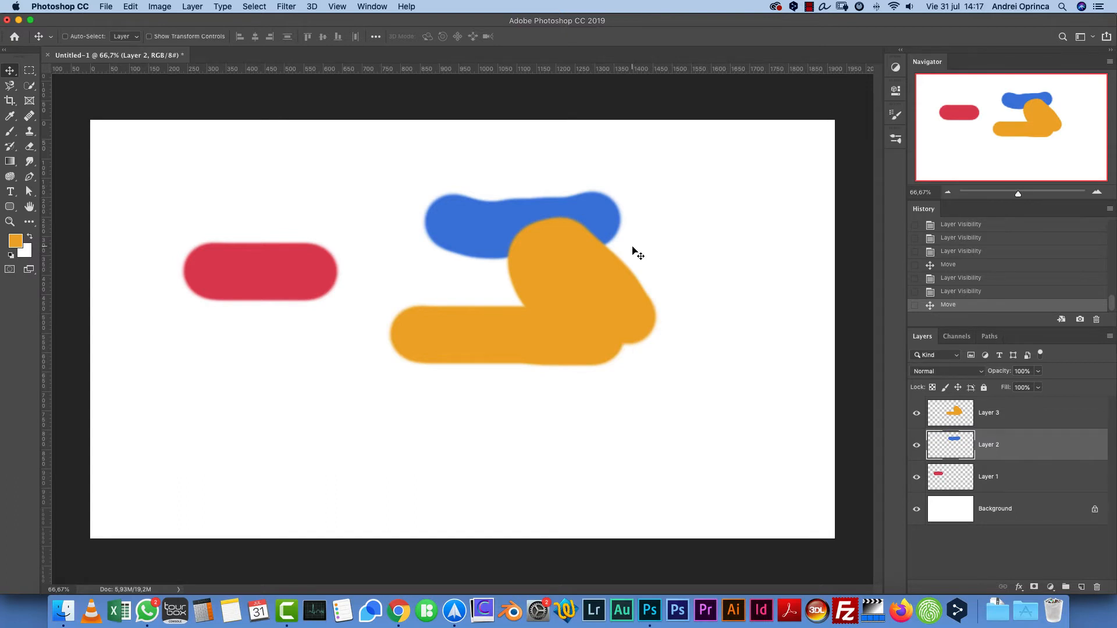
{"action": "key", "text": "super"}
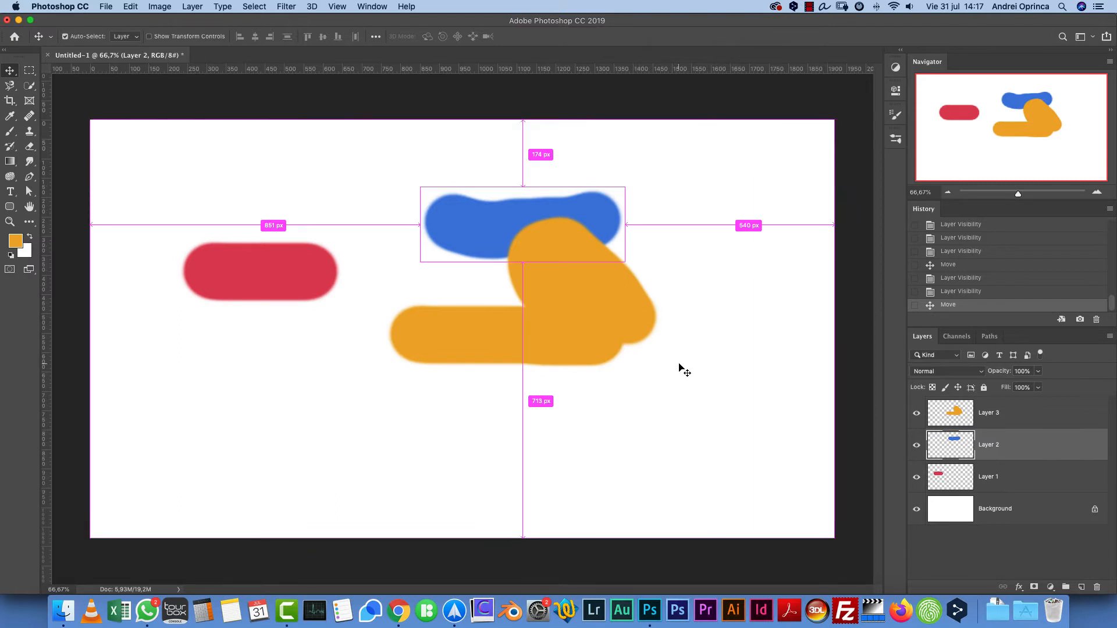
{"action": "mouse_move", "coordinate": [273, 258]}
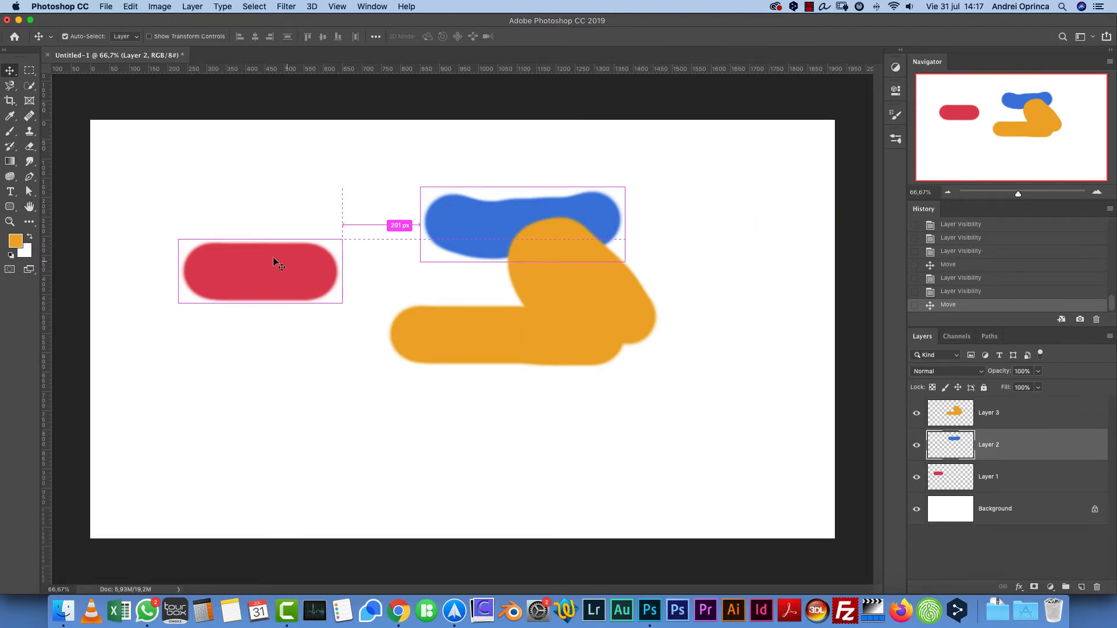
{"action": "mouse_move", "coordinate": [551, 230]}
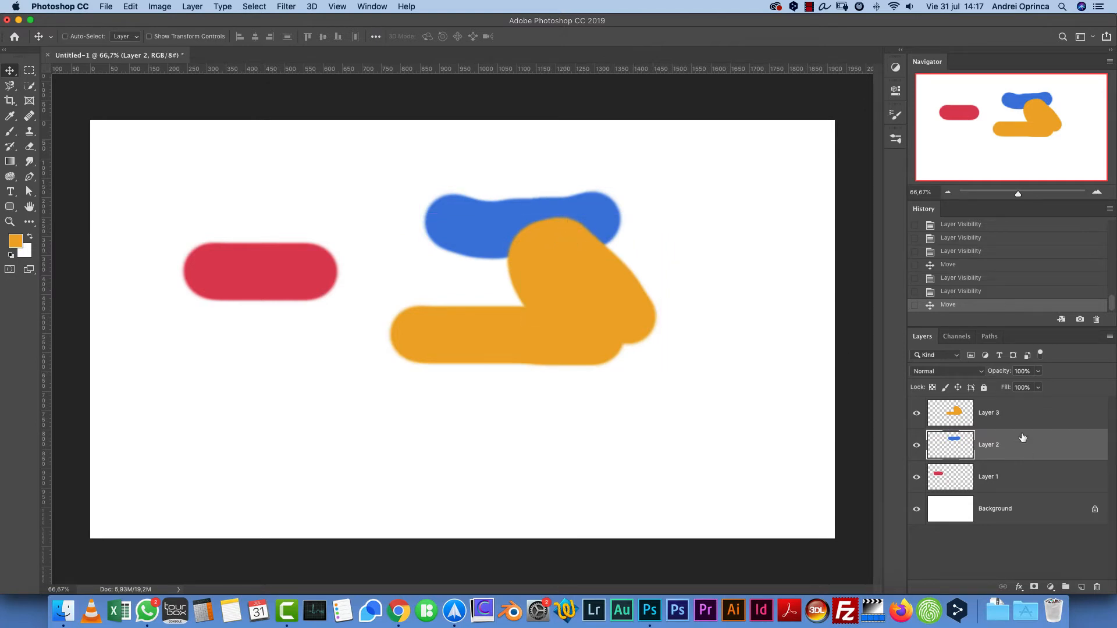
{"action": "left_click", "coordinate": [1034, 477]}
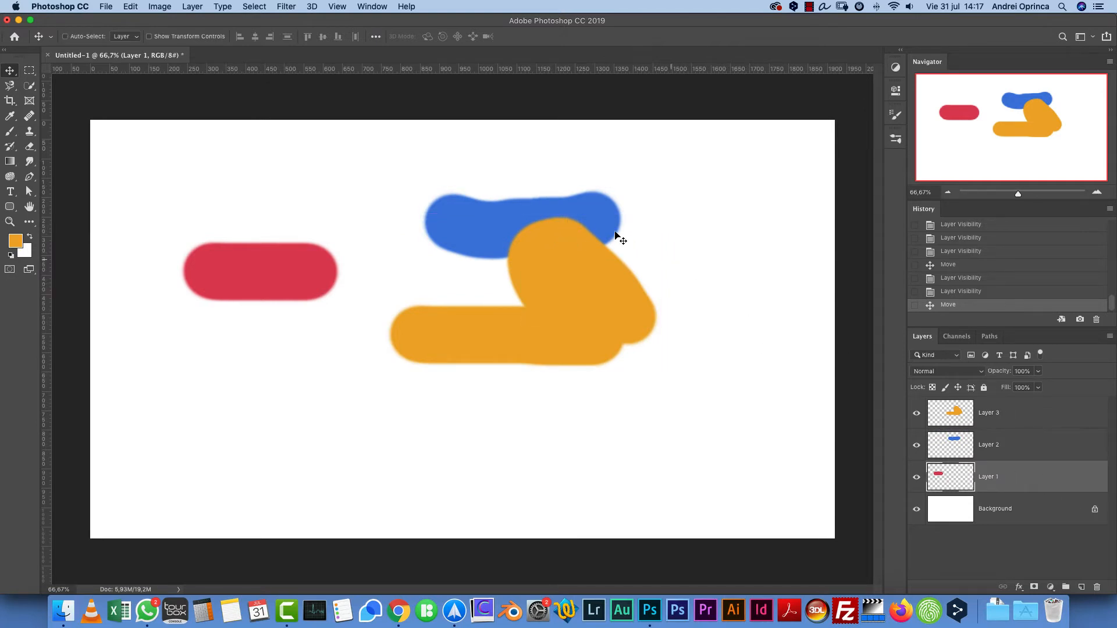
{"action": "key", "text": "super"}
{"action": "mouse_move", "coordinate": [586, 213]}
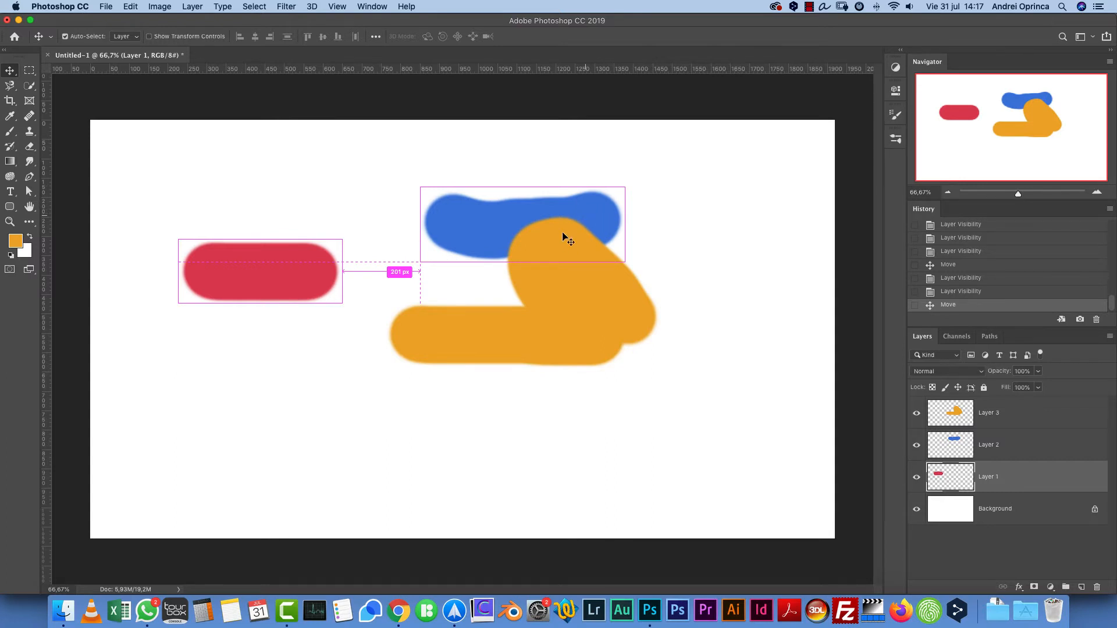
{"action": "mouse_move", "coordinate": [564, 238]}
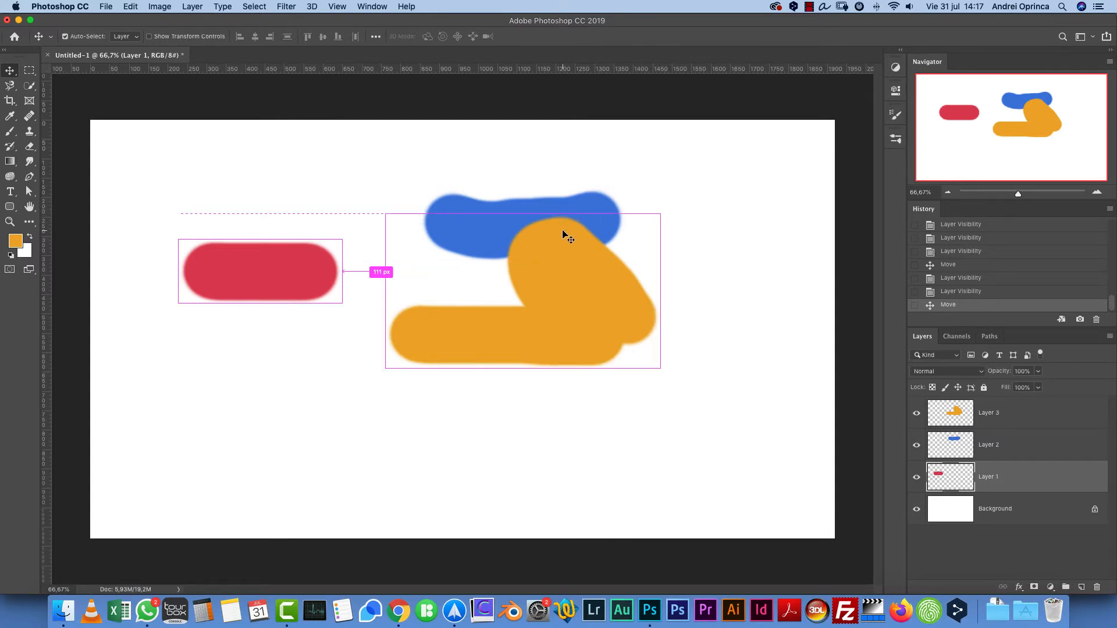
{"action": "left_click", "coordinate": [563, 232]}
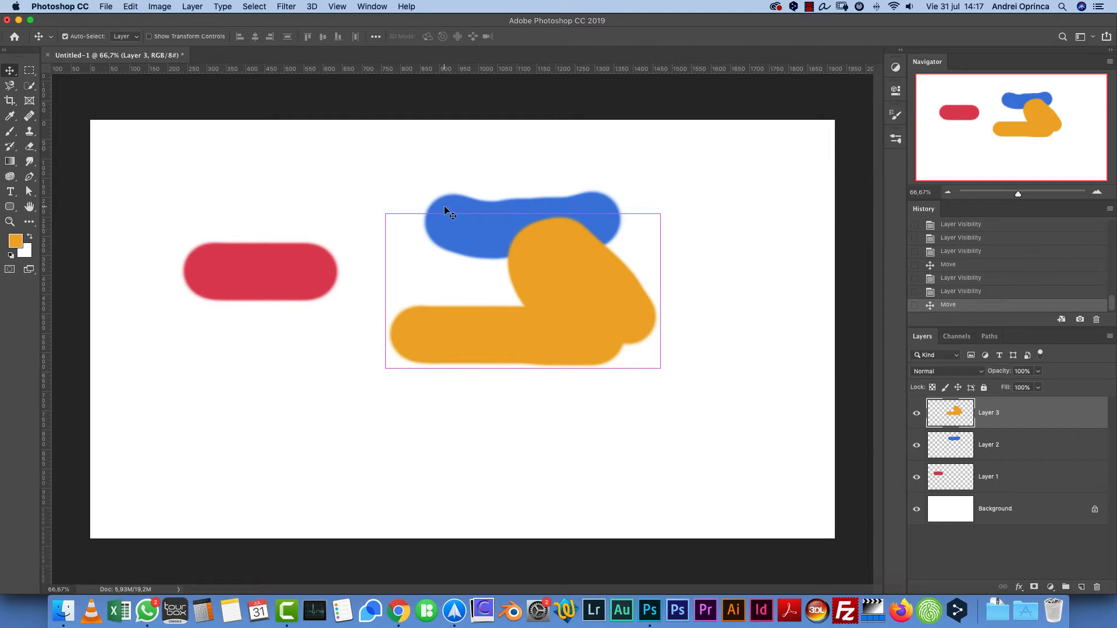
{"action": "mouse_move", "coordinate": [470, 220]}
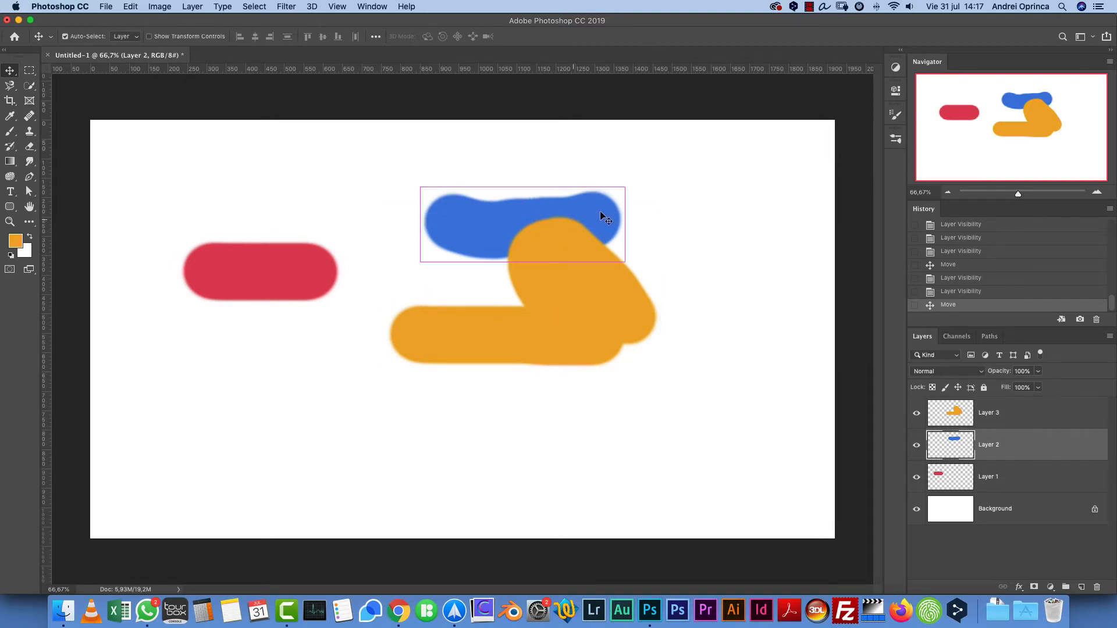
{"action": "left_click", "coordinate": [316, 253]}
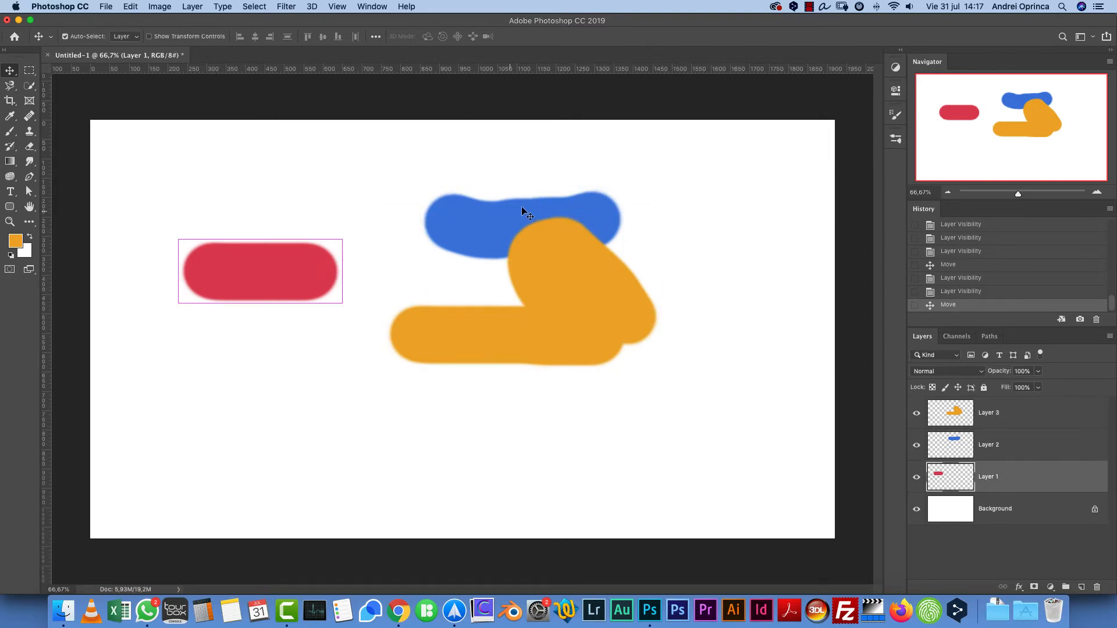
{"action": "left_click", "coordinate": [581, 200]}
{"action": "left_click", "coordinate": [600, 306]}
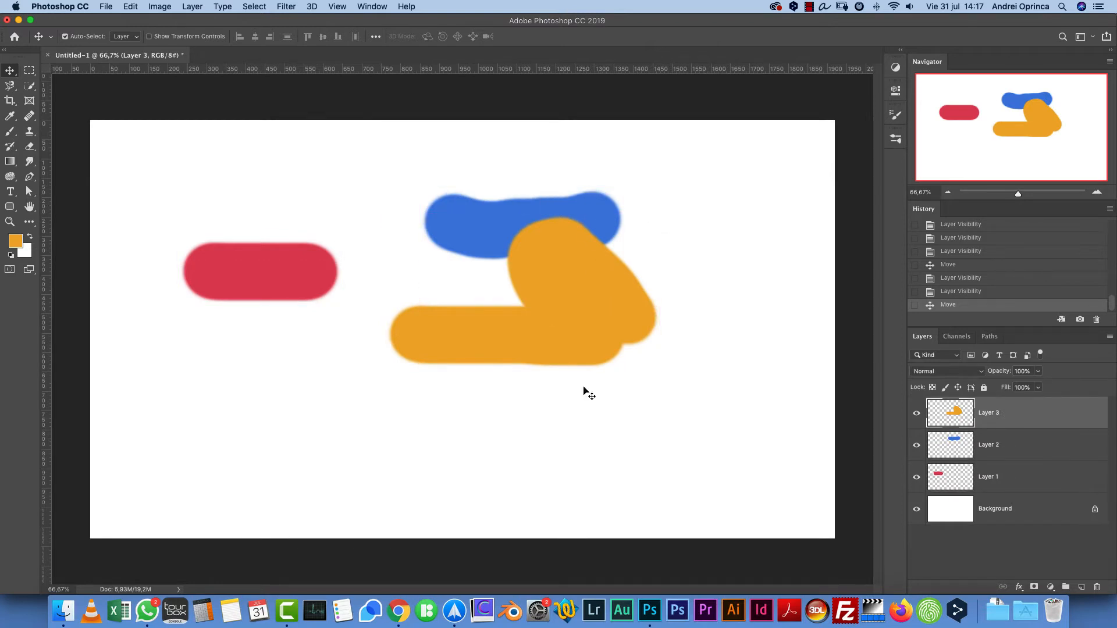
{"action": "left_click", "coordinate": [295, 278]}
{"action": "left_click", "coordinate": [561, 343]}
{"action": "left_click", "coordinate": [587, 217]}
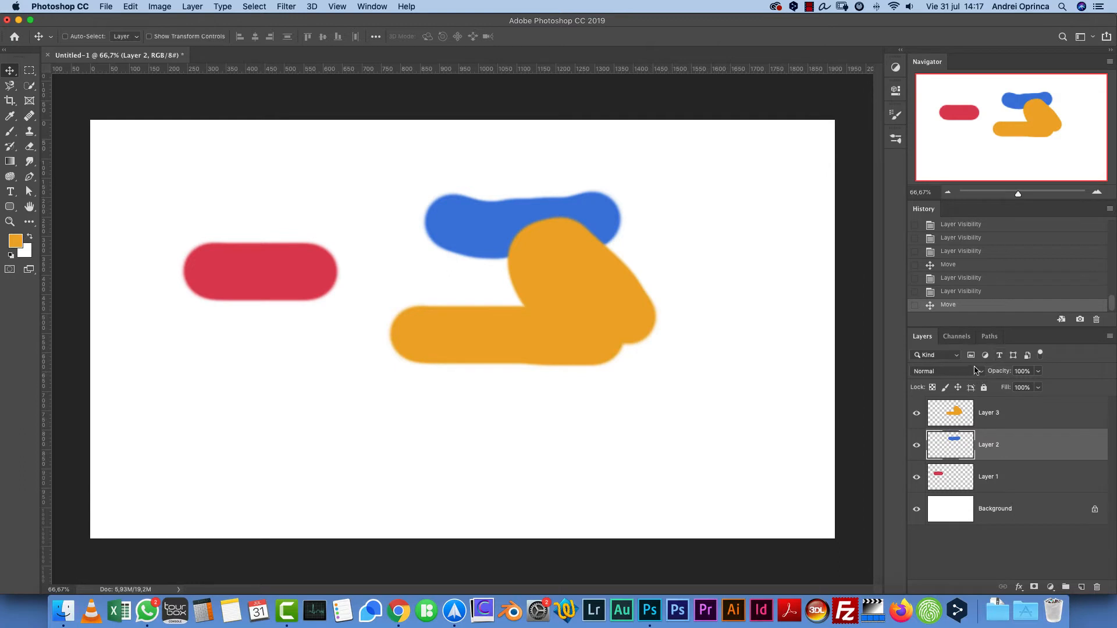
- Select Layer 3 and Layer 2 together and group them into one layer group
{"action": "left_click", "coordinate": [1014, 419]}
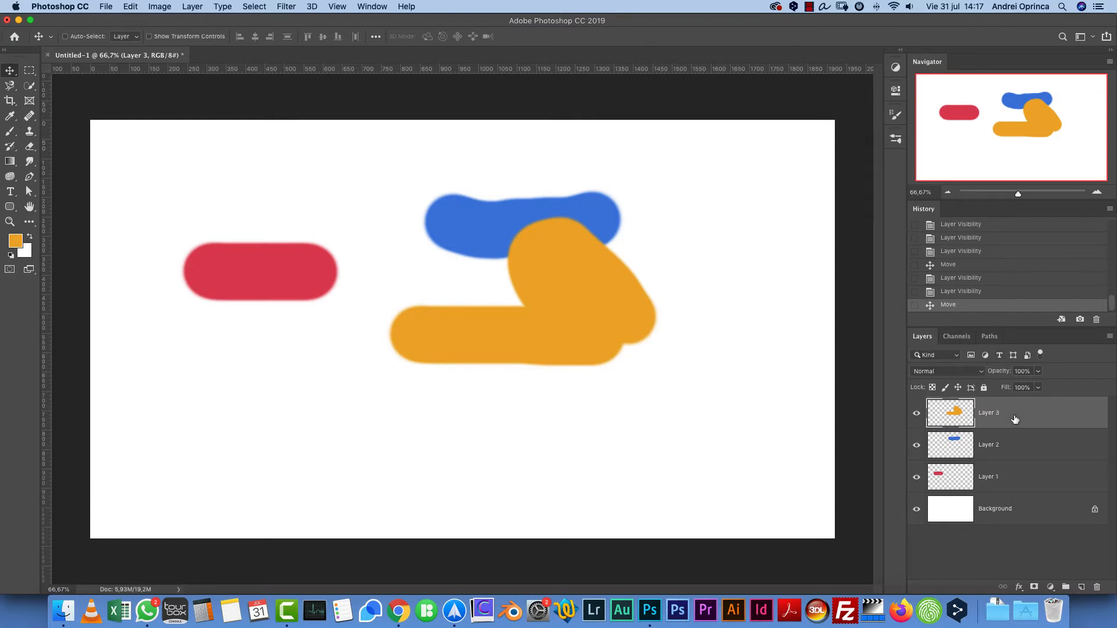
{"action": "left_click", "coordinate": [1059, 449], "text": "shift"}
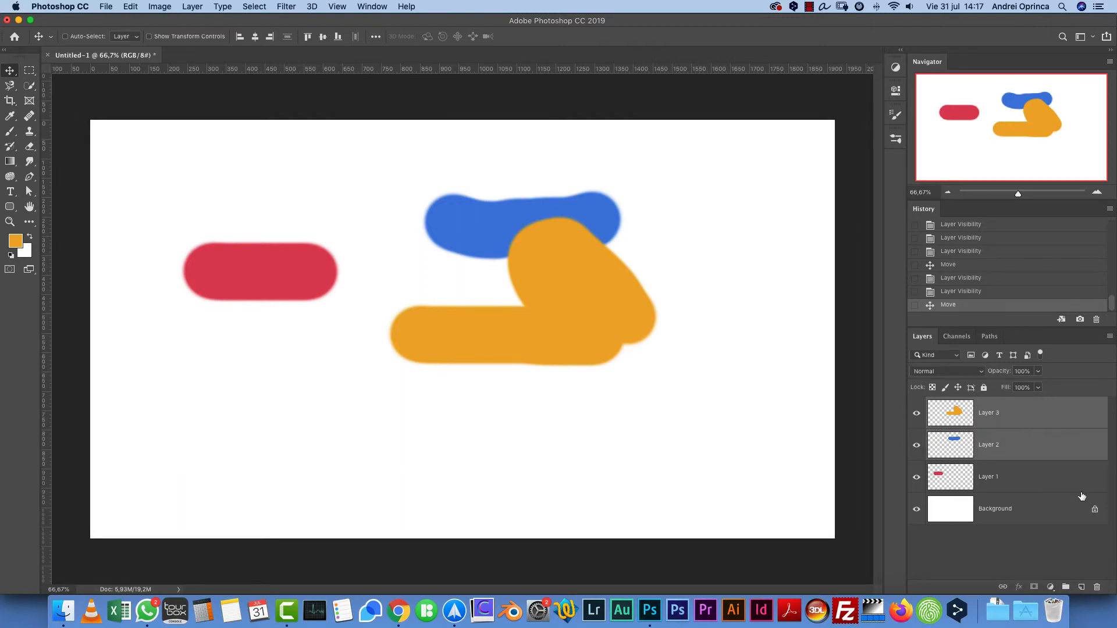
{"action": "key", "text": "super"}
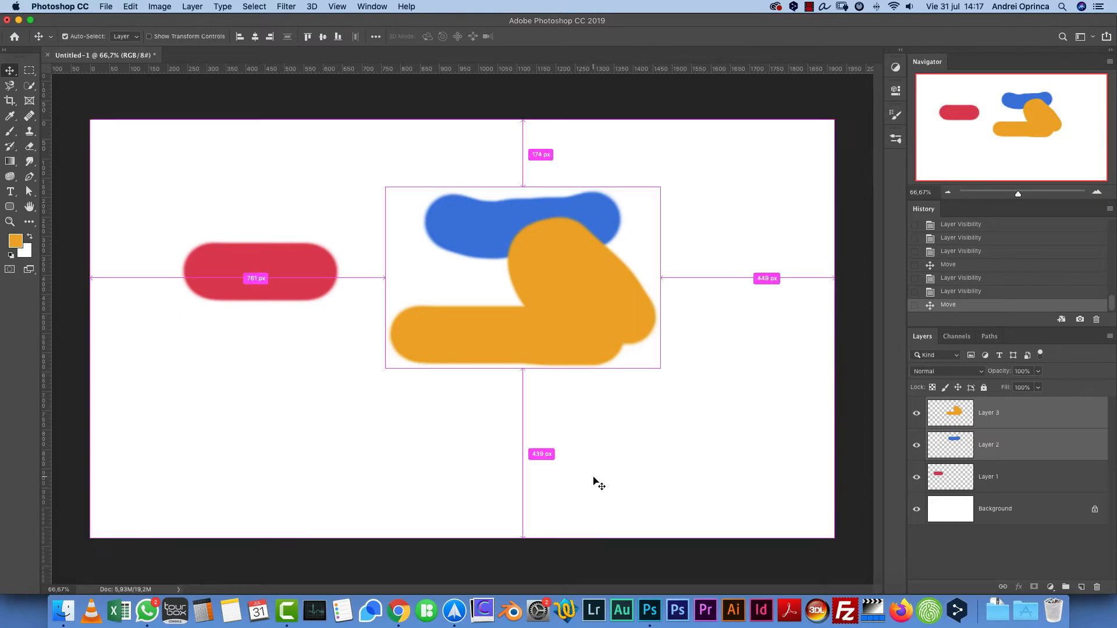
{"action": "key", "text": "super+g"}
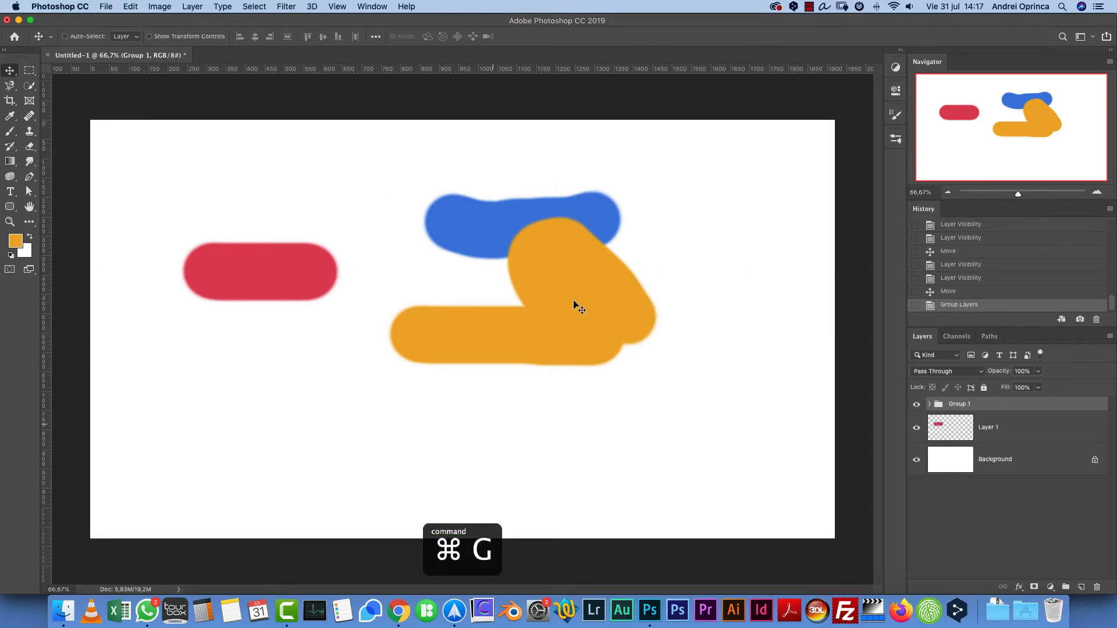
- Rename the new group Colors 2, then expand and collapse it to show its layers
{"action": "double_click", "coordinate": [960, 404]}
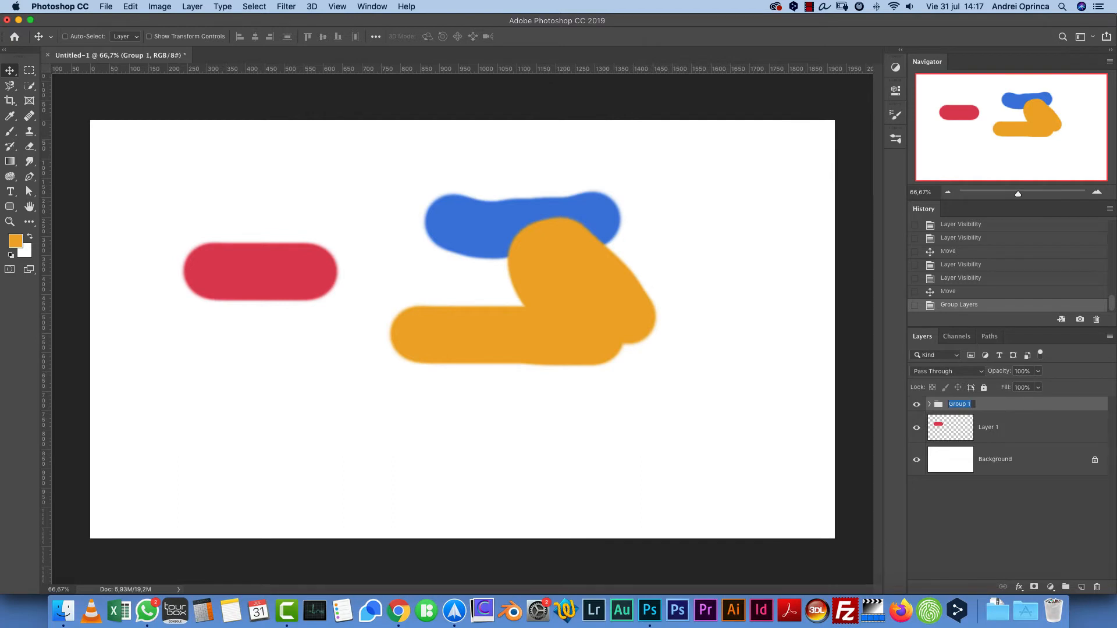
{"action": "type", "text": "Colors 2"}
{"action": "key", "text": "Return"}
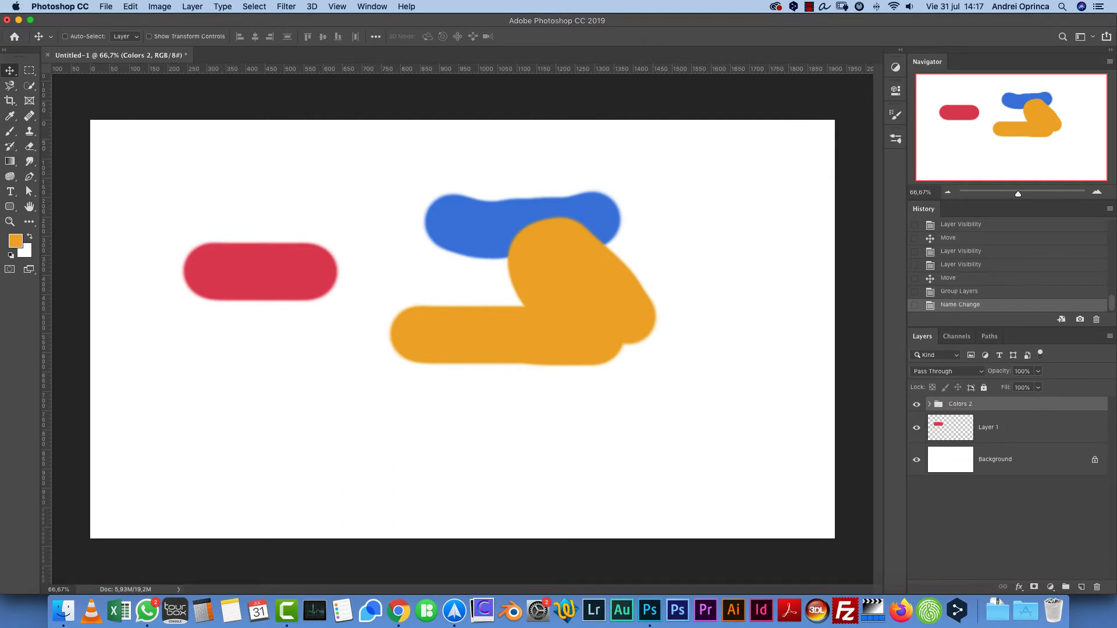
{"action": "left_click", "coordinate": [930, 404]}
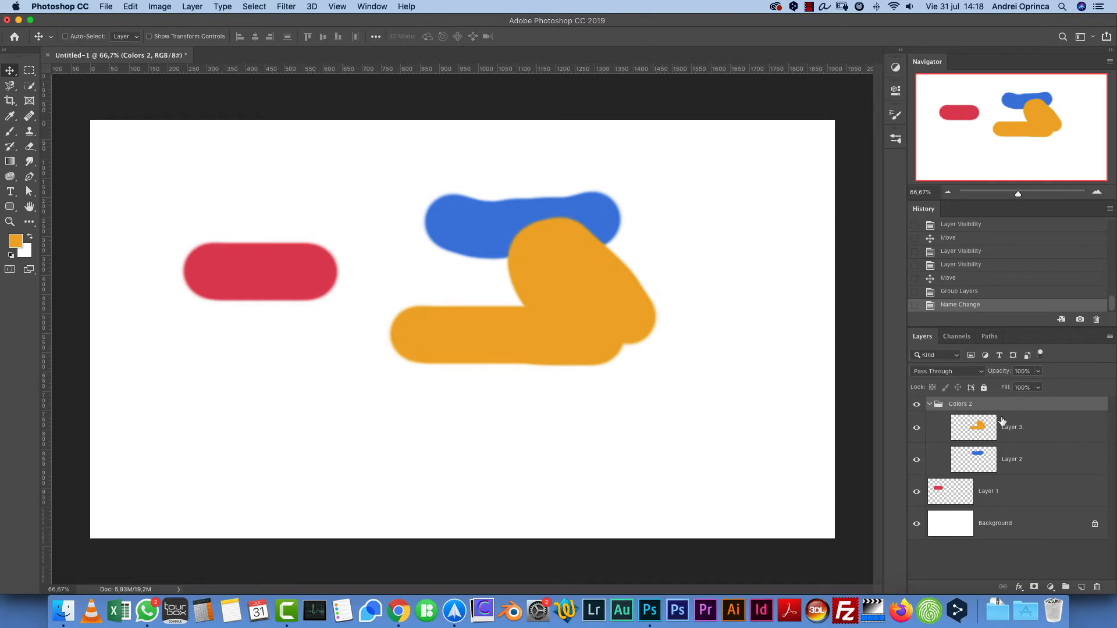
{"action": "left_click", "coordinate": [930, 404]}
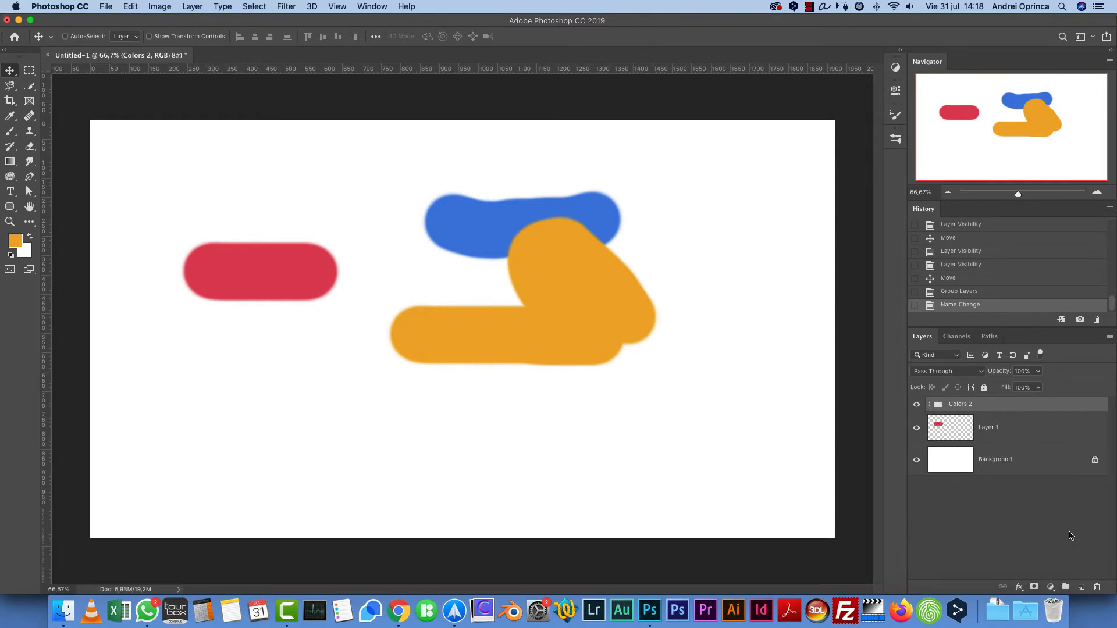
- Enable Auto-Select for the Move tool and select layers by picking their strokes on the canvas
{"action": "left_click", "coordinate": [1023, 433]}
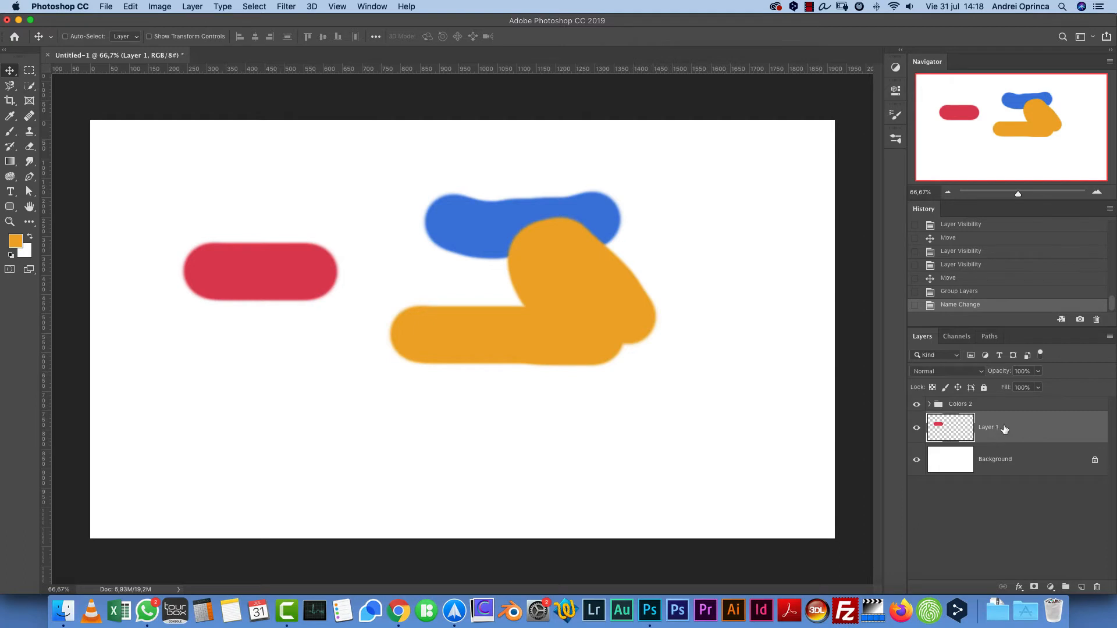
{"action": "left_click", "coordinate": [462, 219], "text": "super"}
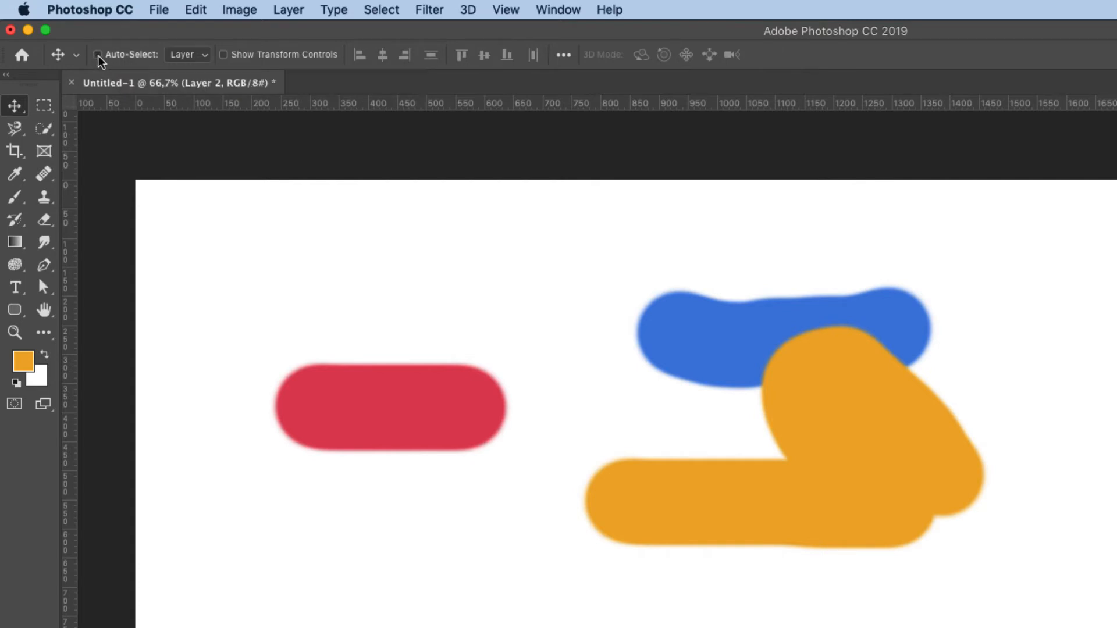
{"action": "left_click", "coordinate": [125, 54]}
{"action": "key", "text": "super"}
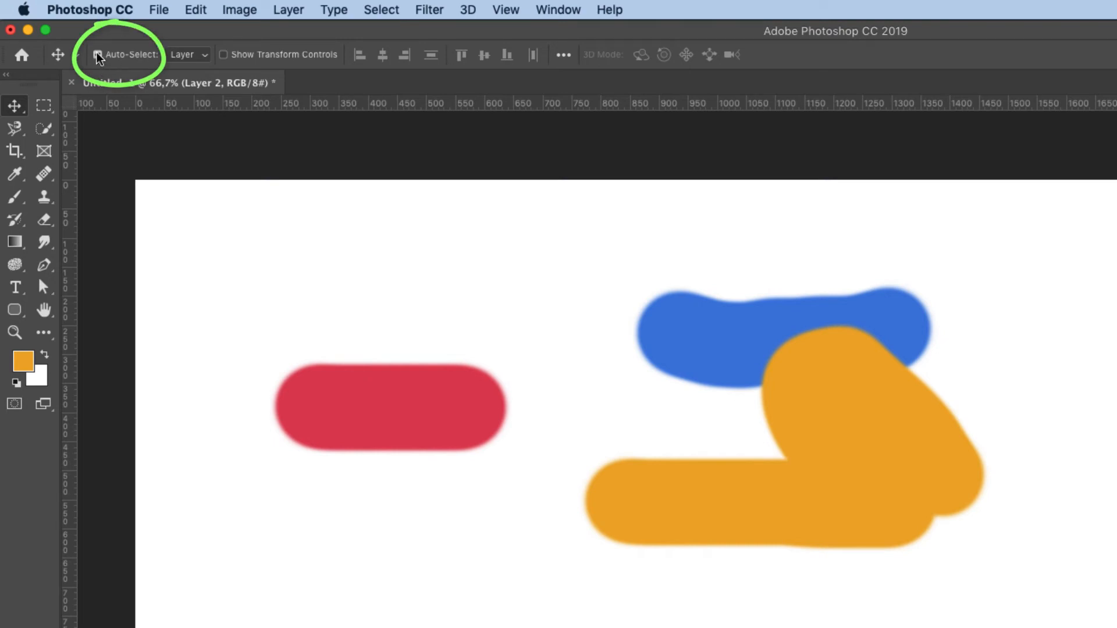
{"action": "left_click", "coordinate": [104, 56]}
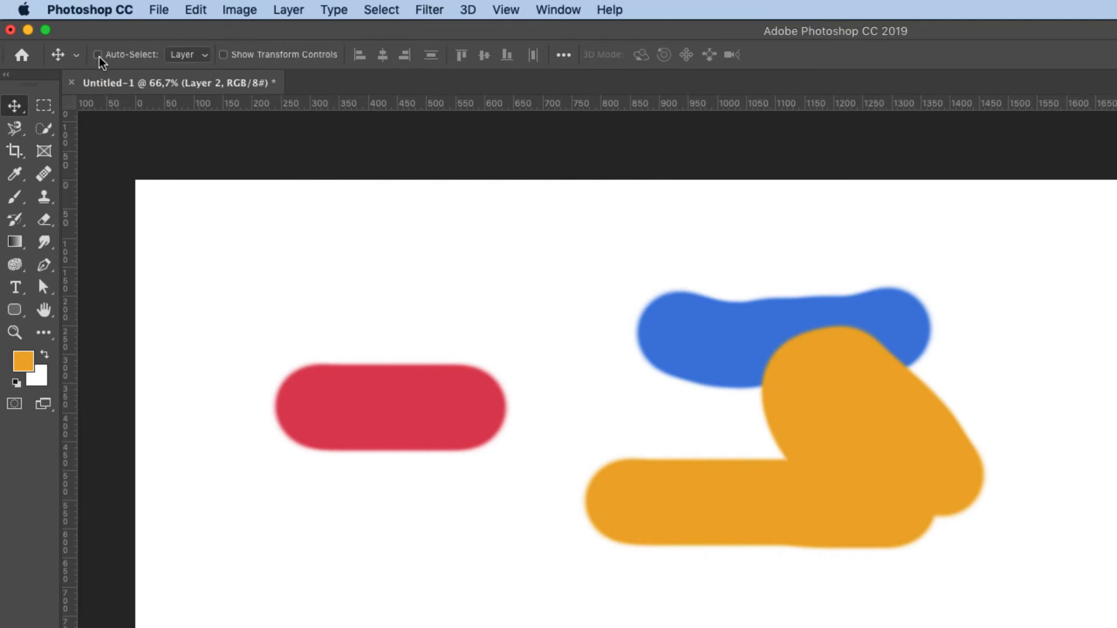
{"action": "left_click", "coordinate": [97, 54]}
{"action": "left_click", "coordinate": [859, 472]}
{"action": "left_click", "coordinate": [476, 427]}
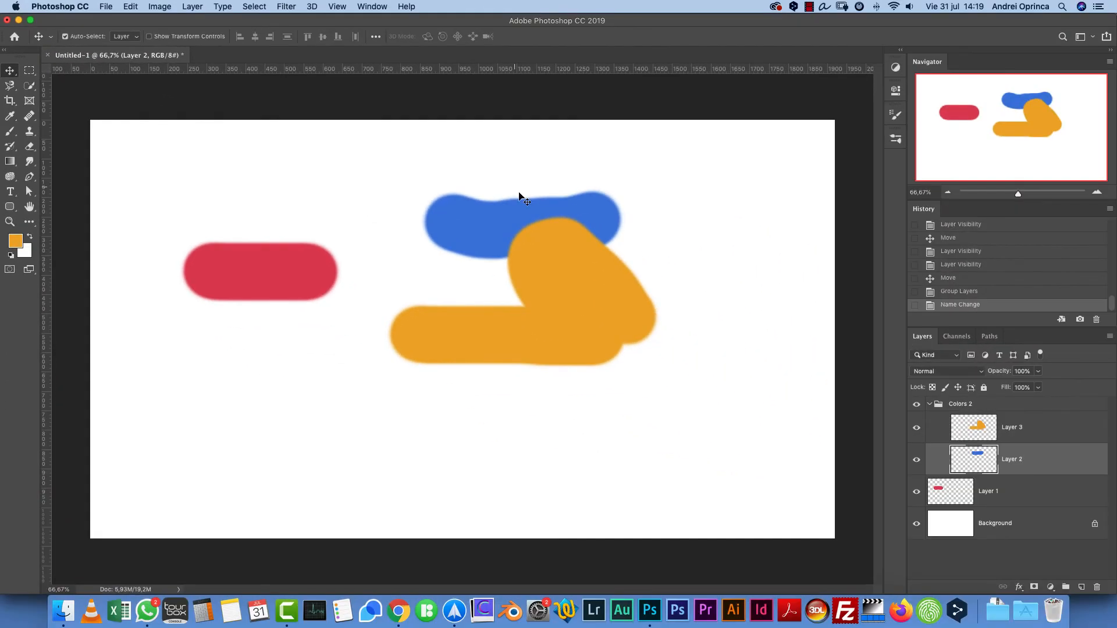
{"action": "left_click", "coordinate": [698, 352]}
- Try moving the blue stroke on Layer 2 twice, undoing each move
{"action": "left_click_drag", "start_coordinate": [466, 232], "coordinate": [364, 265]}
{"action": "key", "text": "super+z"}
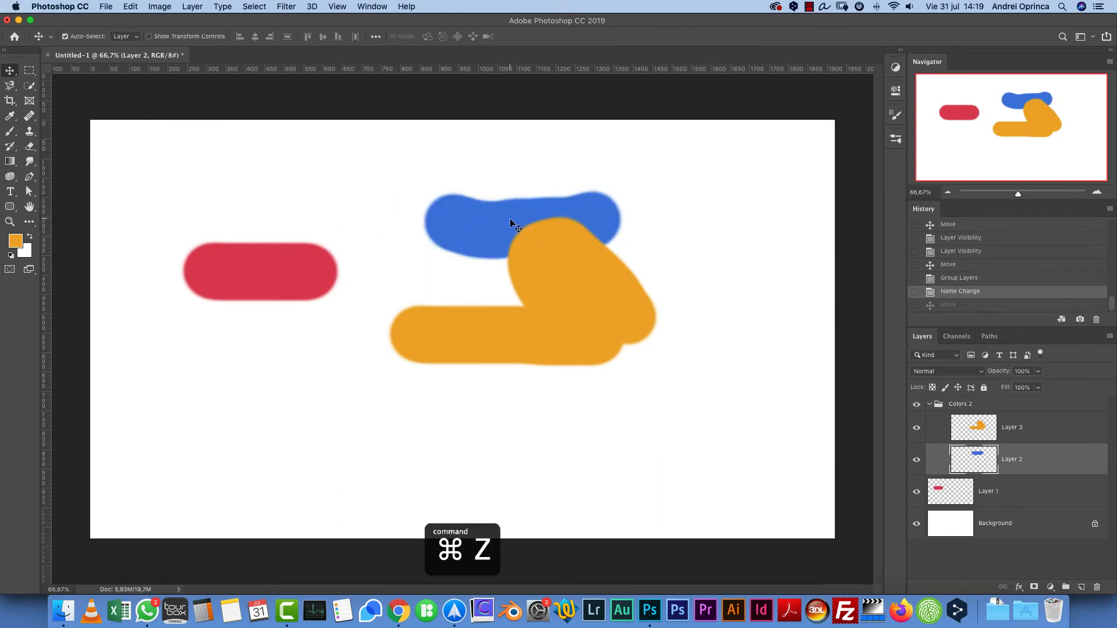
{"action": "left_click_drag", "start_coordinate": [511, 220], "coordinate": [466, 216]}
{"action": "key", "text": "super+z"}
- Turn off Auto-Select for the Move tool and check its Layer/Group mode, keeping Layer
{"action": "left_click", "coordinate": [66, 36]}
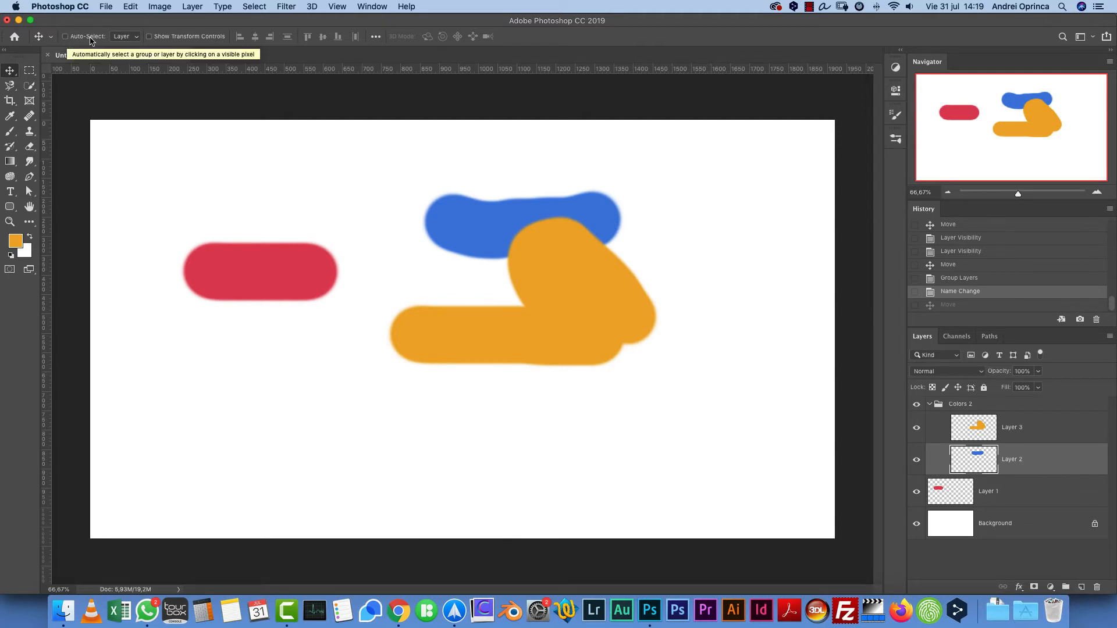
{"action": "left_click", "coordinate": [135, 38]}
{"action": "left_click", "coordinate": [135, 36]}
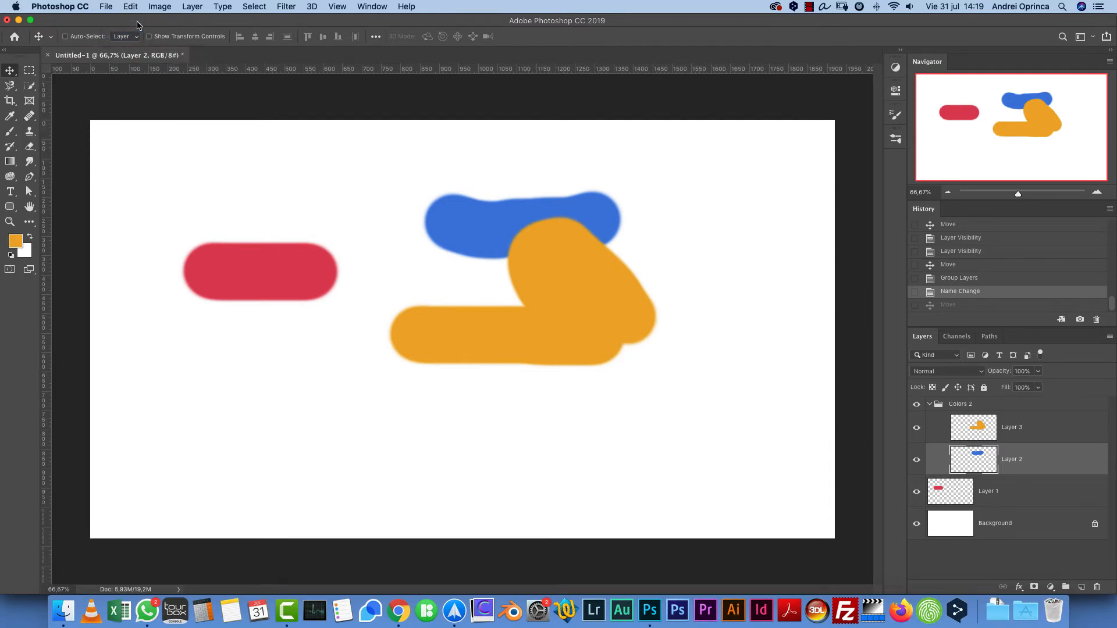
{"action": "left_click", "coordinate": [127, 36]}
{"action": "left_click", "coordinate": [128, 37]}
{"action": "left_click", "coordinate": [123, 36]}
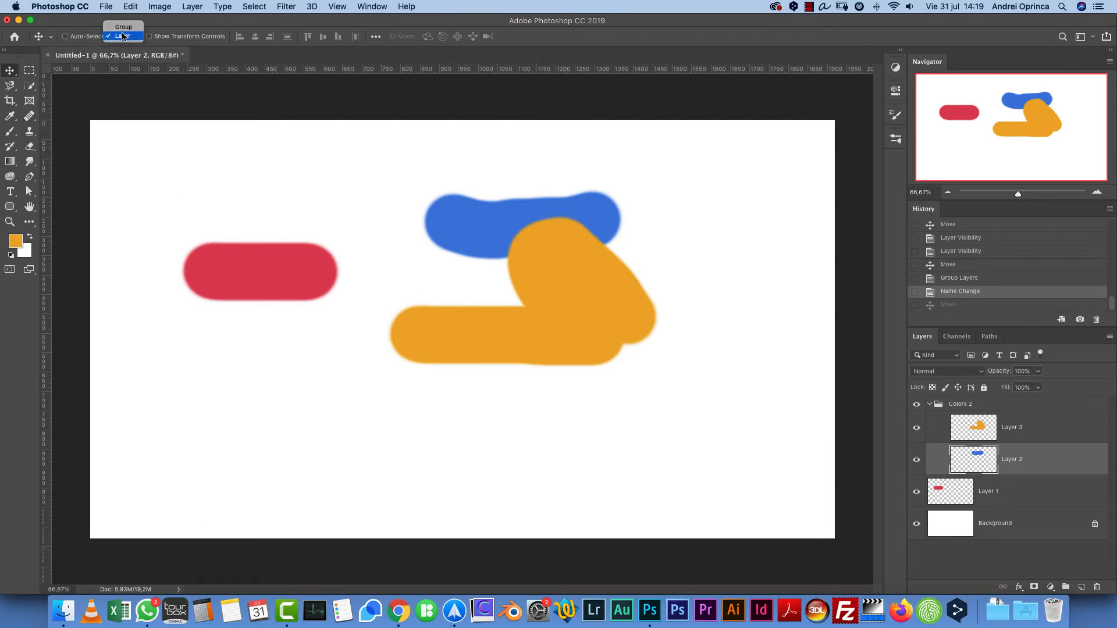
{"action": "left_click", "coordinate": [127, 37]}
- Collapse Colors 2, select Layer 1, then temporarily auto-select Layer 2 by picking the blue stroke on the canvas
{"action": "left_click", "coordinate": [930, 404]}
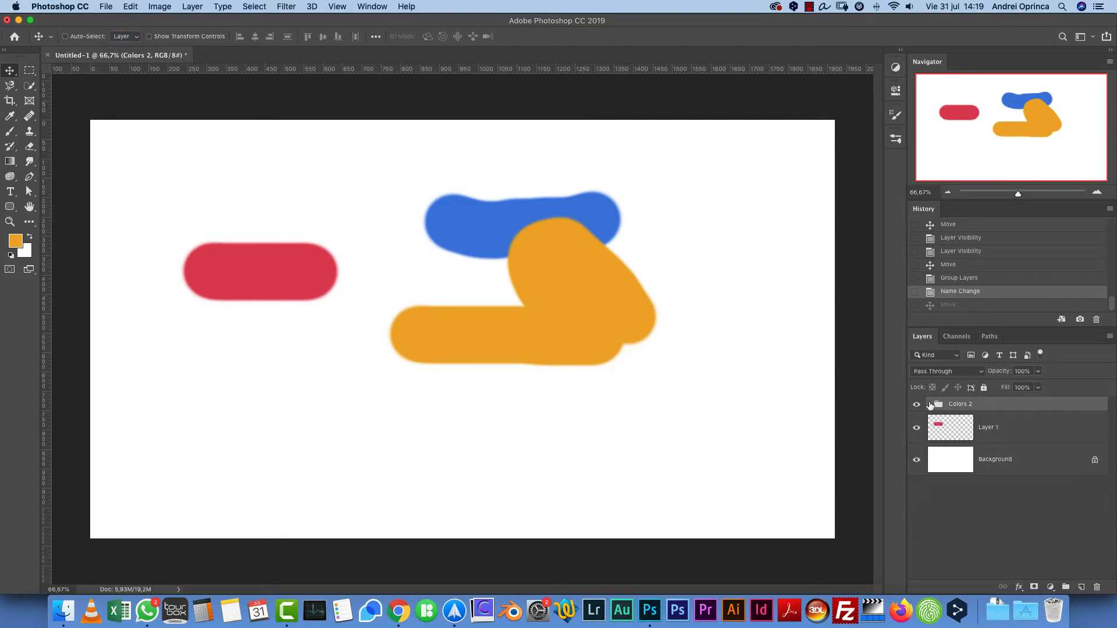
{"action": "left_click", "coordinate": [1043, 432]}
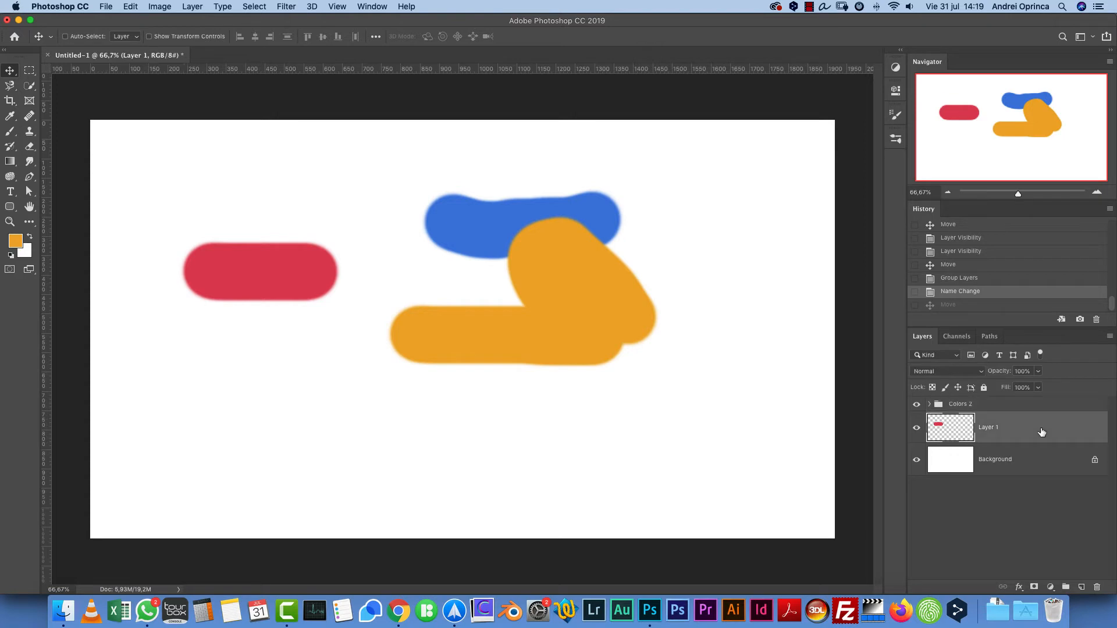
{"action": "key", "text": "super"}
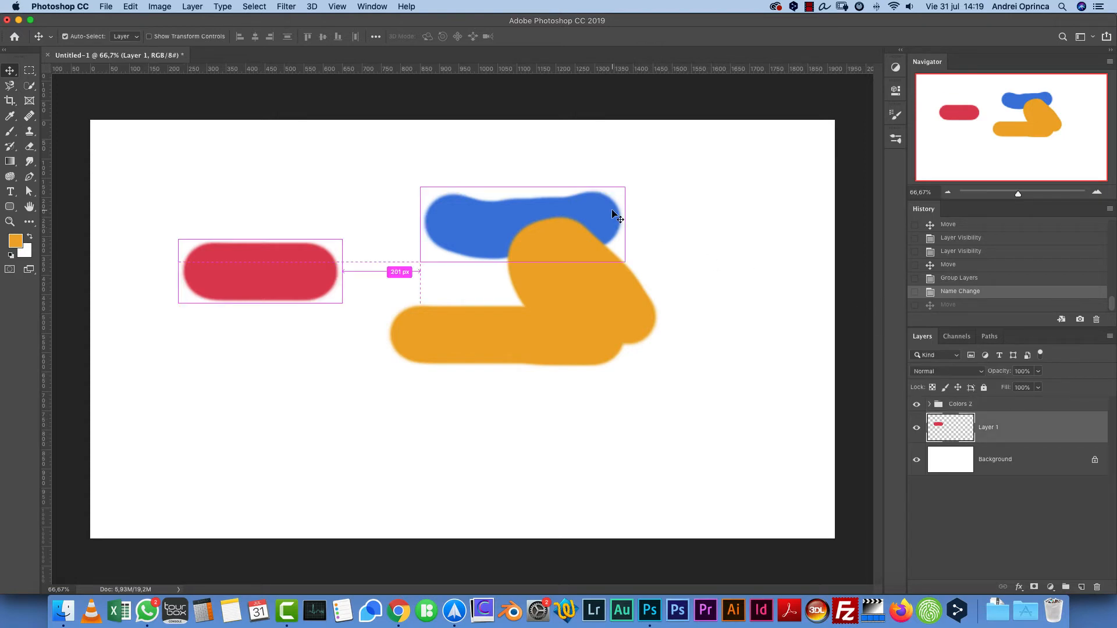
{"action": "left_click", "coordinate": [613, 214], "text": "super"}
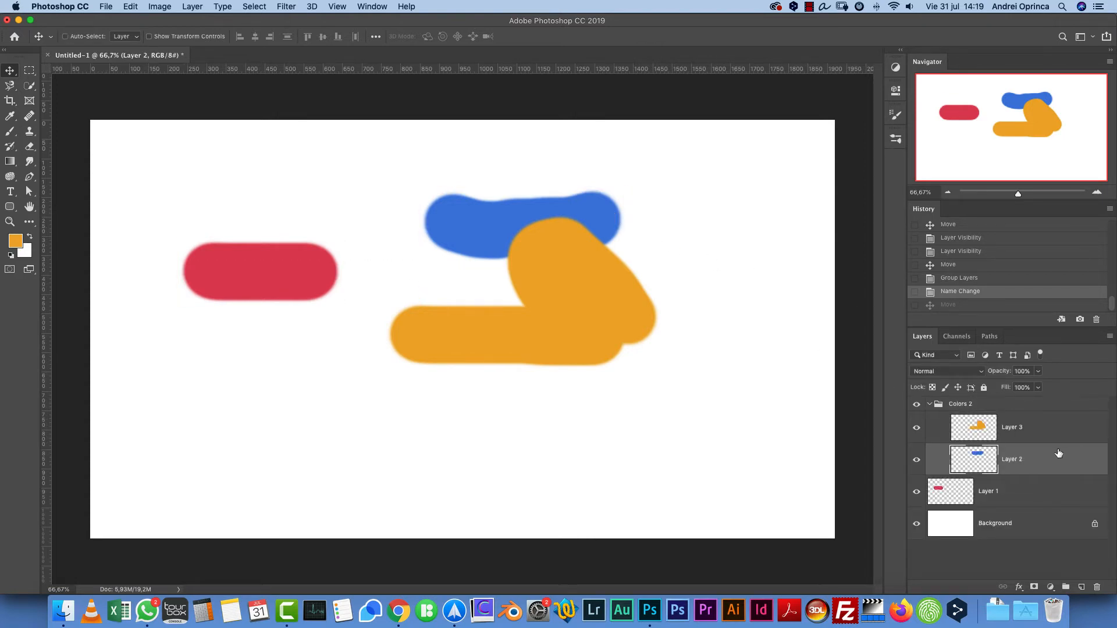
- Set the auto-select mode to Group and temporarily pick the blue stroke to select its whole group
{"action": "left_click", "coordinate": [930, 406]}
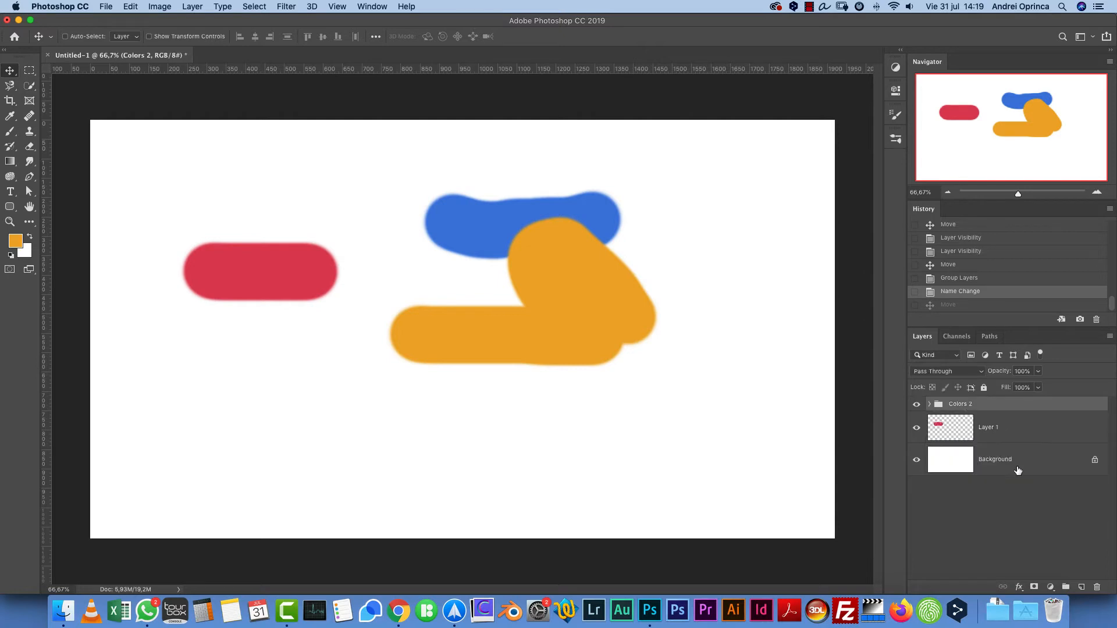
{"action": "left_click", "coordinate": [1029, 431]}
{"action": "left_click", "coordinate": [125, 37]}
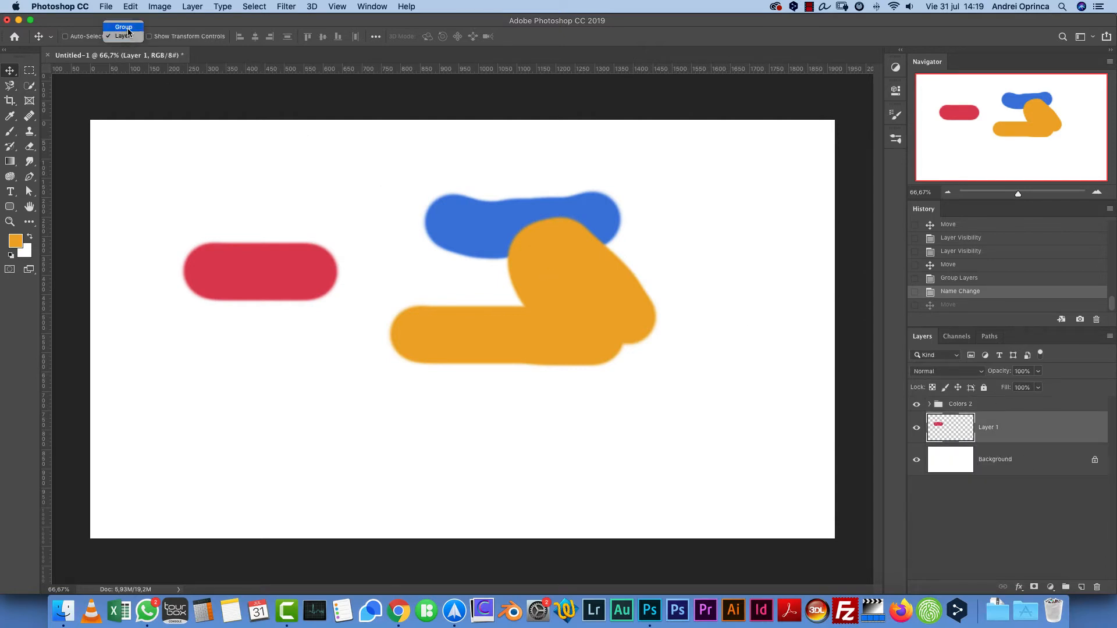
{"action": "left_click", "coordinate": [122, 26]}
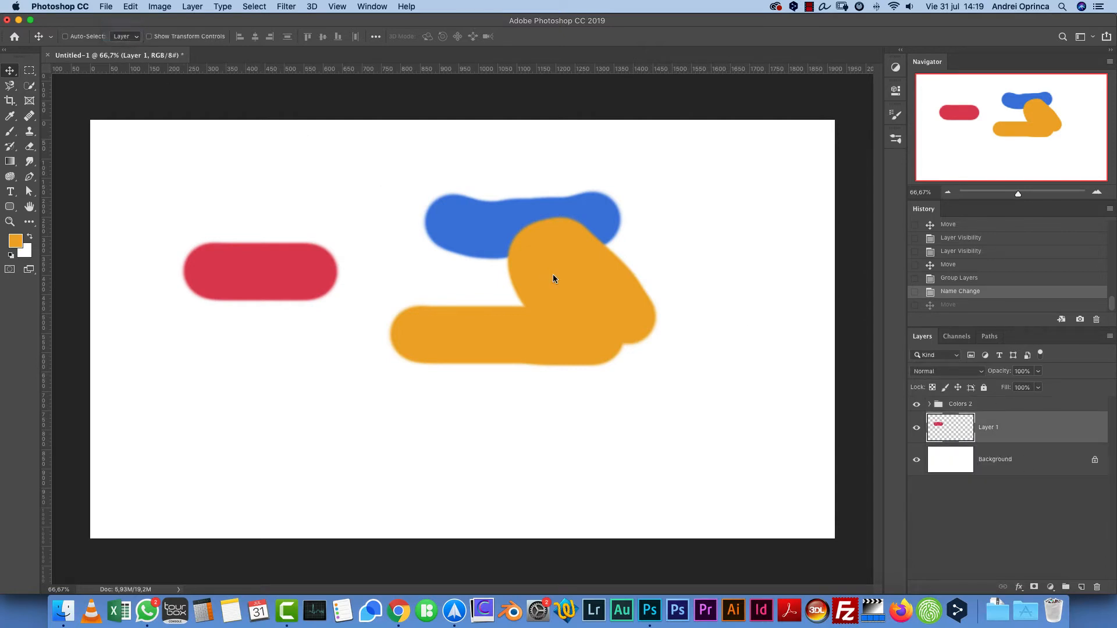
{"action": "key", "text": "super"}
{"action": "left_click", "coordinate": [471, 226], "text": "super"}
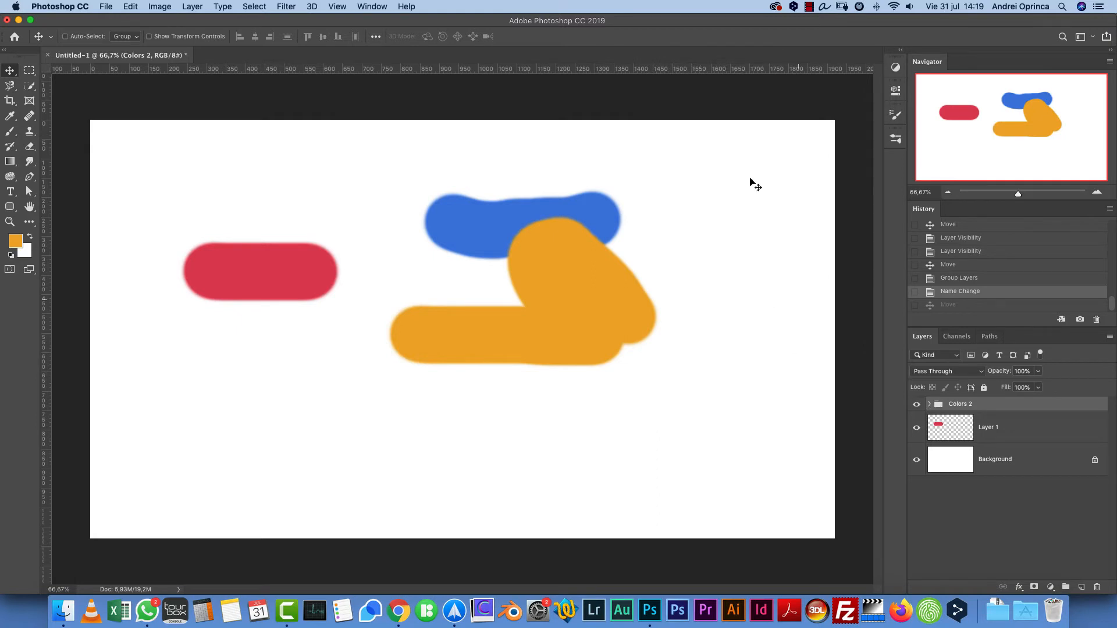
- Create new layers and group them into two new layer groups
{"action": "left_click", "coordinate": [1081, 586]}
{"action": "left_click", "coordinate": [1081, 587]}
{"action": "left_click", "coordinate": [1012, 434], "text": "shift"}
{"action": "key", "text": "super+g"}
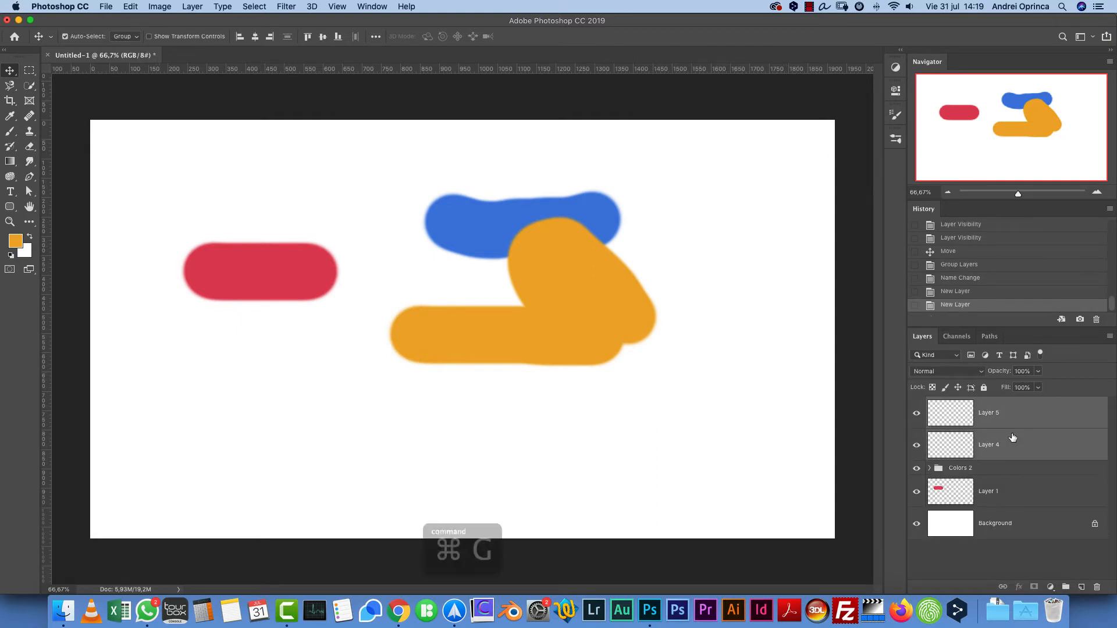
{"action": "left_click", "coordinate": [1082, 586]}
{"action": "key", "text": "super+g"}
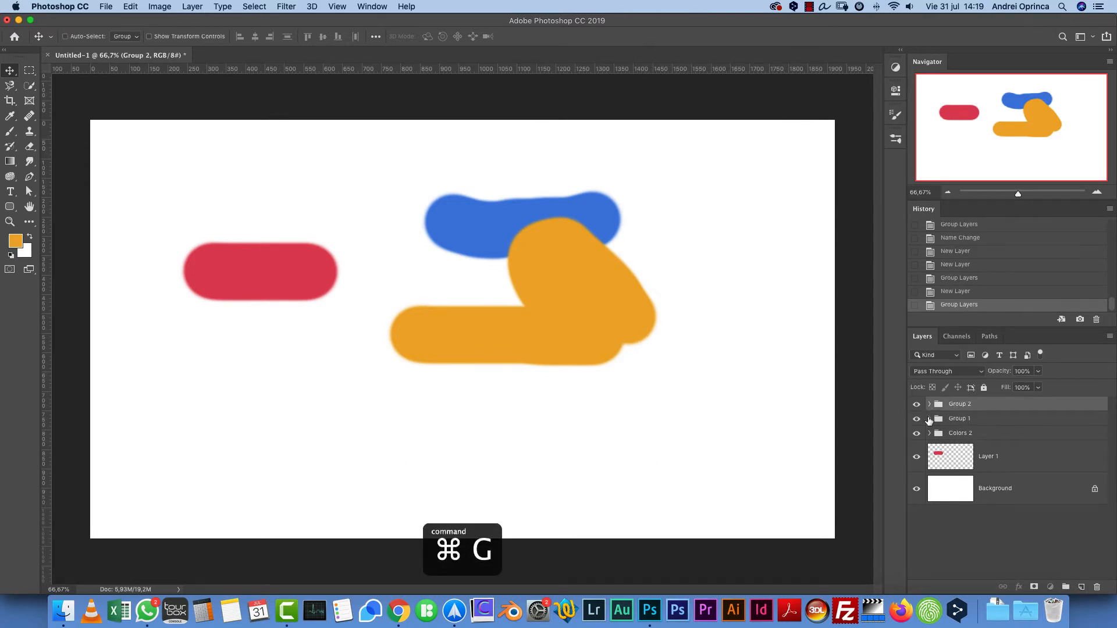
- Expand and collapse Group 1, select Layer 1, and temporarily auto-select the Colors 2 group from the blue stroke
{"action": "left_click", "coordinate": [930, 418]}
{"action": "left_click", "coordinate": [930, 418]}
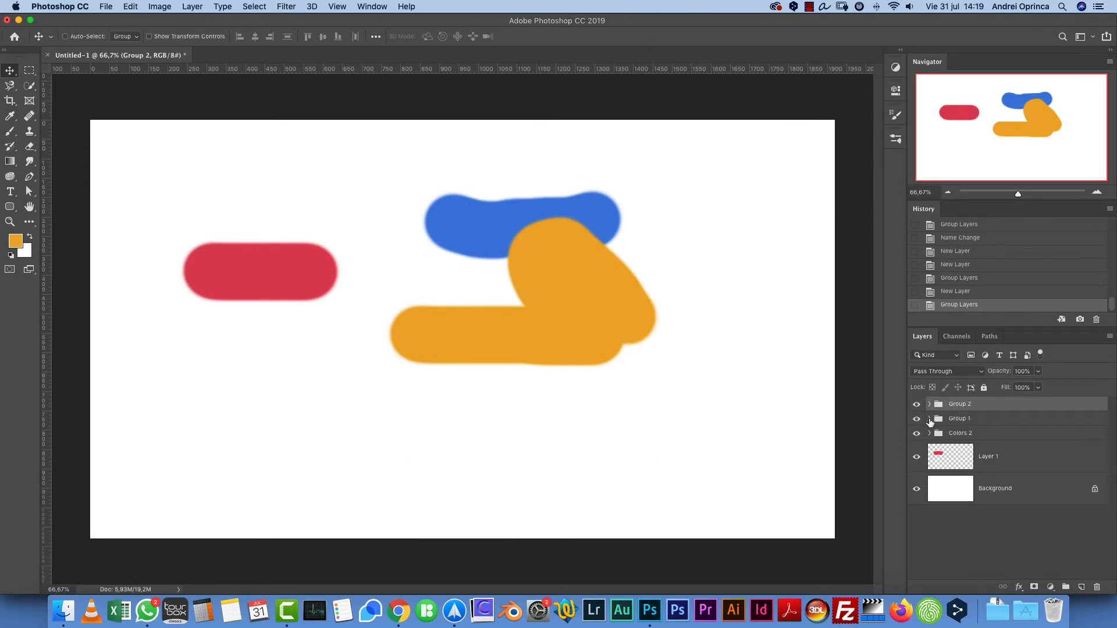
{"action": "left_click", "coordinate": [929, 419]}
{"action": "left_click", "coordinate": [930, 419]}
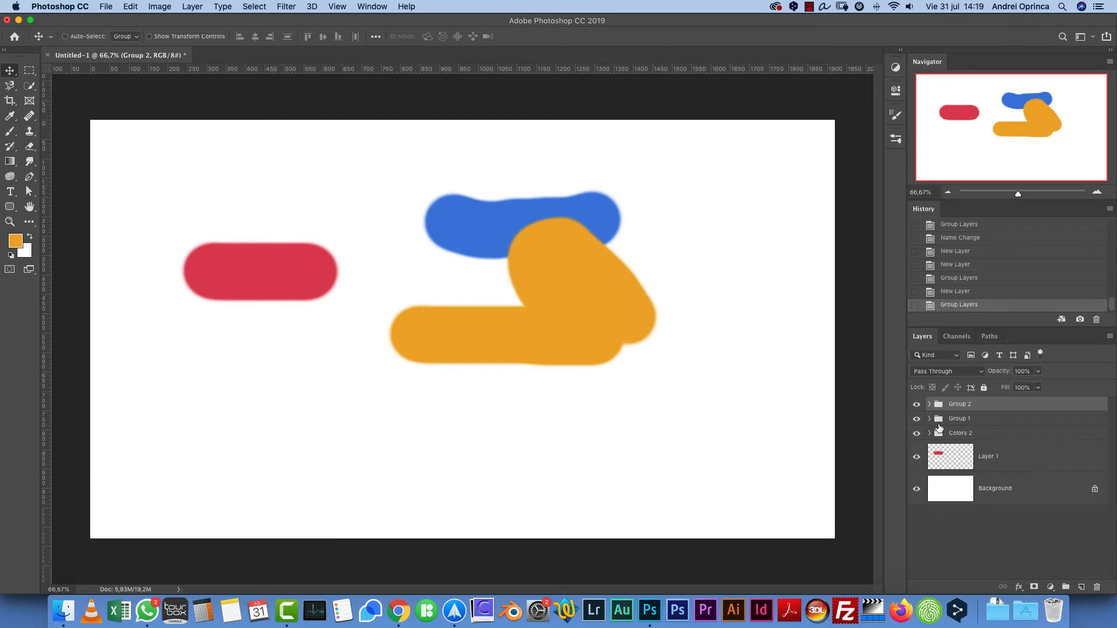
{"action": "left_click", "coordinate": [1019, 460]}
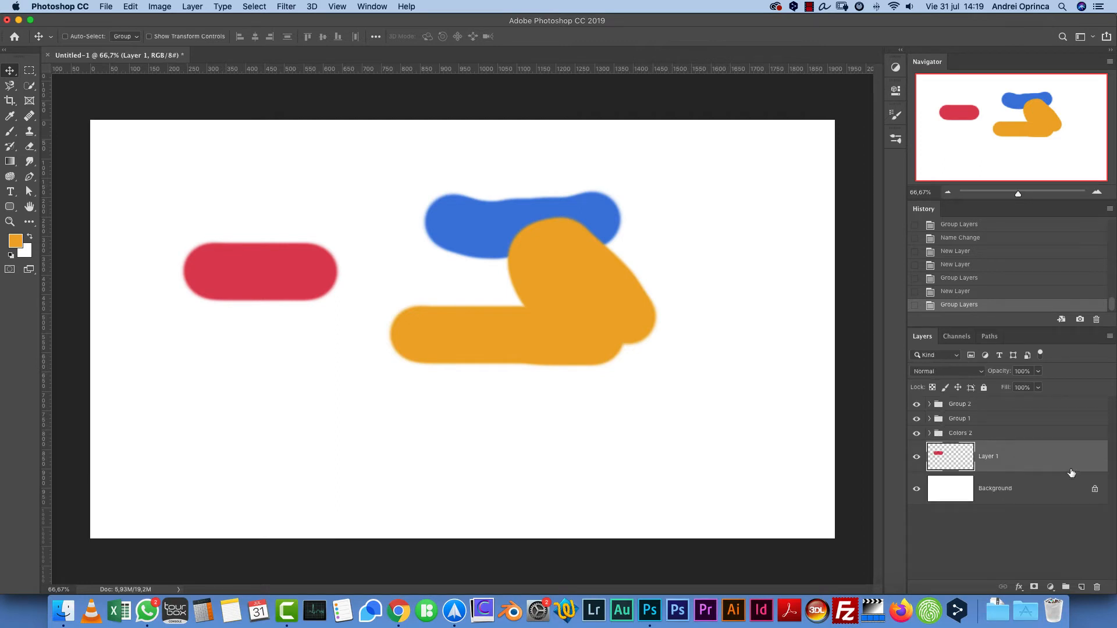
{"action": "left_click", "coordinate": [610, 204], "text": "super"}
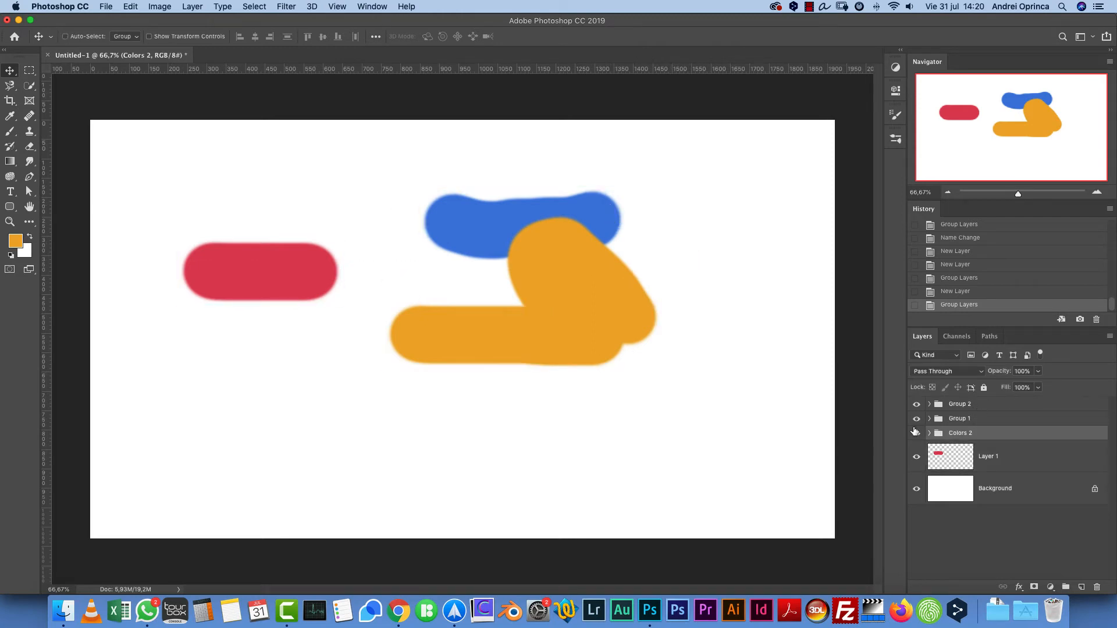
- Select Layer 5 in Group 1, set the foreground color to 4d9f86, and paint a green brush stroke
{"action": "left_click", "coordinate": [929, 419]}
{"action": "left_click", "coordinate": [1019, 440]}
{"action": "key", "text": "b"}
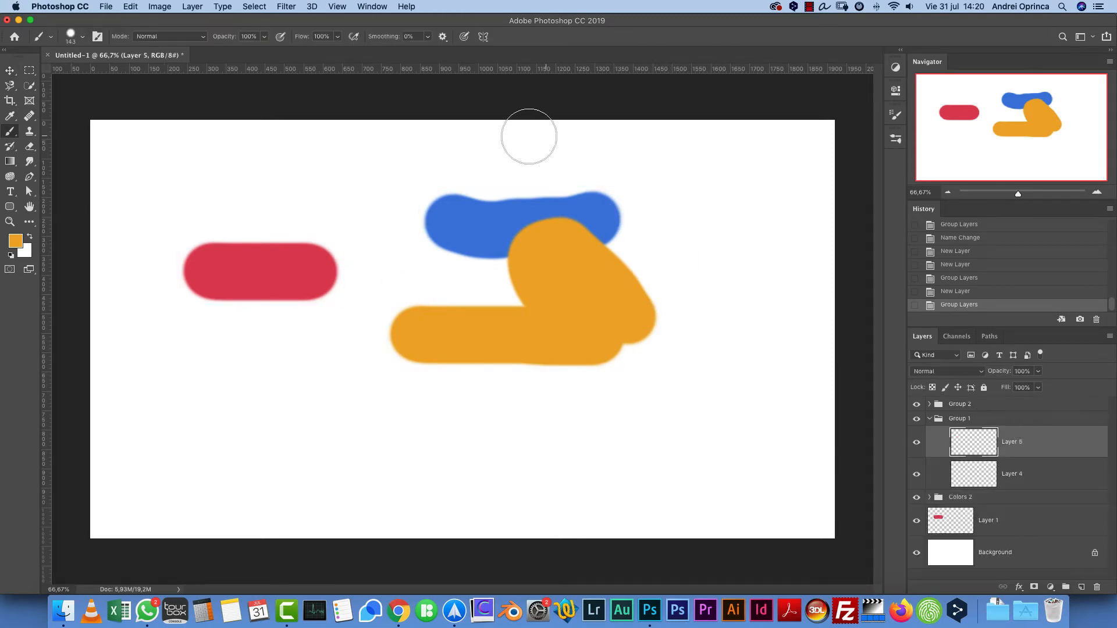
{"action": "left_click_drag", "start_coordinate": [325, 449], "coordinate": [506, 446]}
{"action": "key", "text": "super+z"}
{"action": "key", "text": "n"}
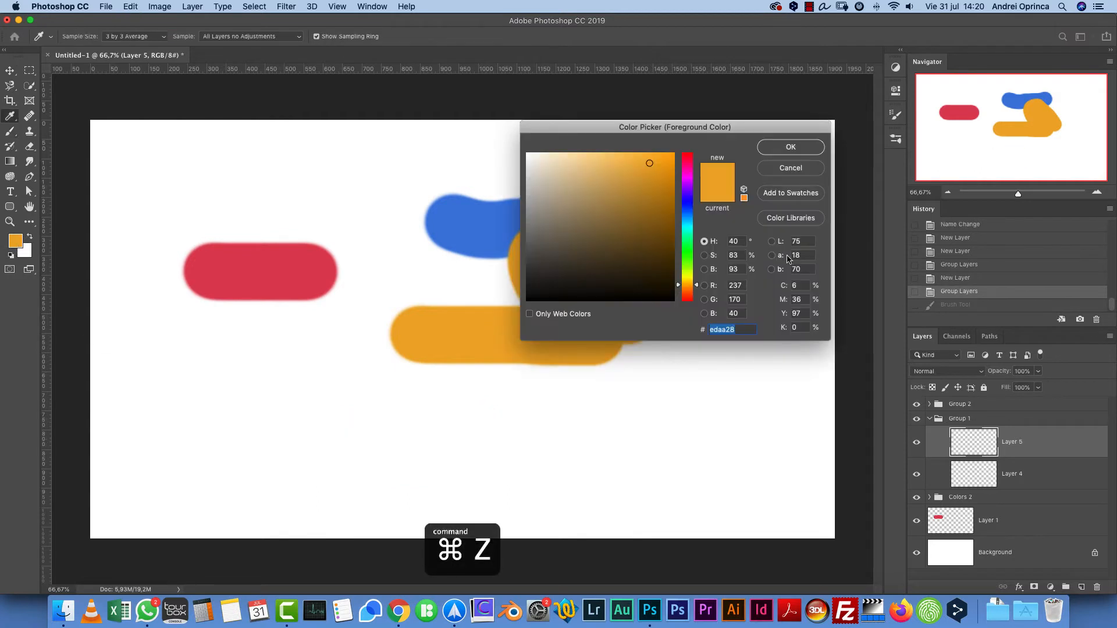
{"action": "left_click", "coordinate": [687, 234]}
{"action": "left_click", "coordinate": [603, 209]}
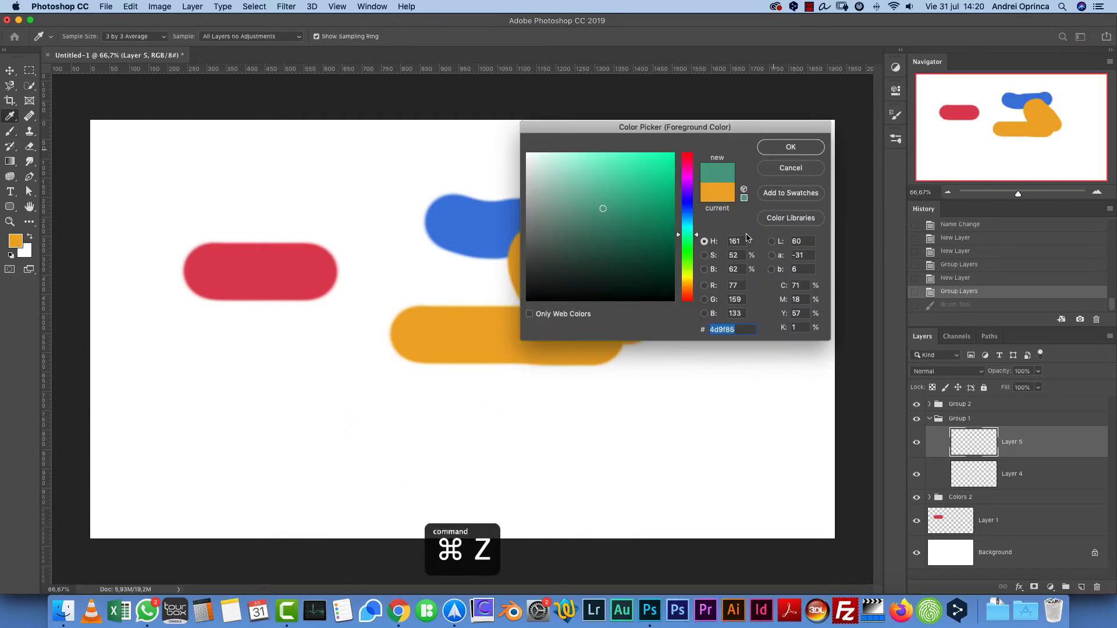
{"action": "key", "text": "Return"}
{"action": "mouse_move", "coordinate": [631, 349]}
{"action": "left_mouse_down"}
{"action": "mouse_move", "coordinate": [685, 299]}
{"action": "mouse_move", "coordinate": [680, 273]}
{"action": "left_mouse_up"}
- Switch the auto-select mode back to Layer and pick the green stroke to select Layer 5
{"action": "left_click", "coordinate": [930, 419]}
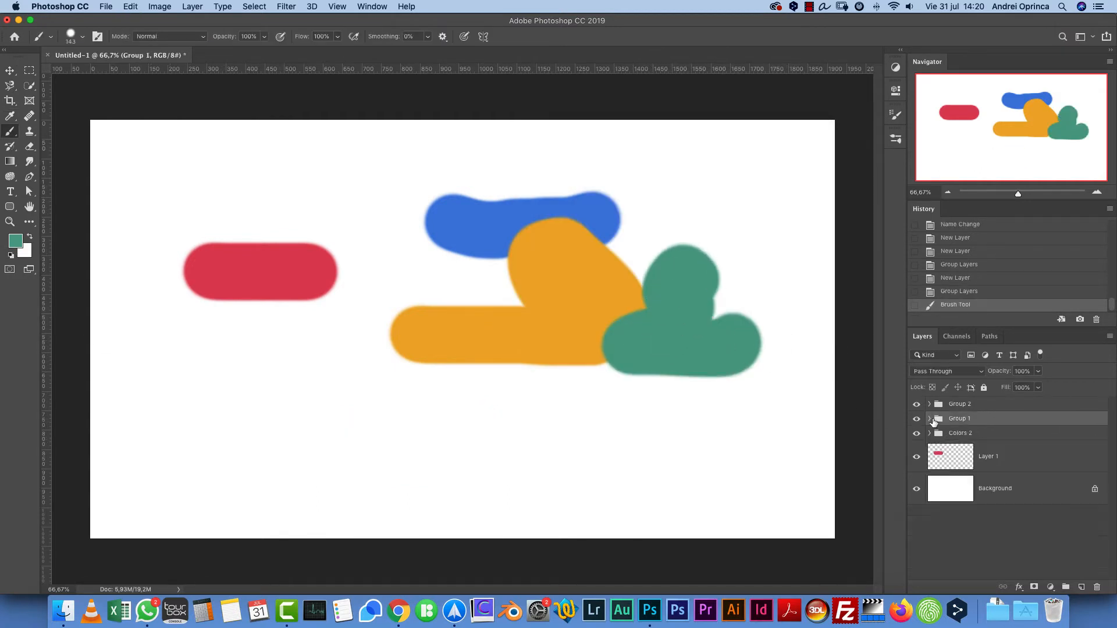
{"action": "left_click", "coordinate": [1017, 459]}
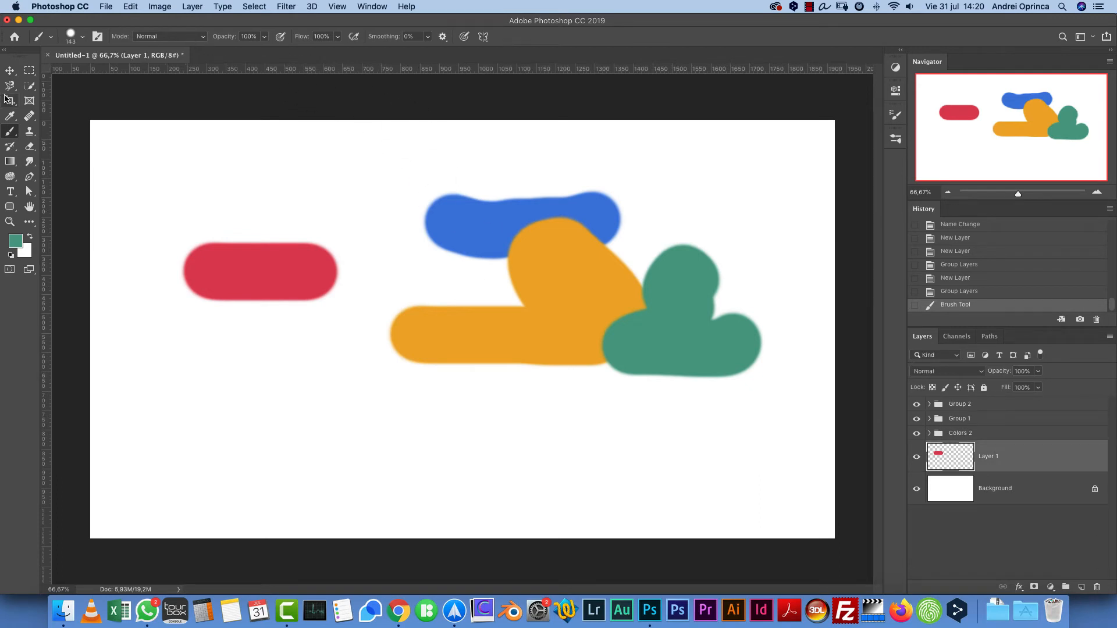
{"action": "left_click", "coordinate": [17, 70]}
{"action": "left_click", "coordinate": [143, 37]}
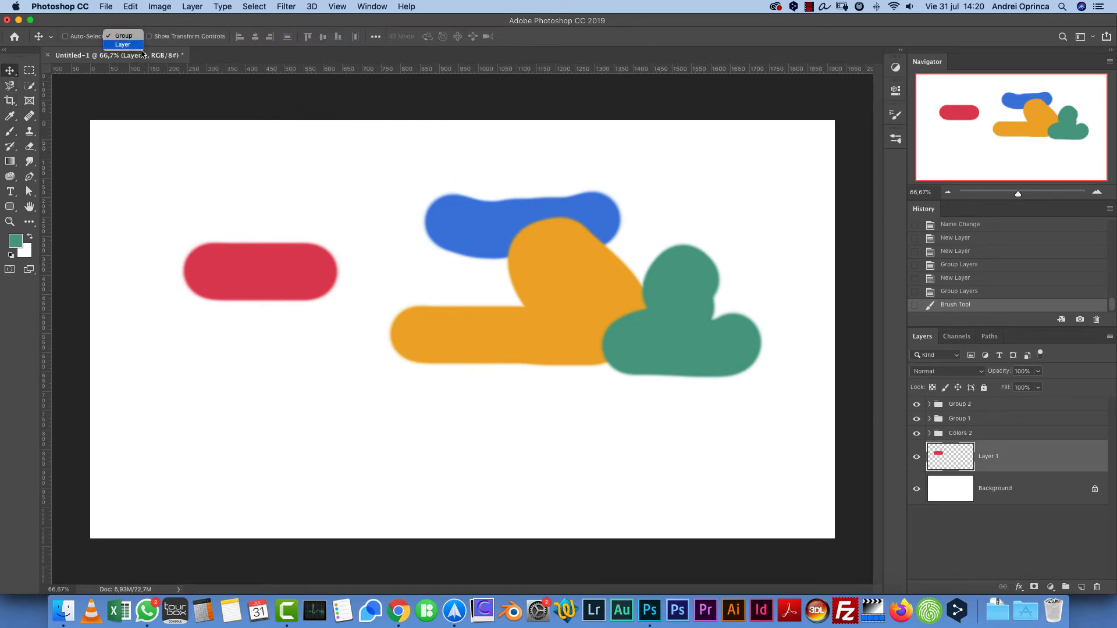
{"action": "left_click", "coordinate": [131, 47]}
{"action": "left_click", "coordinate": [707, 351], "text": "super"}
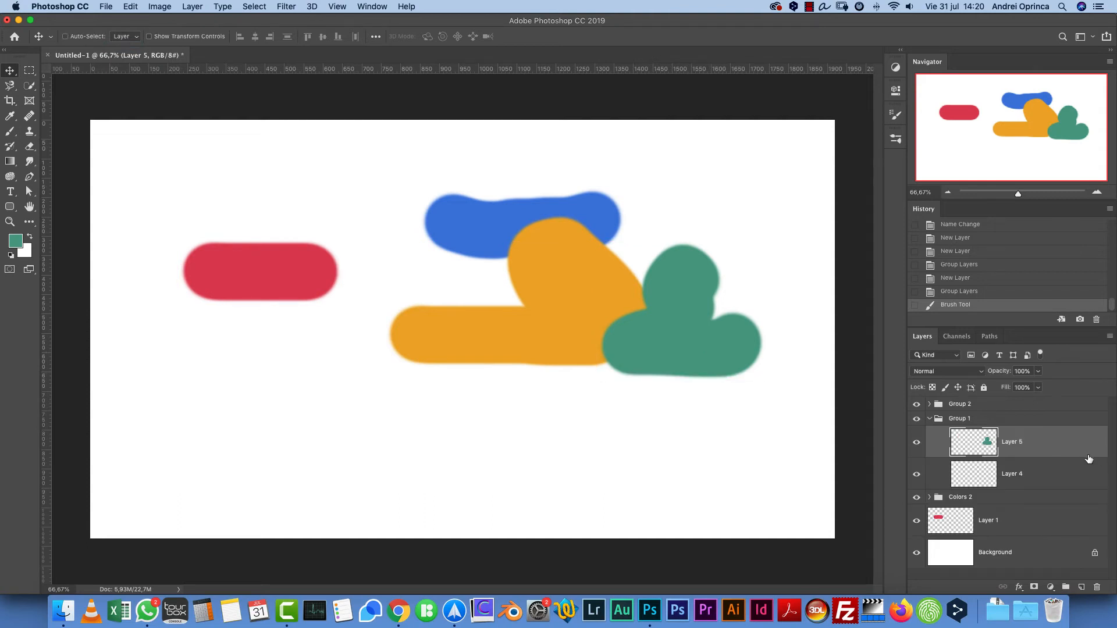
- Select all layers from Group 2 down to Layer 1 and delete them
{"action": "left_click", "coordinate": [1042, 513]}
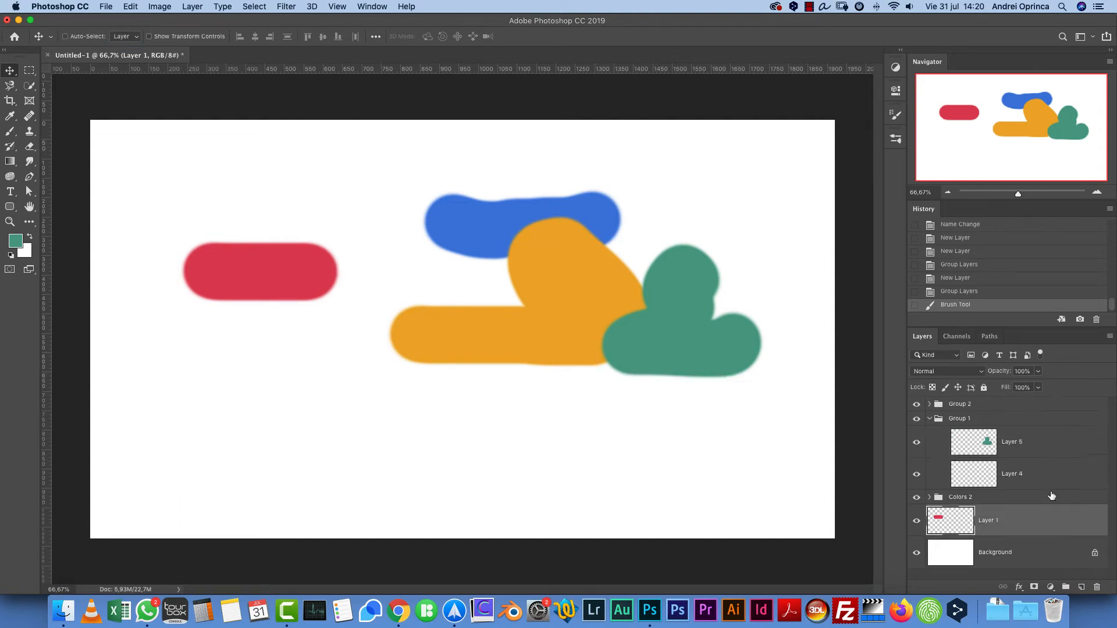
{"action": "left_click", "coordinate": [1053, 407], "text": "shift"}
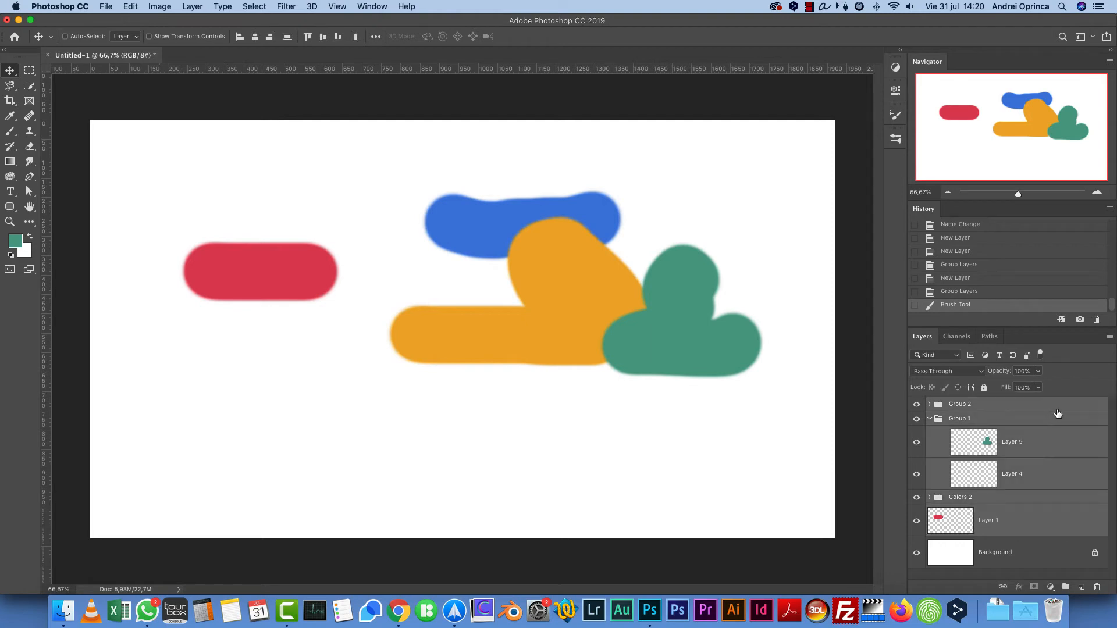
{"action": "key", "text": "Delete"}
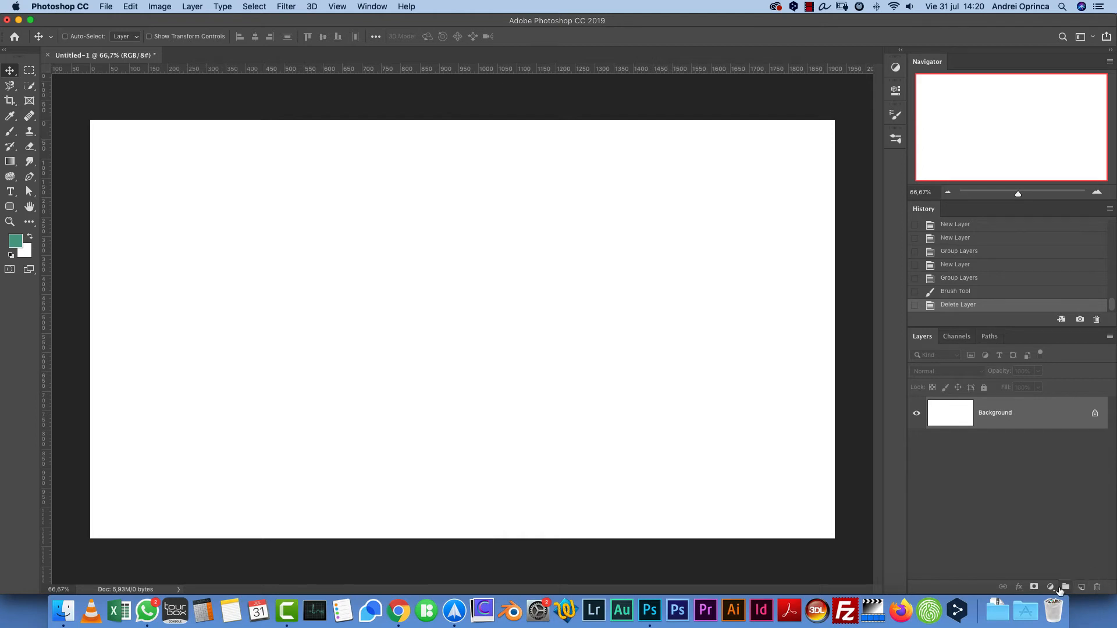
- Switch to the Horizontal Type Tool
{"action": "left_click", "coordinate": [1051, 587]}
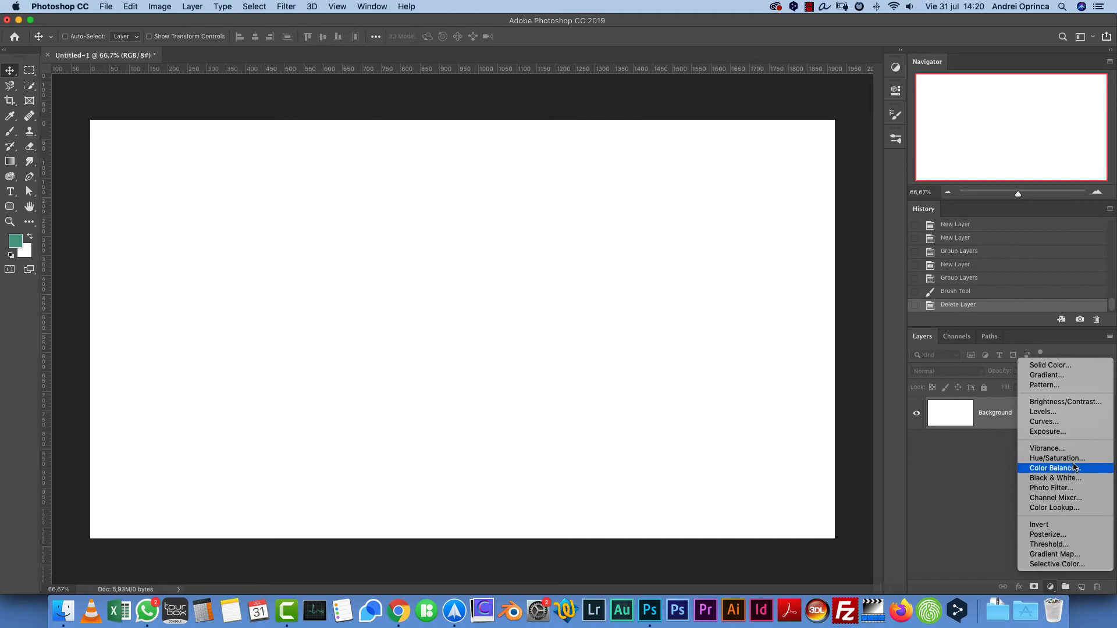
{"action": "left_click", "coordinate": [980, 417]}
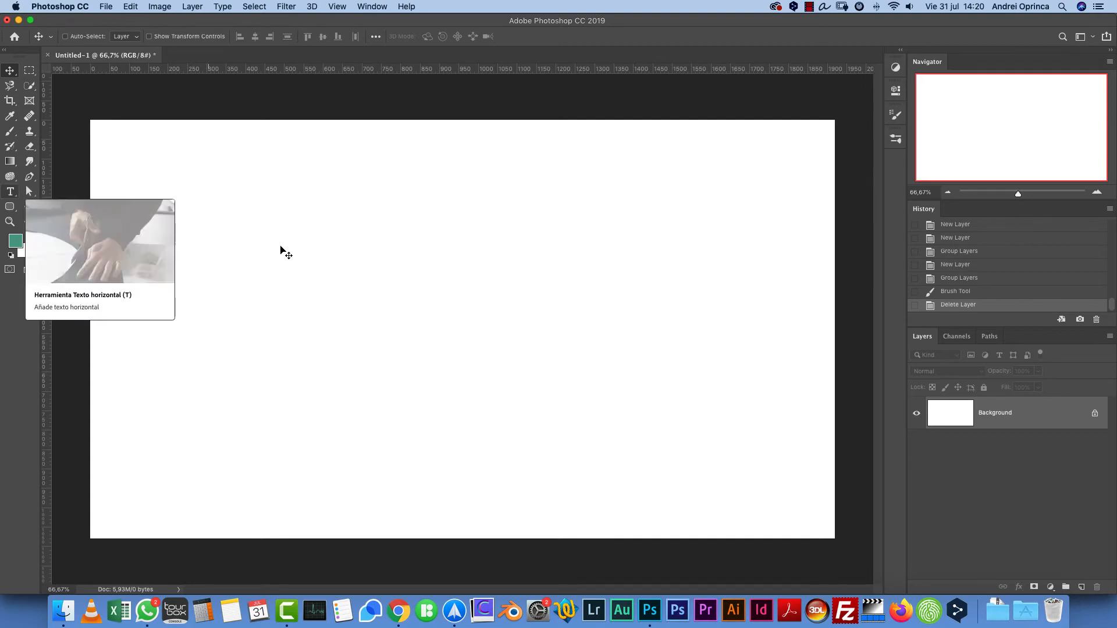
{"action": "key", "text": "t"}
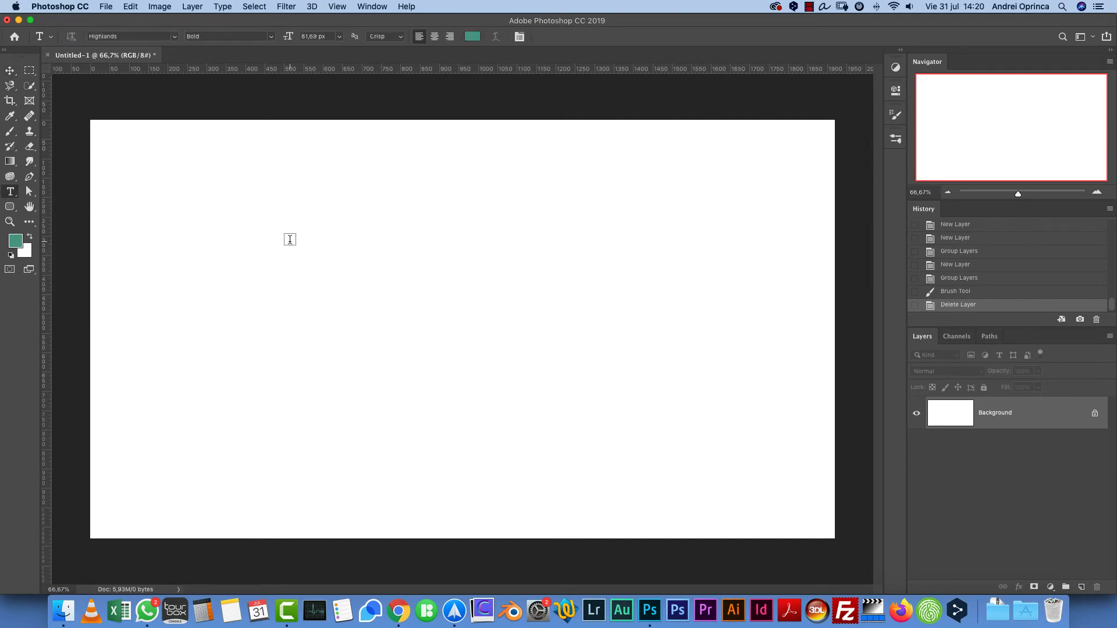
{"action": "left_click", "coordinate": [12, 192]}
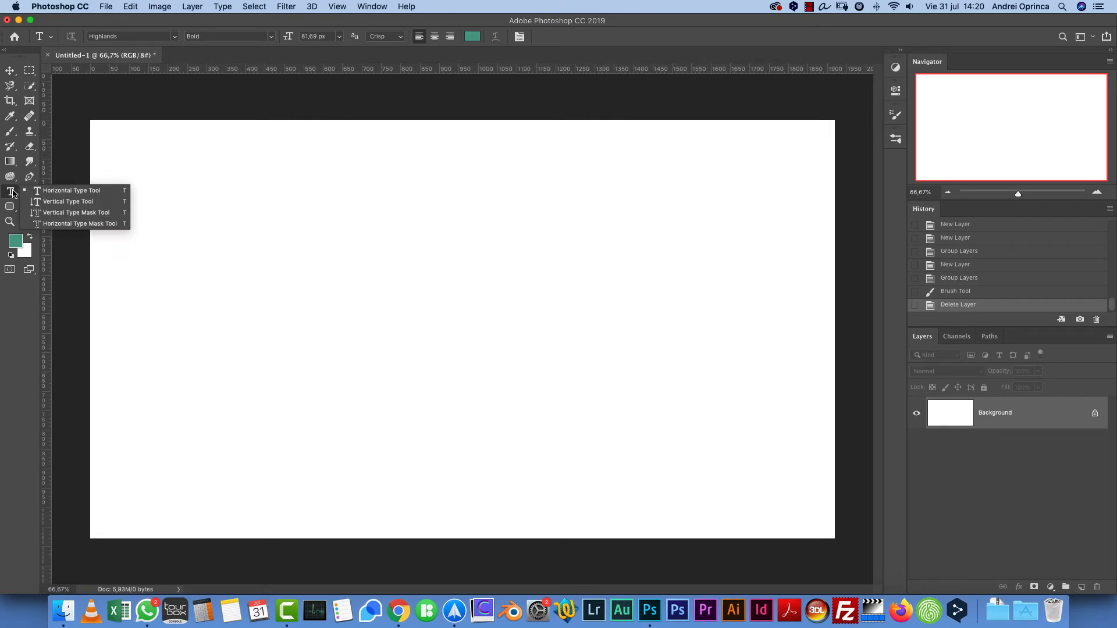
{"action": "left_click", "coordinate": [103, 191]}
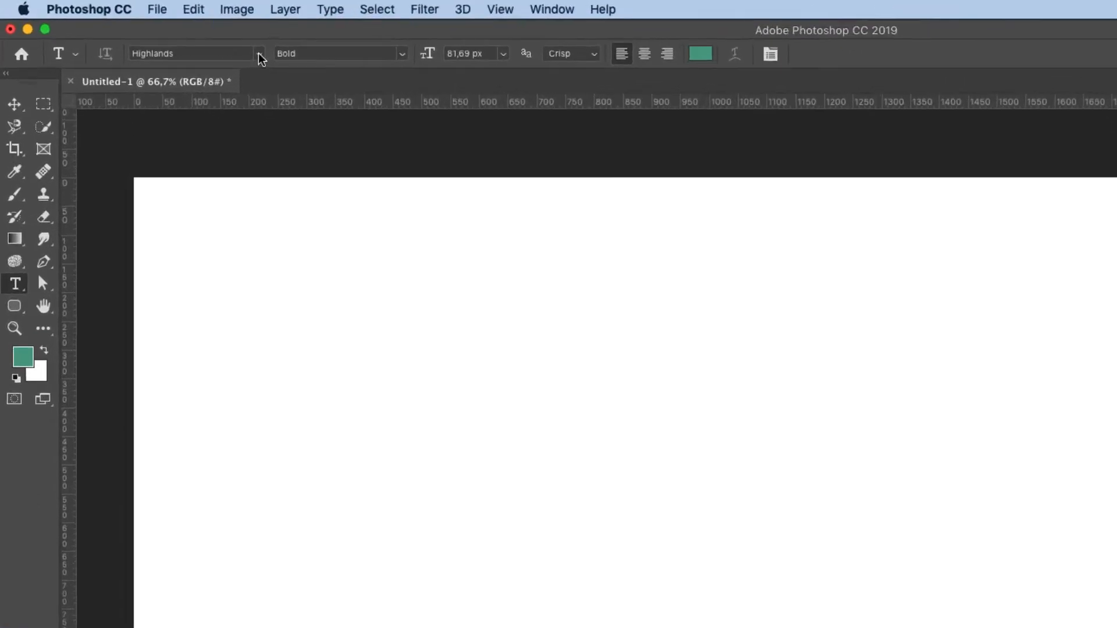
- Set the type font to Alien League Gradient
{"action": "left_click", "coordinate": [175, 37]}
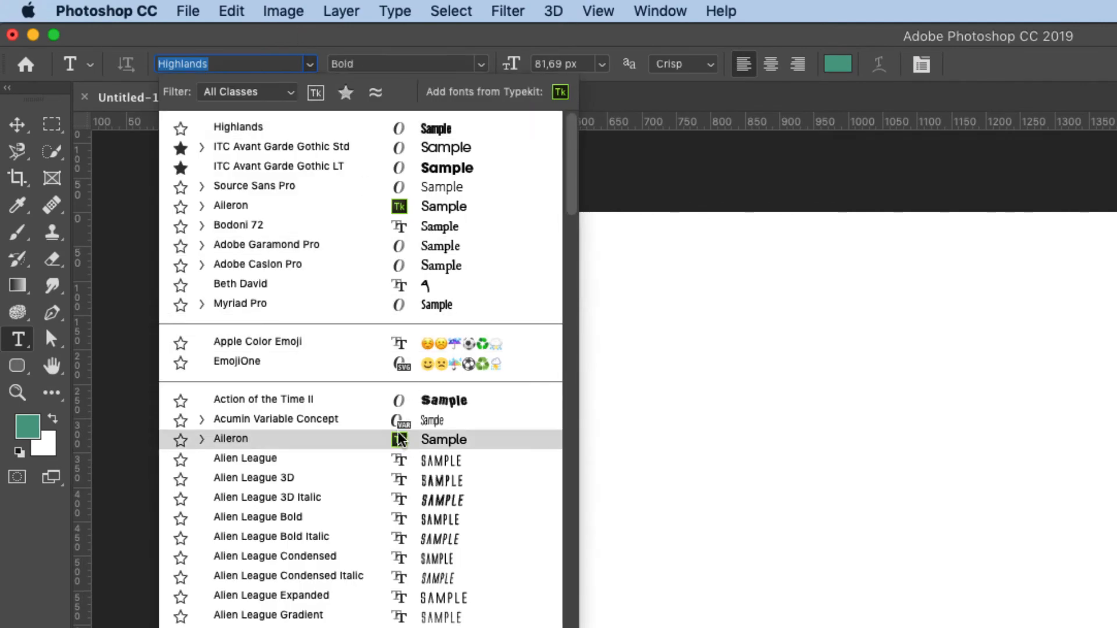
{"action": "scroll", "coordinate": [381, 378], "scroll_direction": "down", "scroll_amount": 8}
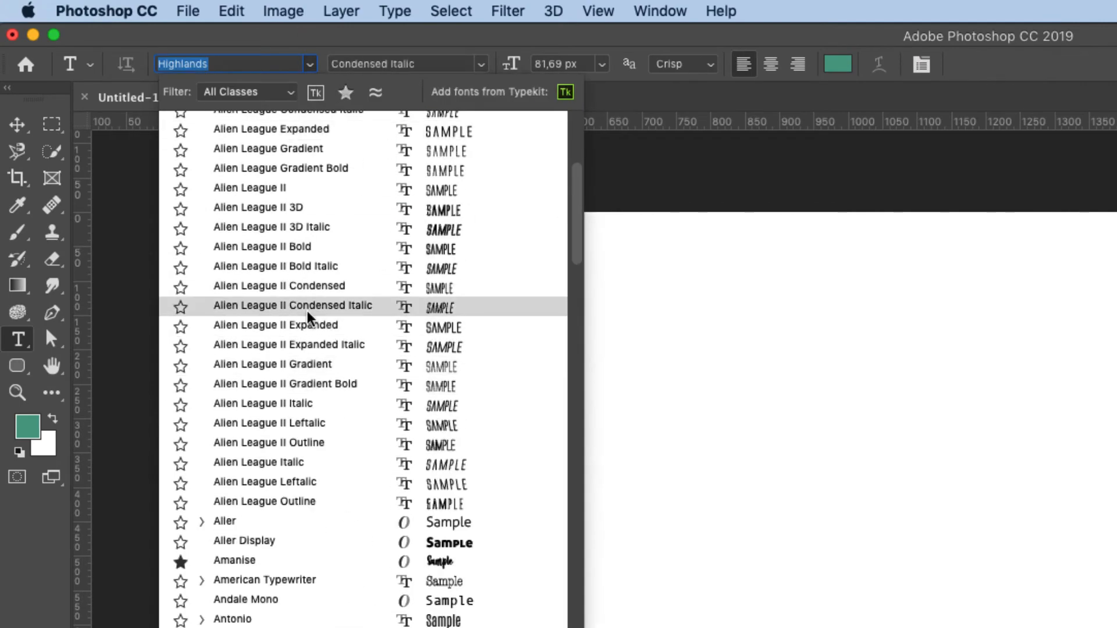
{"action": "left_click", "coordinate": [410, 34]}
{"action": "left_click", "coordinate": [483, 63]}
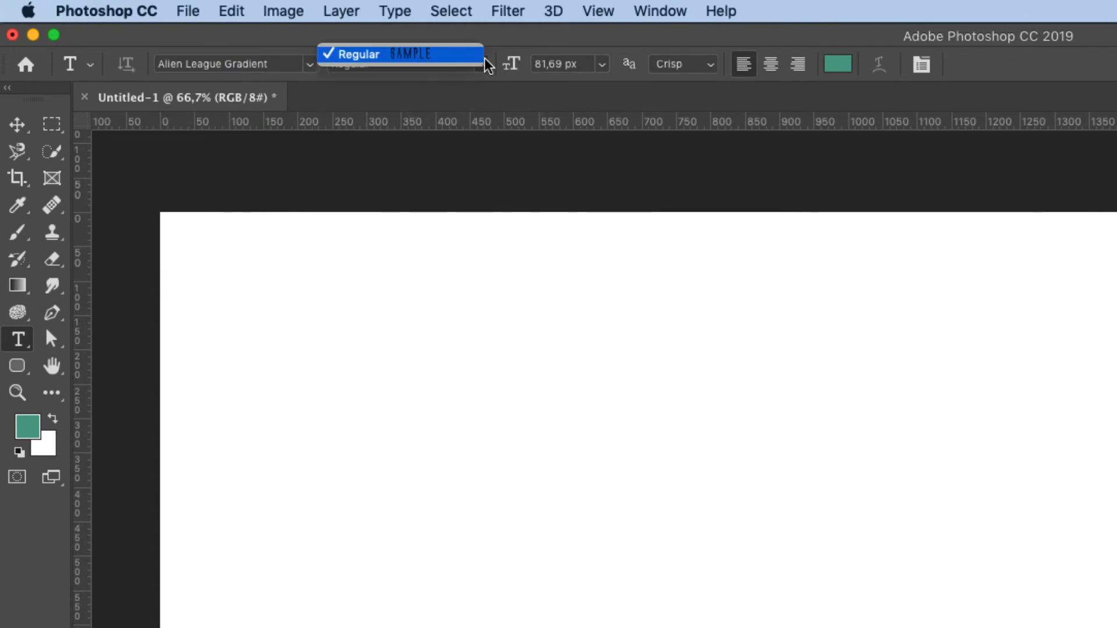
{"action": "left_click", "coordinate": [605, 74]}
{"action": "left_click", "coordinate": [603, 69]}
{"action": "left_click", "coordinate": [685, 42]}
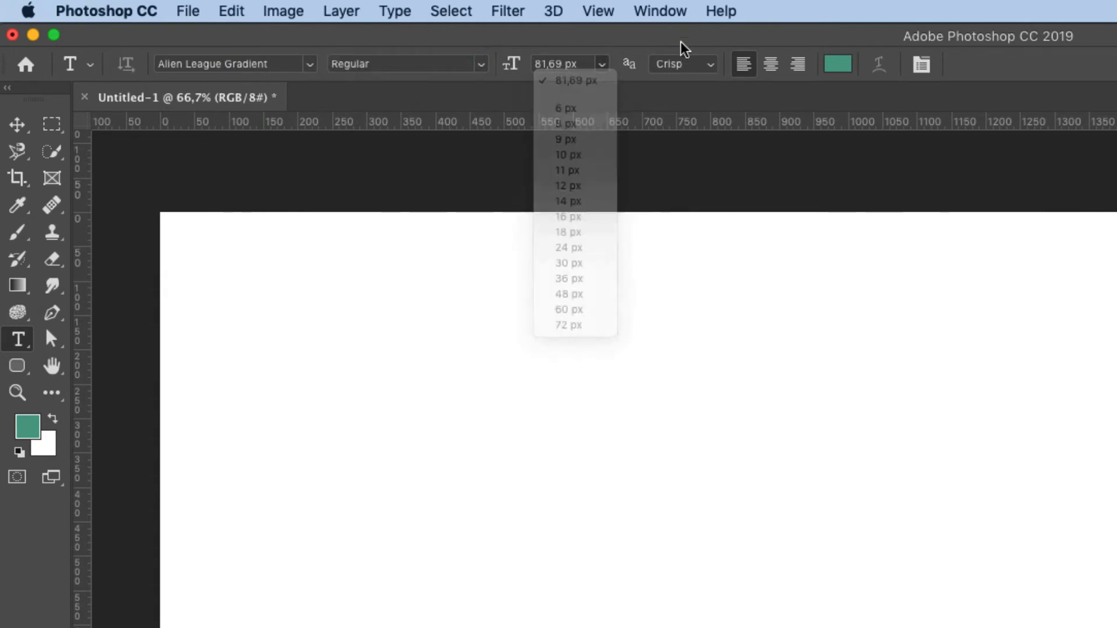
{"action": "left_click", "coordinate": [713, 65]}
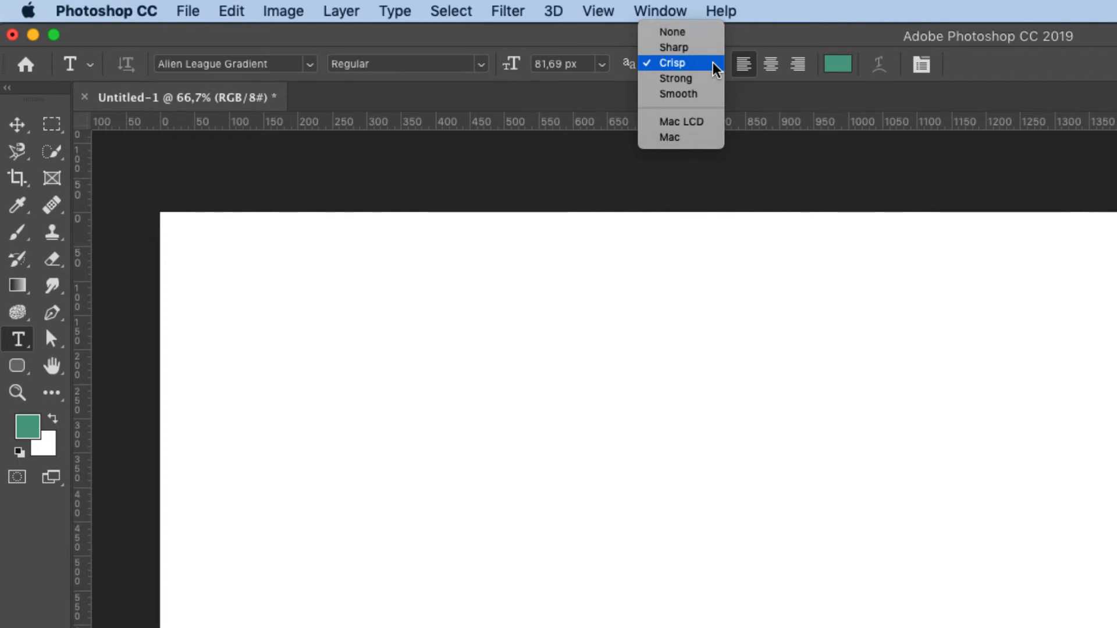
{"action": "left_click", "coordinate": [798, 36]}
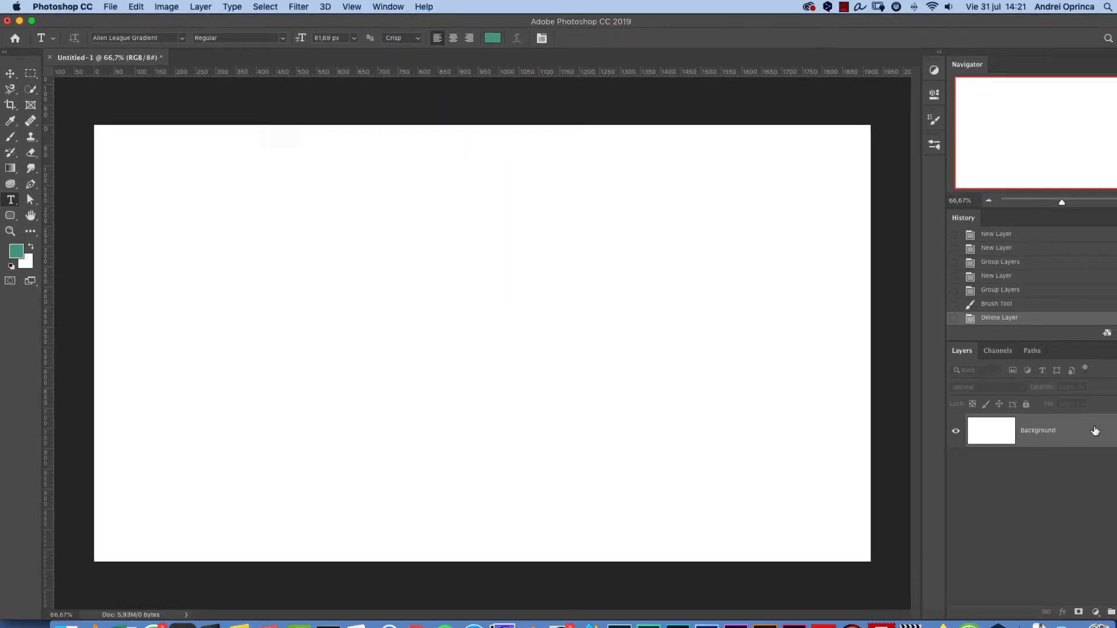
- Place a placeholder text layer on the canvas with the Type tool and commit it
{"action": "left_click", "coordinate": [346, 269]}
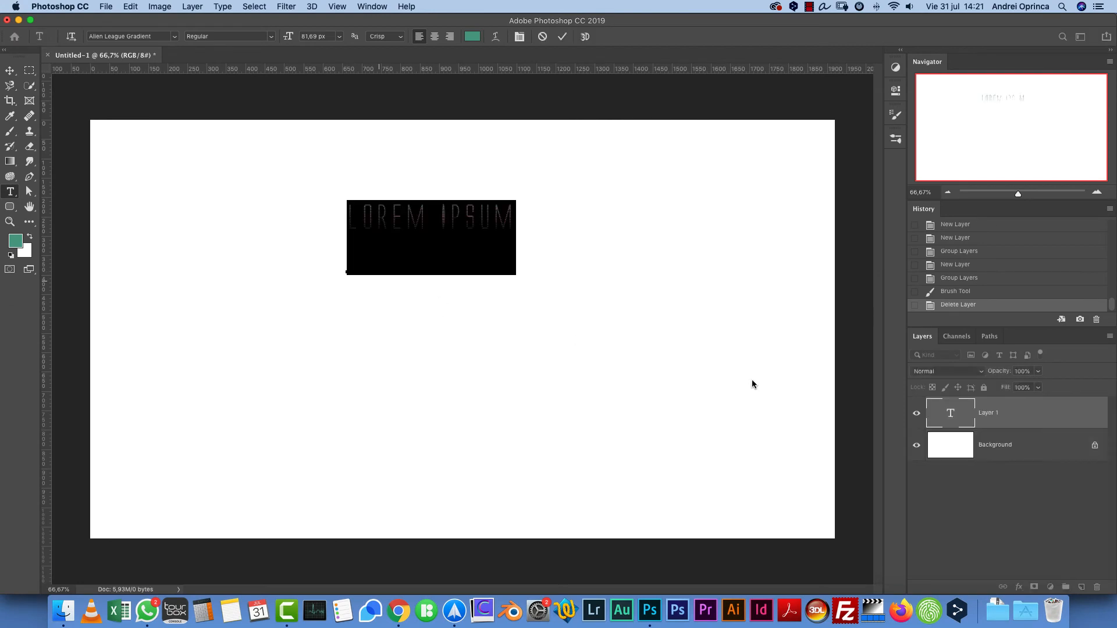
{"action": "left_click", "coordinate": [1025, 411]}
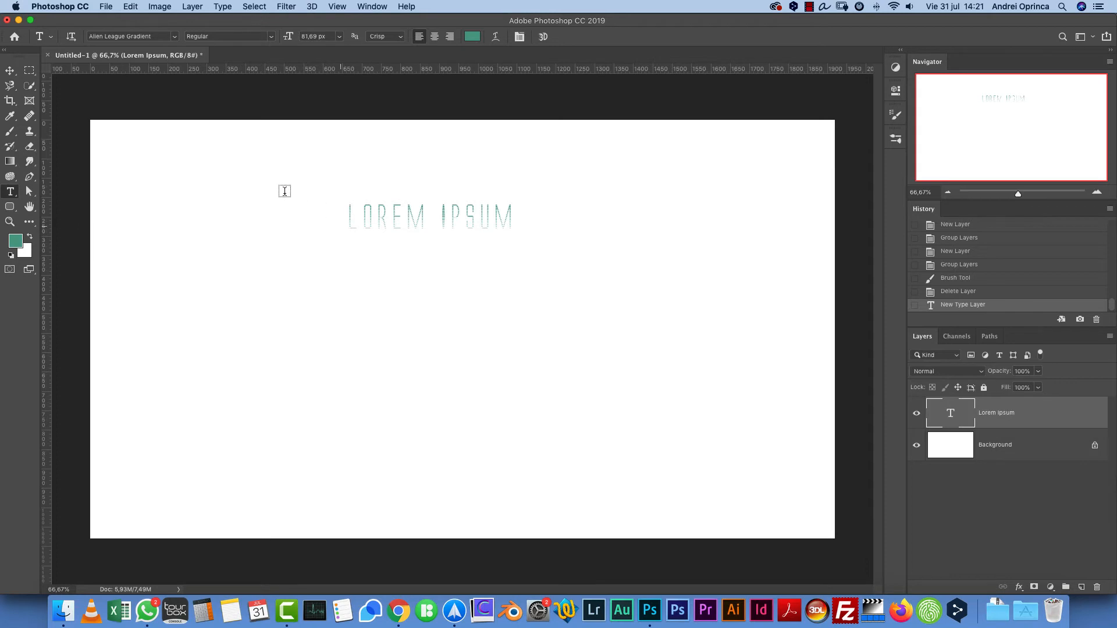
- Highlight the Lorem Ipsum text with the Type tool, then leave text editing with the Move tool
{"action": "left_click", "coordinate": [10, 72]}
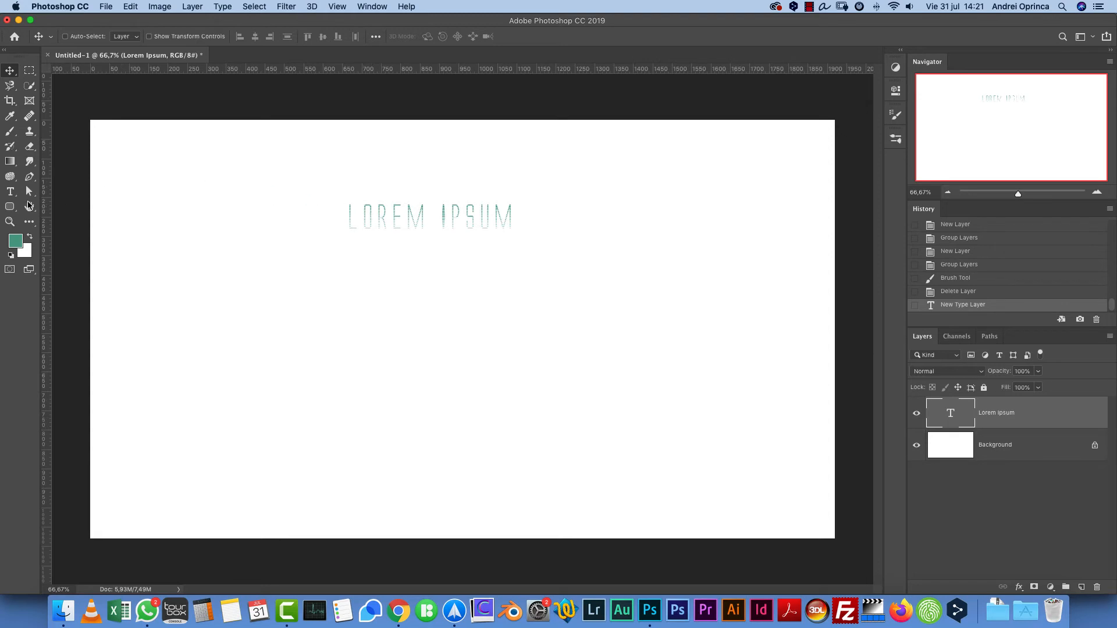
{"action": "left_click", "coordinate": [10, 191]}
{"action": "left_click", "coordinate": [362, 214]}
{"action": "left_click_drag", "start_coordinate": [387, 215], "coordinate": [494, 215]}
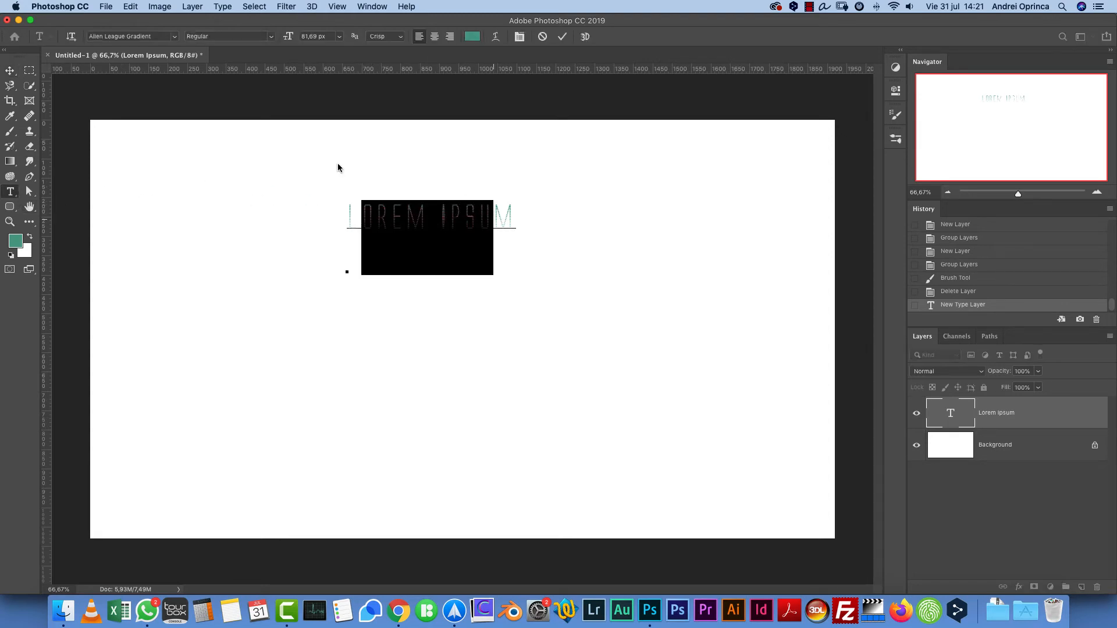
{"action": "left_click", "coordinate": [11, 69]}
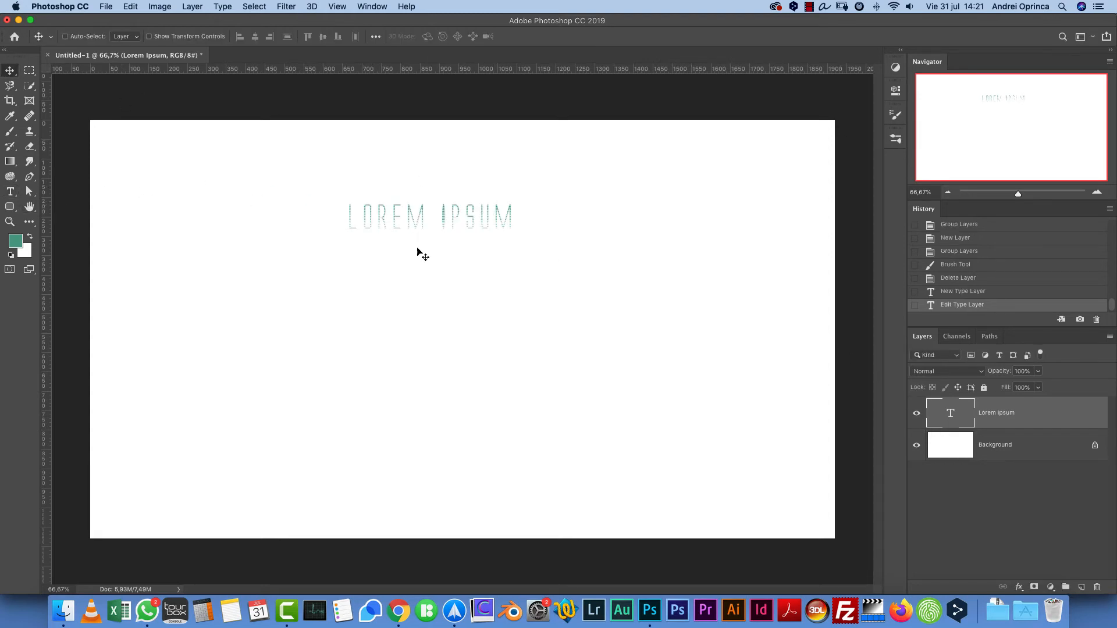
- Right-align the Lorem Ipsum text and change its font to ITC Avant Garde Gothic Std
{"action": "double_click", "coordinate": [951, 414]}
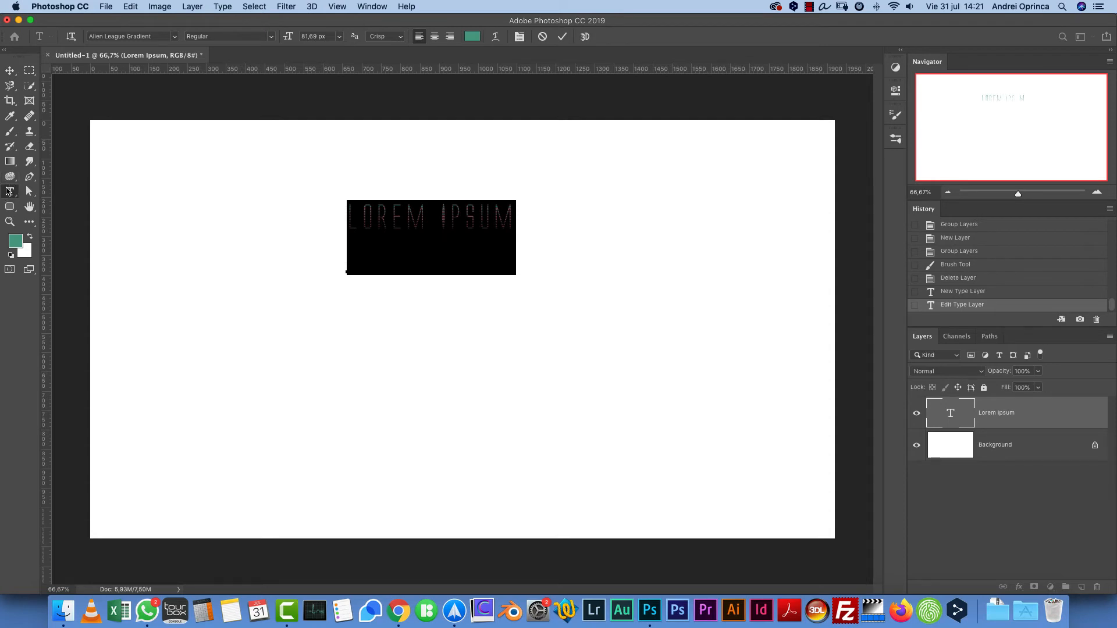
{"action": "left_click", "coordinate": [434, 36]}
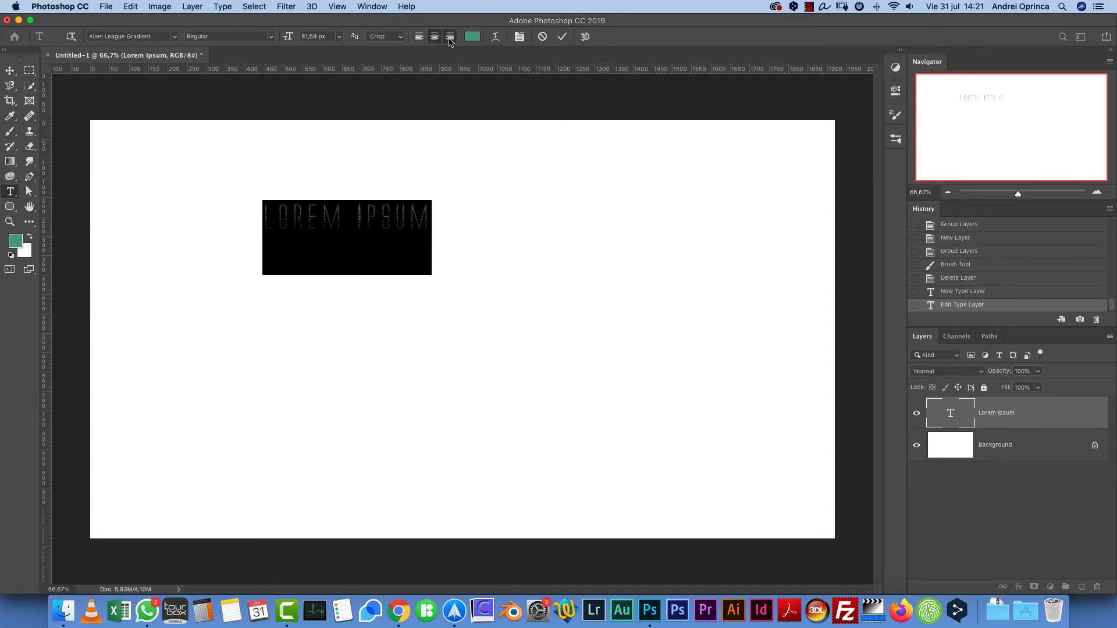
{"action": "left_click", "coordinate": [450, 36]}
{"action": "left_click", "coordinate": [174, 36]}
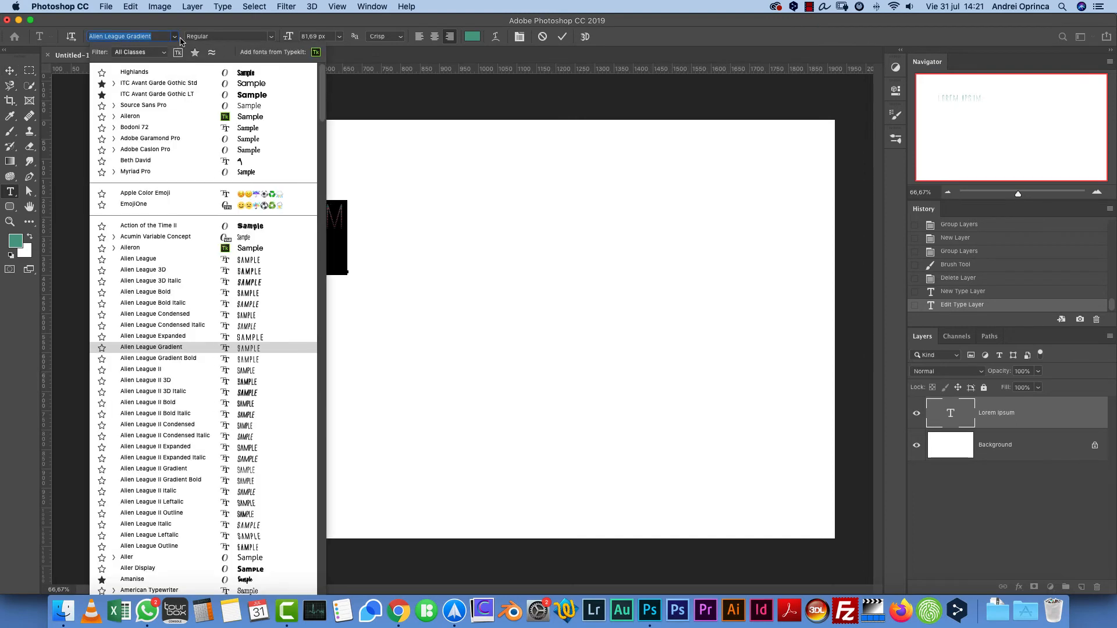
{"action": "left_click", "coordinate": [158, 82]}
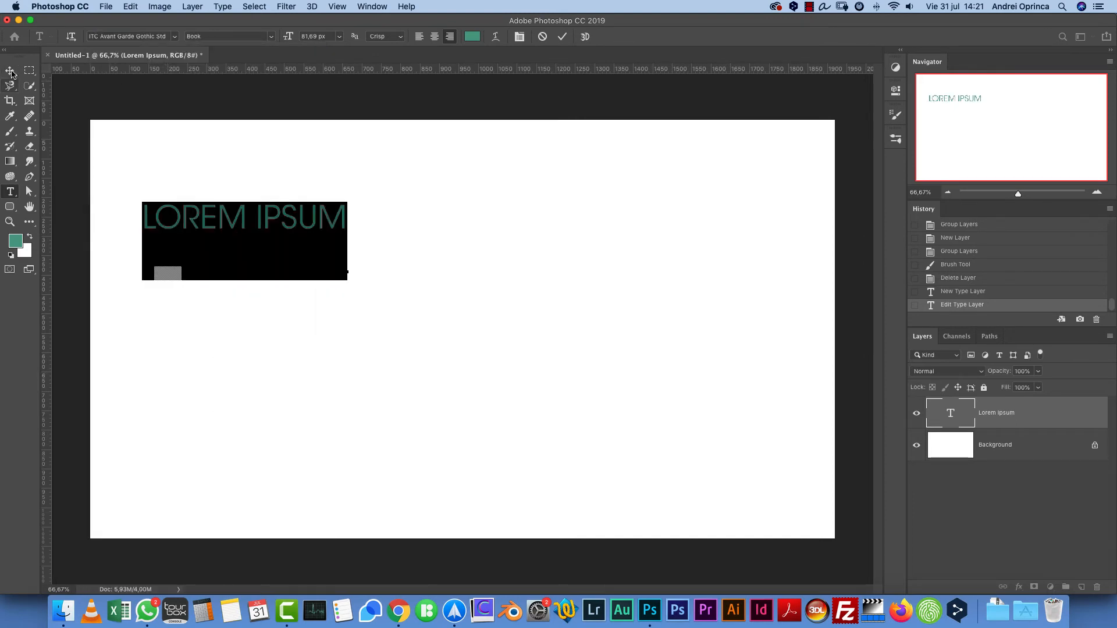
- Move the Lorem Ipsum text to the middle of the canvas
{"action": "left_click", "coordinate": [10, 71]}
{"action": "left_click_drag", "start_coordinate": [244, 233], "coordinate": [423, 278]}
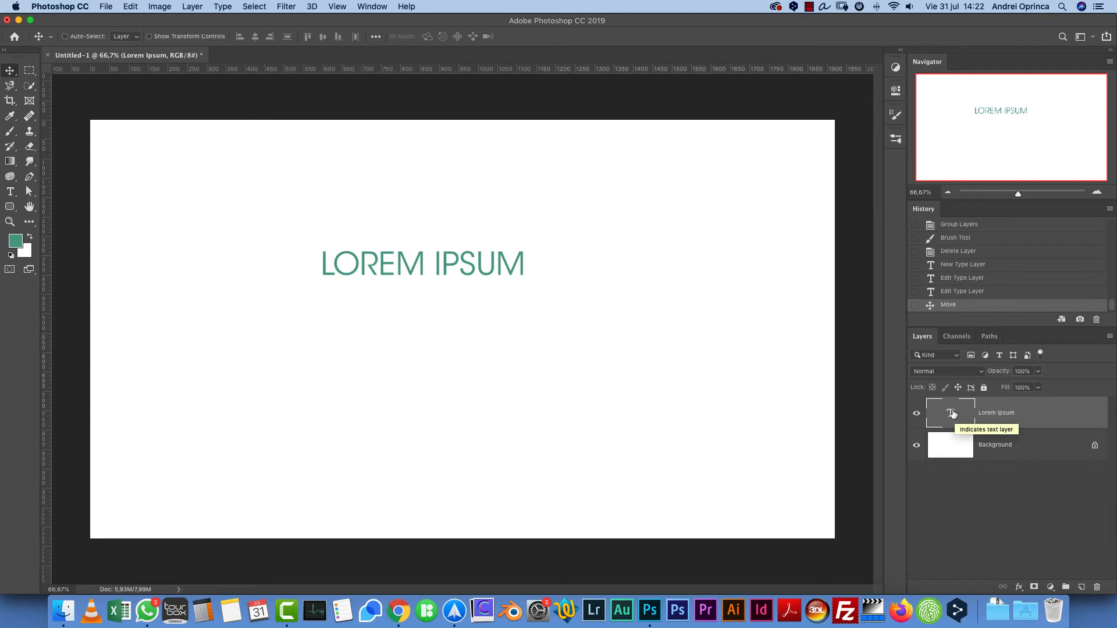
- Open and close the Character panel for the text, then delete the Lorem Ipsum text layer
{"action": "double_click", "coordinate": [943, 418]}
{"action": "left_click", "coordinate": [520, 37]}
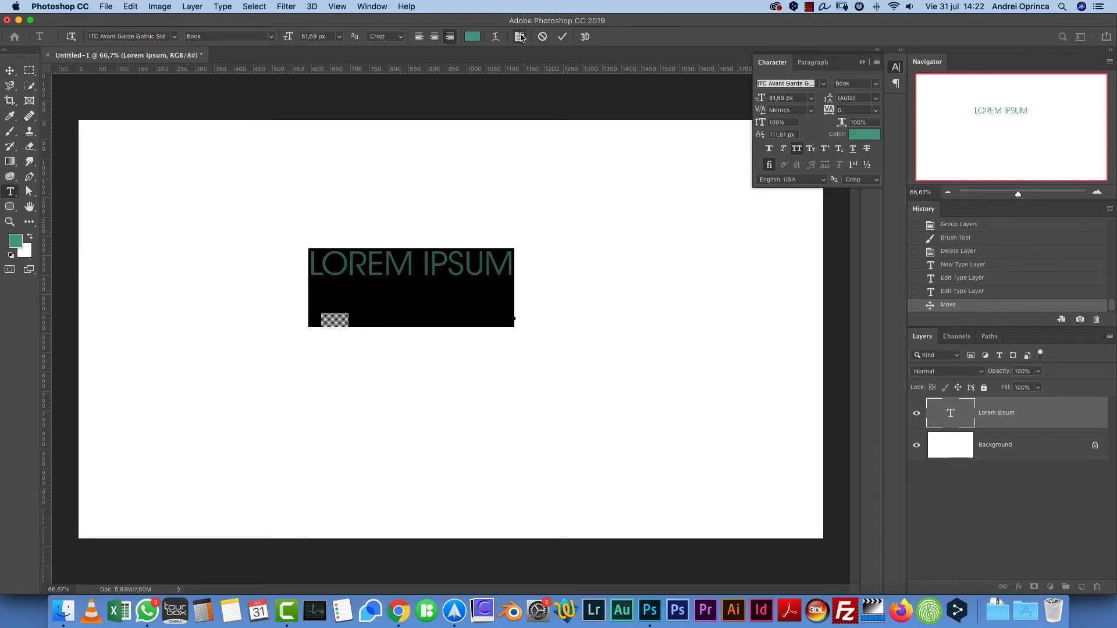
{"action": "left_click", "coordinate": [862, 62]}
{"action": "left_click", "coordinate": [1050, 417]}
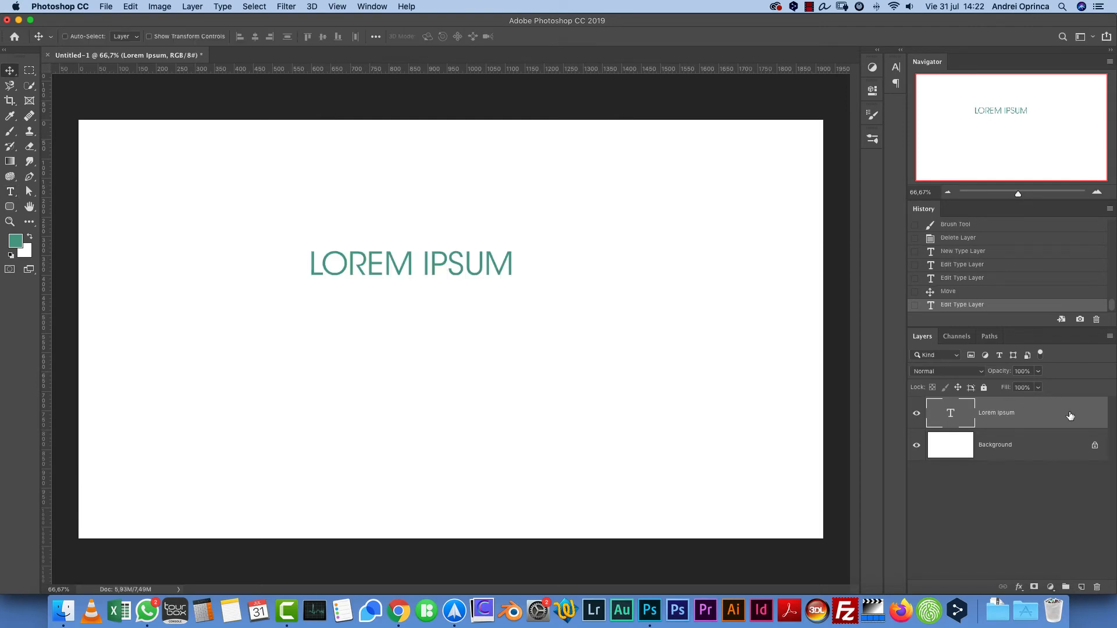
{"action": "left_click_drag", "start_coordinate": [1069, 412], "coordinate": [1097, 586]}
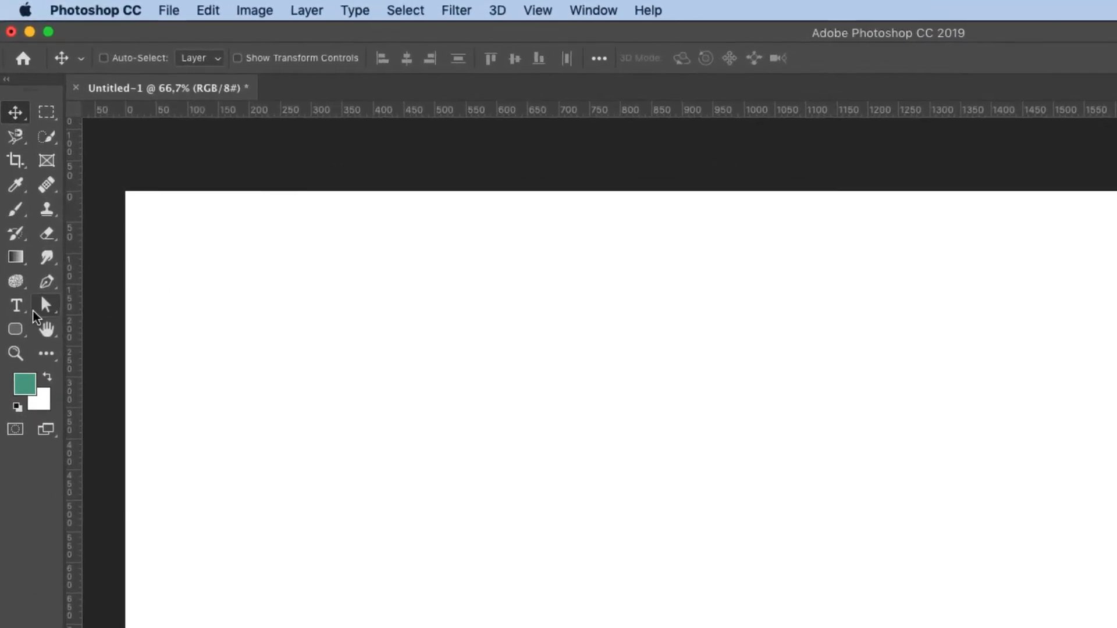
- Switch to the Ellipse Tool and draw an ellipse about 829 x 579 px on the canvas
{"action": "left_click", "coordinate": [11, 208]}
{"action": "right_click", "coordinate": [17, 335]}
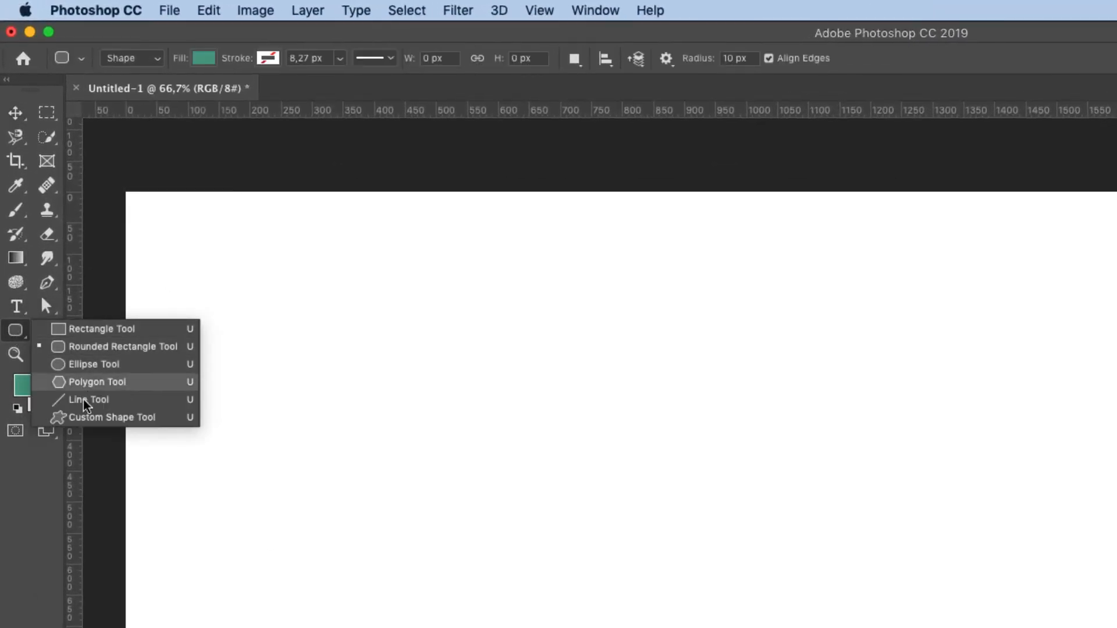
{"action": "left_click", "coordinate": [82, 417]}
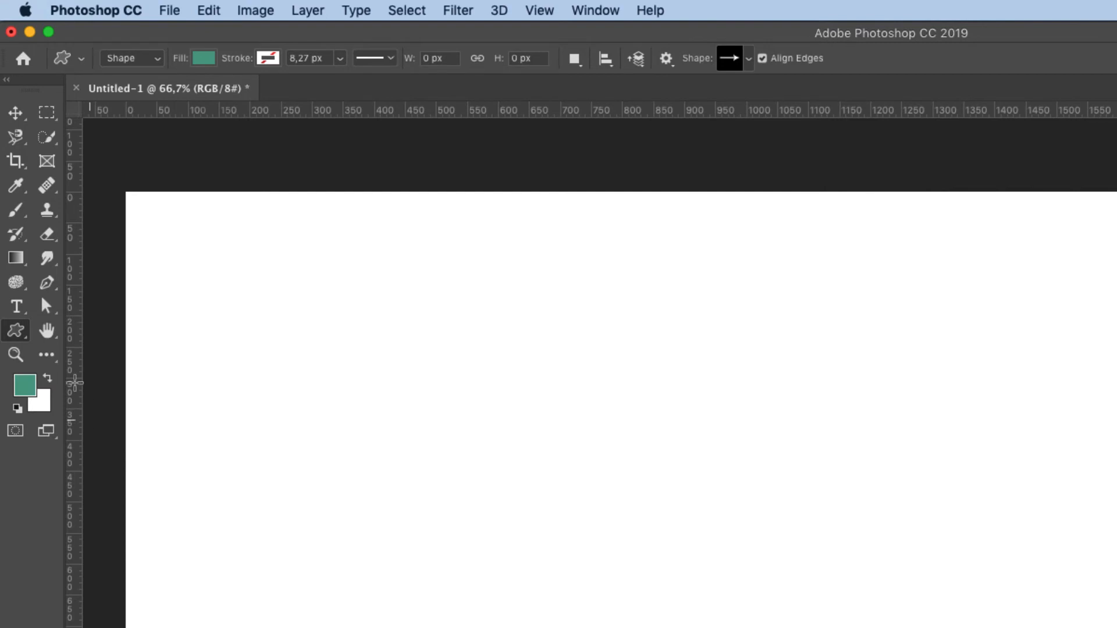
{"action": "right_click", "coordinate": [15, 330]}
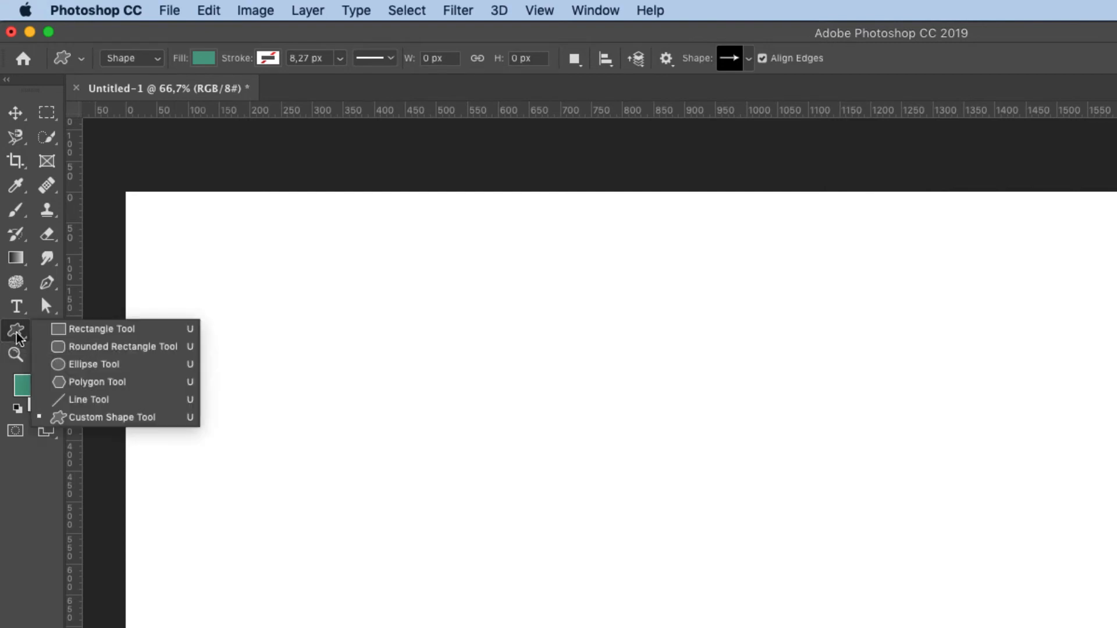
{"action": "left_click", "coordinate": [113, 363]}
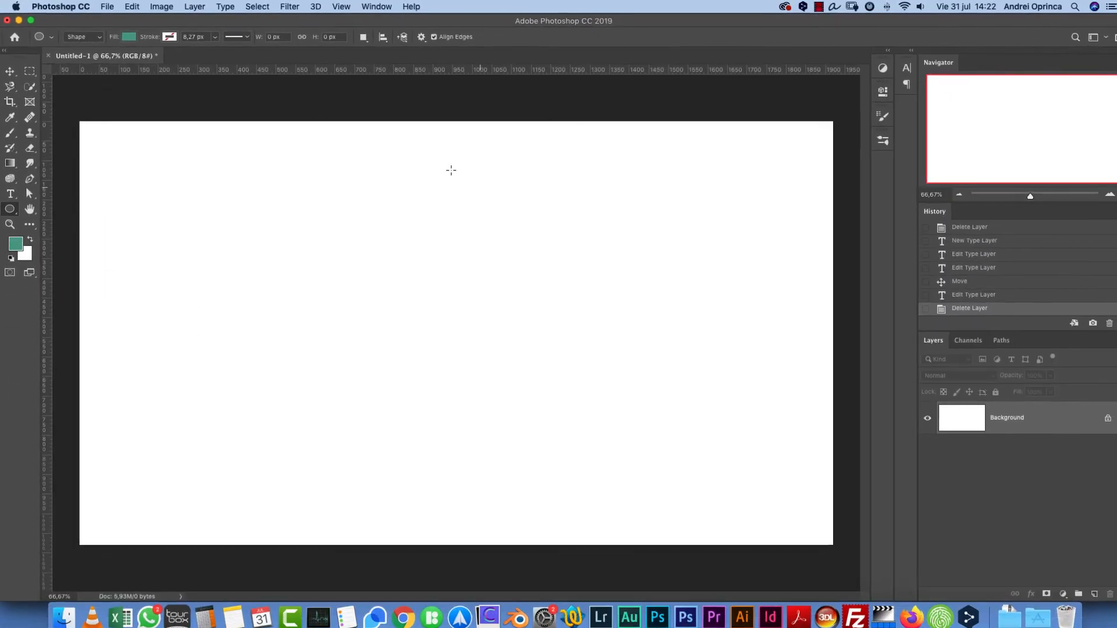
{"action": "left_click_drag", "start_coordinate": [300, 186], "coordinate": [627, 415]}
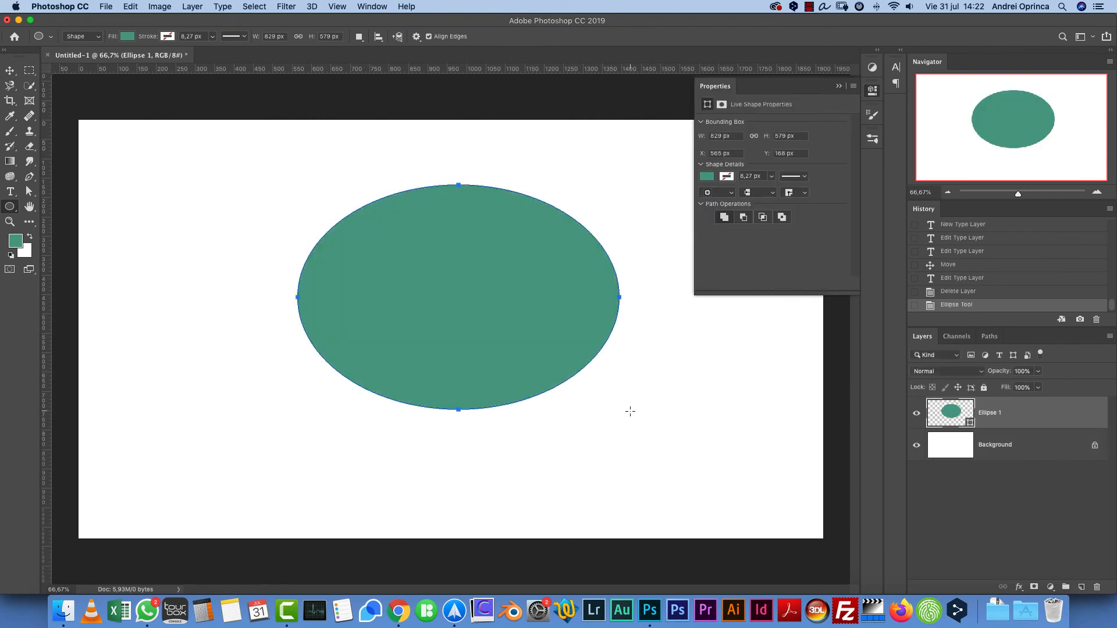
- Close the Properties panel and change the ellipse's fill colour to e628f2
{"action": "left_click", "coordinate": [10, 70]}
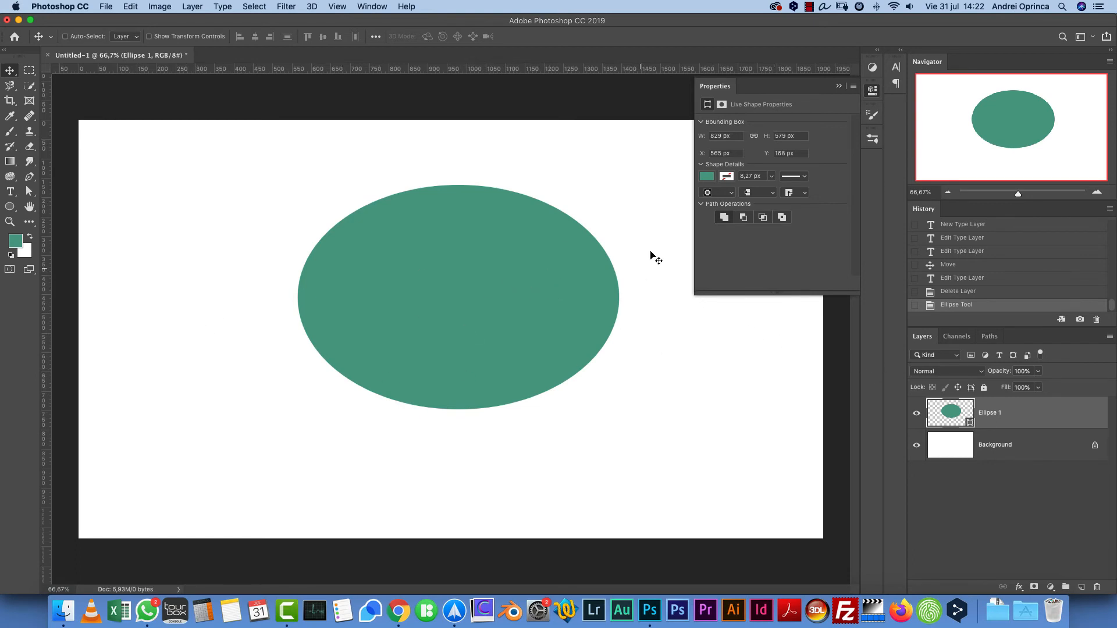
{"action": "left_click", "coordinate": [839, 86]}
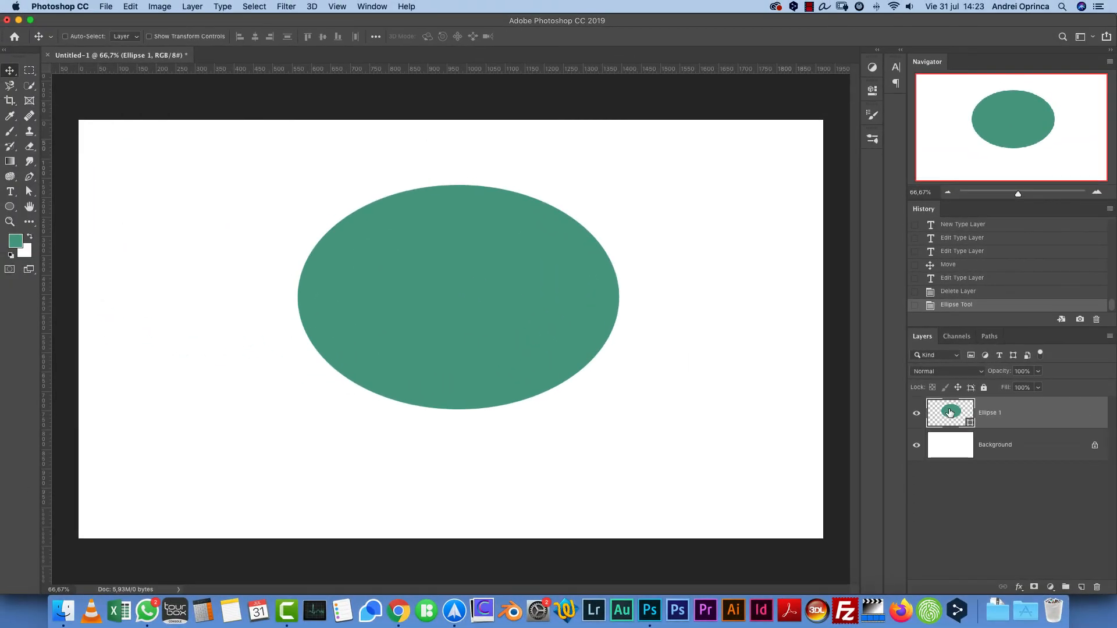
{"action": "double_click", "coordinate": [942, 403]}
{"action": "left_click_drag", "start_coordinate": [687, 186], "coordinate": [688, 179]}
{"action": "mouse_move", "coordinate": [601, 208]}
{"action": "left_mouse_down"}
{"action": "mouse_move", "coordinate": [593, 217]}
{"action": "mouse_move", "coordinate": [595, 175]}
{"action": "mouse_move", "coordinate": [638, 174]}
{"action": "mouse_move", "coordinate": [650, 159]}
{"action": "left_mouse_up"}
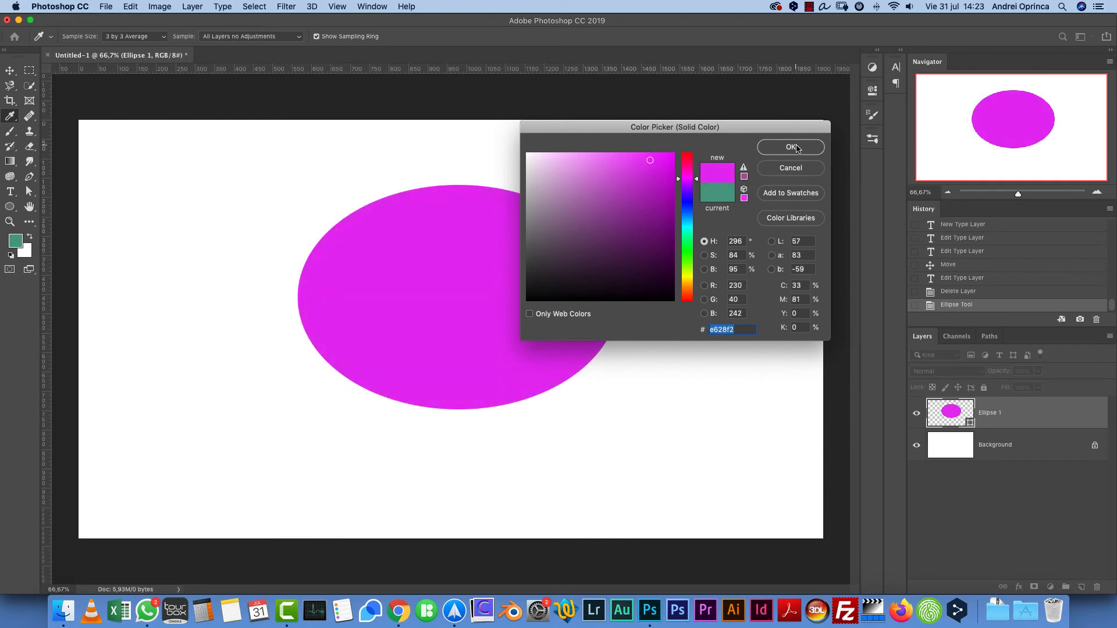
{"action": "left_click", "coordinate": [791, 147]}
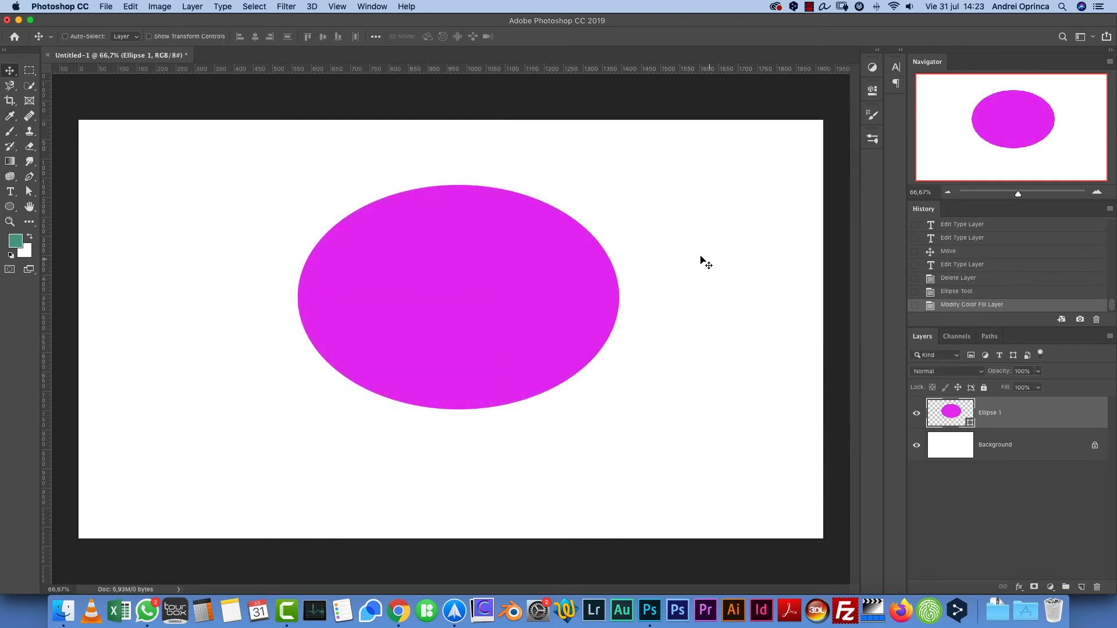
- Delete the ellipse layer and create a new empty layer
{"action": "left_click_drag", "start_coordinate": [1078, 414], "coordinate": [1097, 587]}
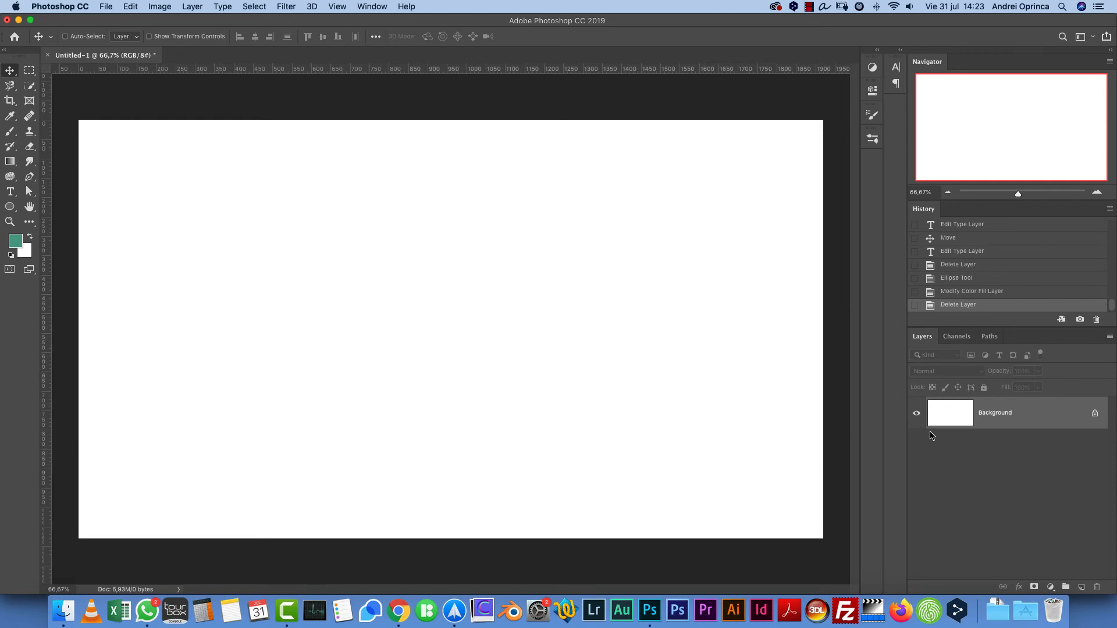
{"action": "left_click", "coordinate": [1082, 587]}
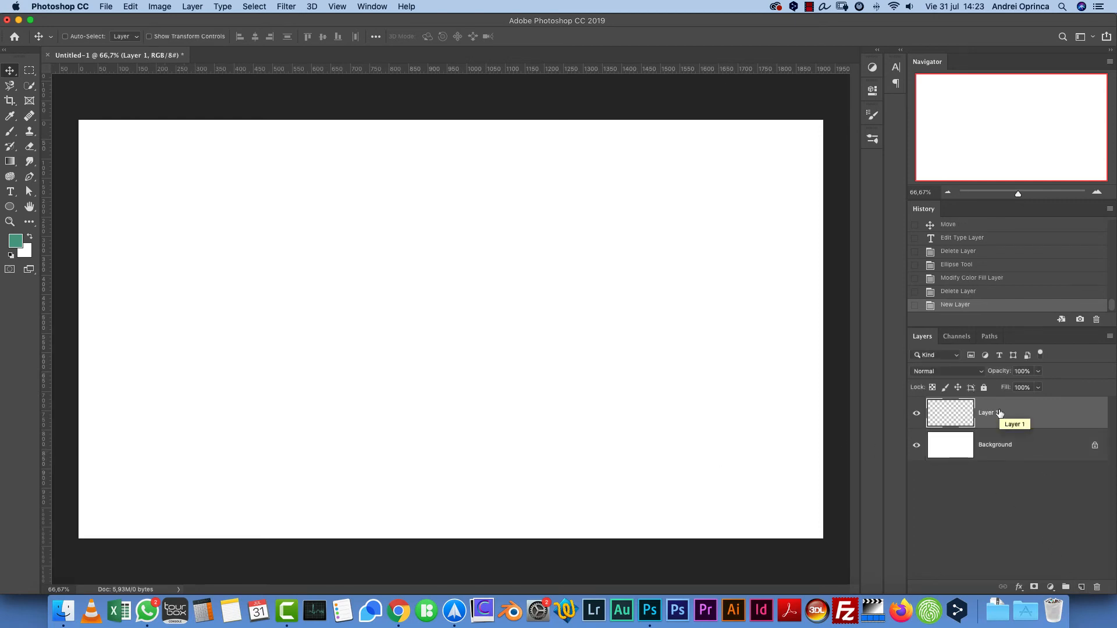
- Add a Lorem Ipsum text layer near the upper-left of the canvas with the Type tool
{"action": "left_click", "coordinate": [10, 192]}
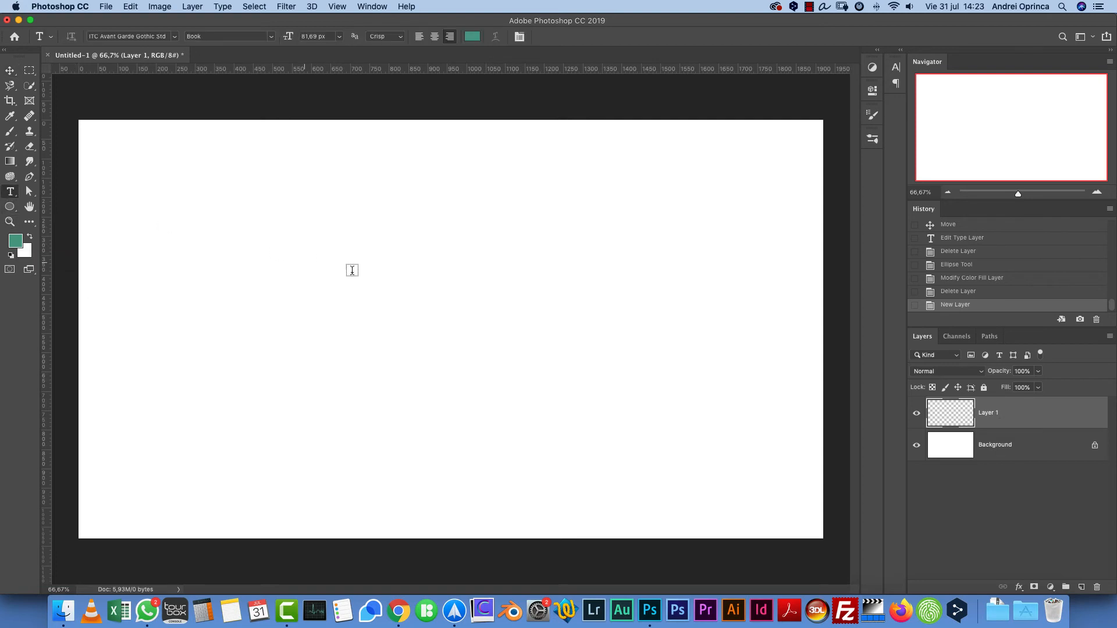
{"action": "left_click", "coordinate": [362, 279]}
{"action": "key", "text": "Escape"}
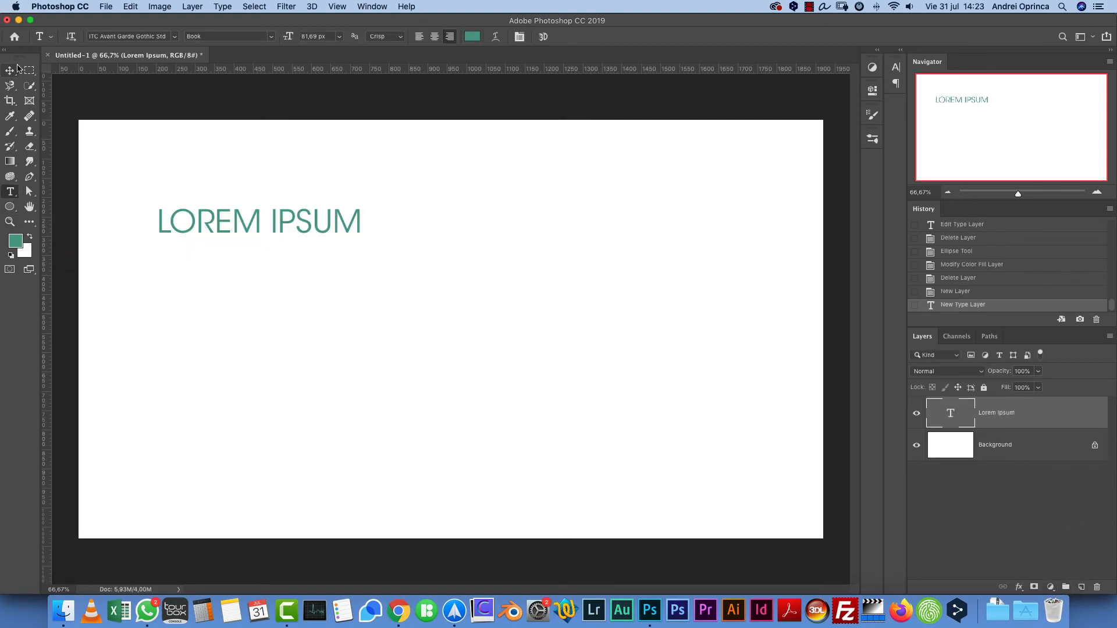
- Draw an ellipse of about 369 x 349 px to the right of the text
{"action": "left_click", "coordinate": [10, 206]}
{"action": "left_click_drag", "start_coordinate": [503, 209], "coordinate": [647, 344]}
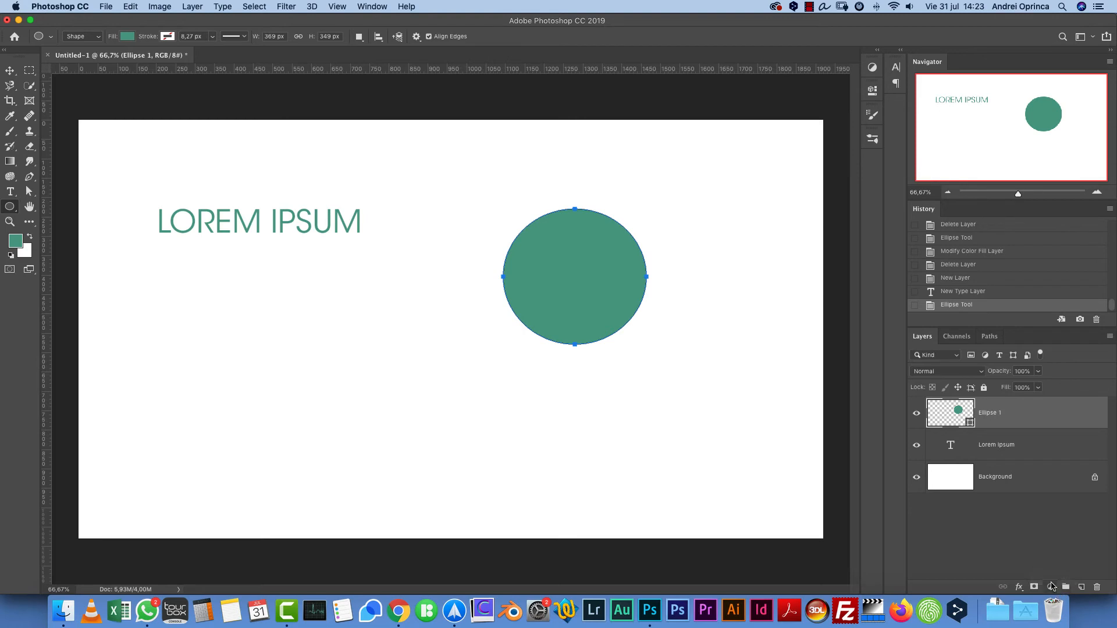
- Add a Levels adjustment layer and a Black & White adjustment layer above the ellipse
{"action": "left_click", "coordinate": [1050, 587]}
{"action": "left_click", "coordinate": [1054, 412]}
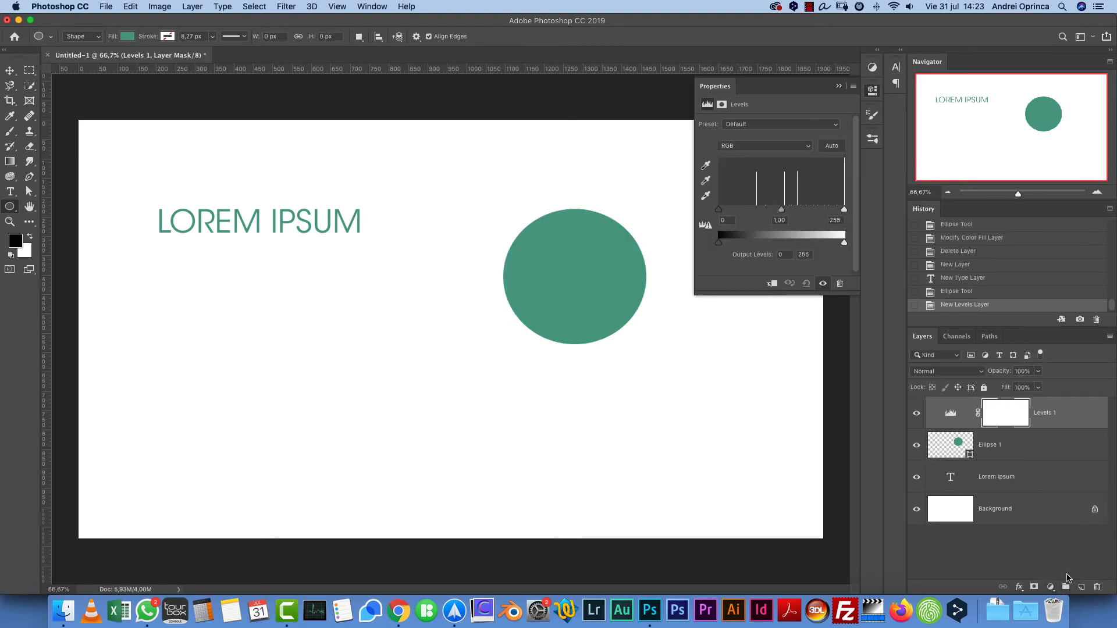
{"action": "left_click", "coordinate": [1051, 587]}
{"action": "left_click", "coordinate": [1060, 479]}
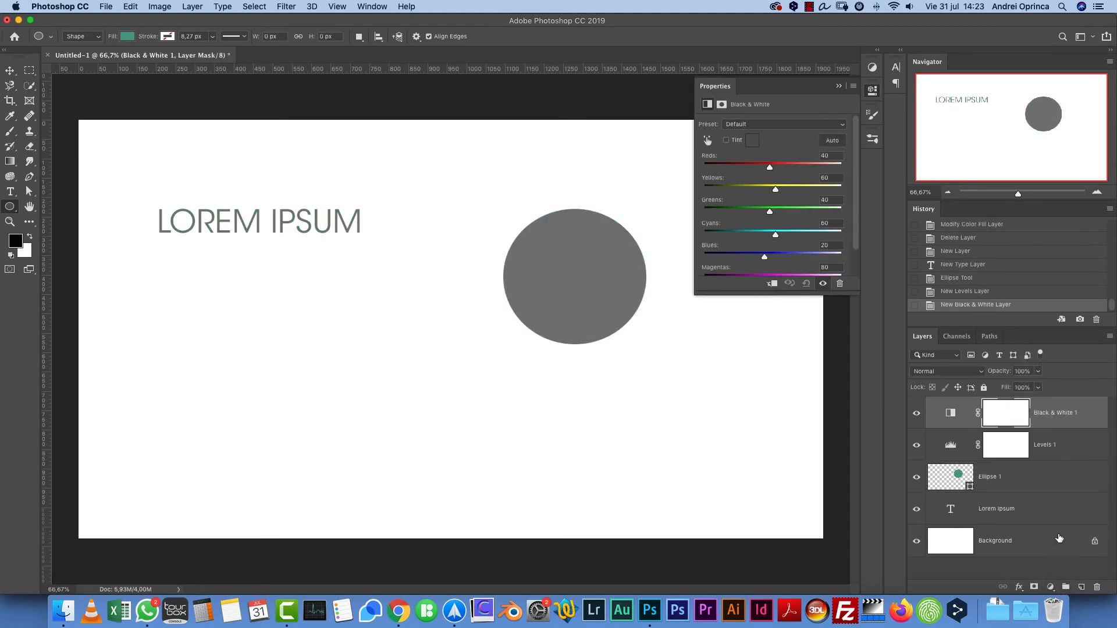
- Create a new layer and paint a green brush stroke on it with the Brush tool
{"action": "left_click", "coordinate": [1081, 587]}
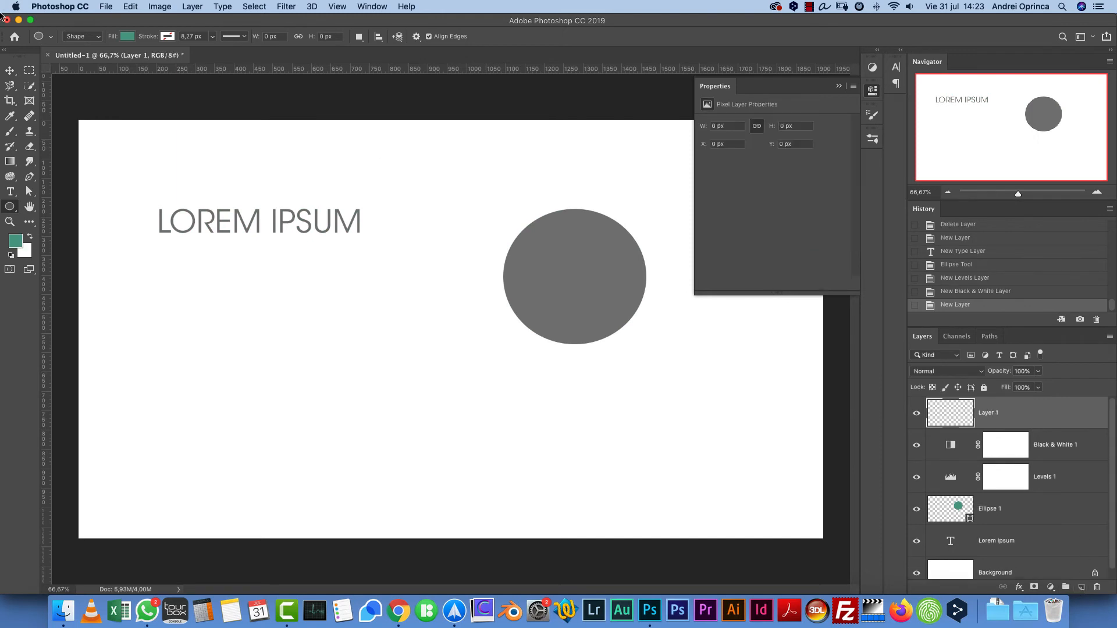
{"action": "key", "text": "b"}
{"action": "mouse_move", "coordinate": [308, 378]}
{"action": "left_mouse_down"}
{"action": "mouse_move", "coordinate": [367, 333]}
{"action": "mouse_move", "coordinate": [378, 304]}
{"action": "left_mouse_up"}
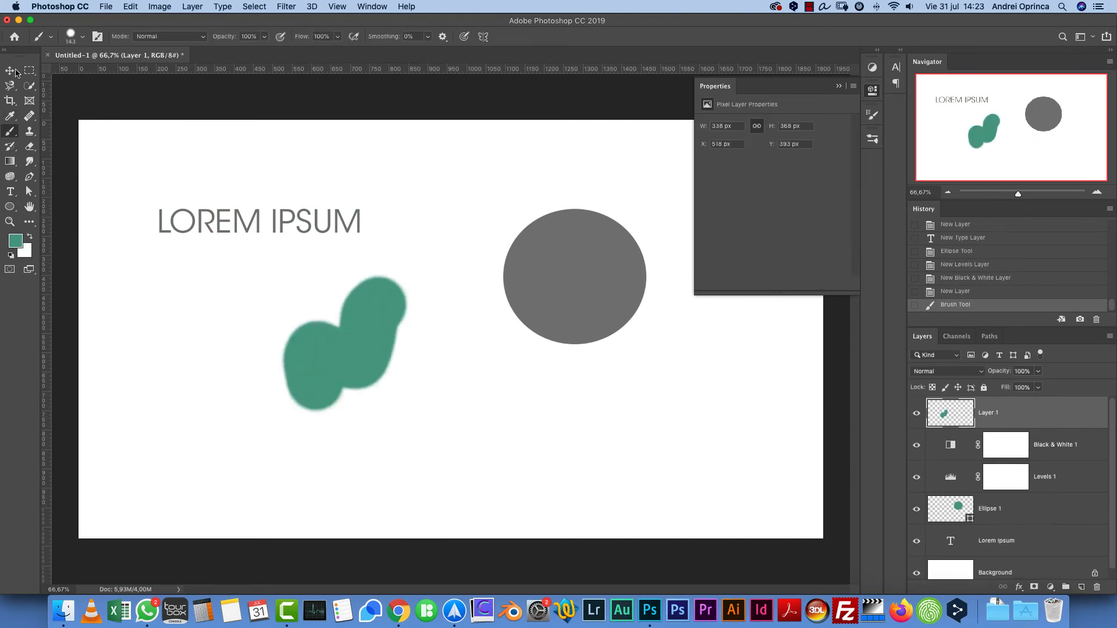
- Create a new layer, set the foreground colour to purple #924d9f, and paint a stroke above the ellipse with the Brush tool
{"action": "left_click", "coordinate": [1081, 587]}
{"action": "left_click", "coordinate": [16, 240]}
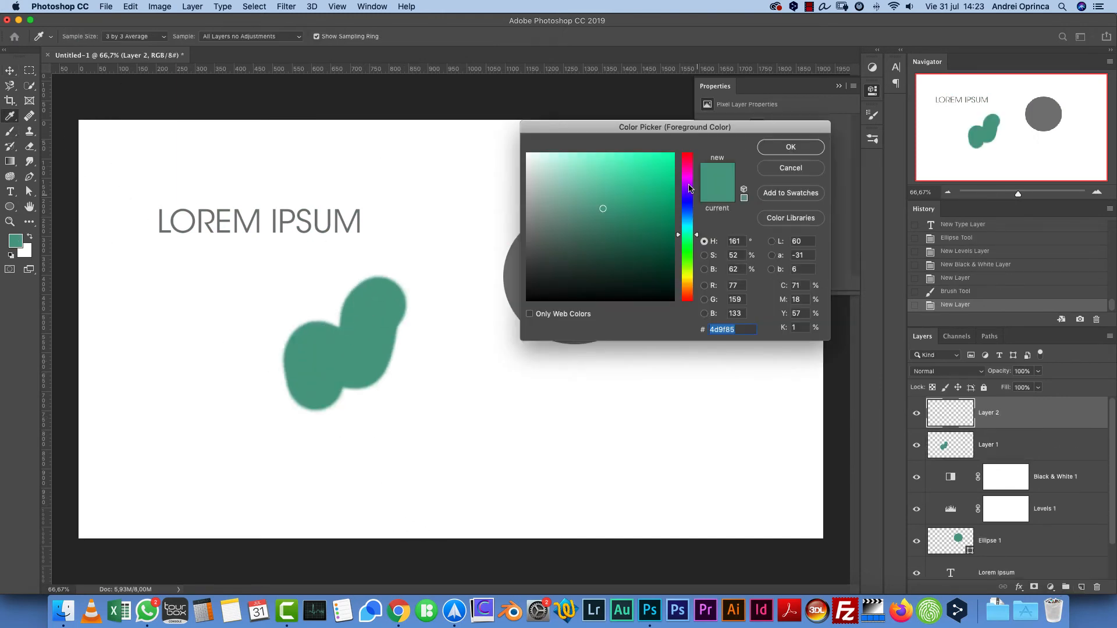
{"action": "left_click", "coordinate": [688, 183]}
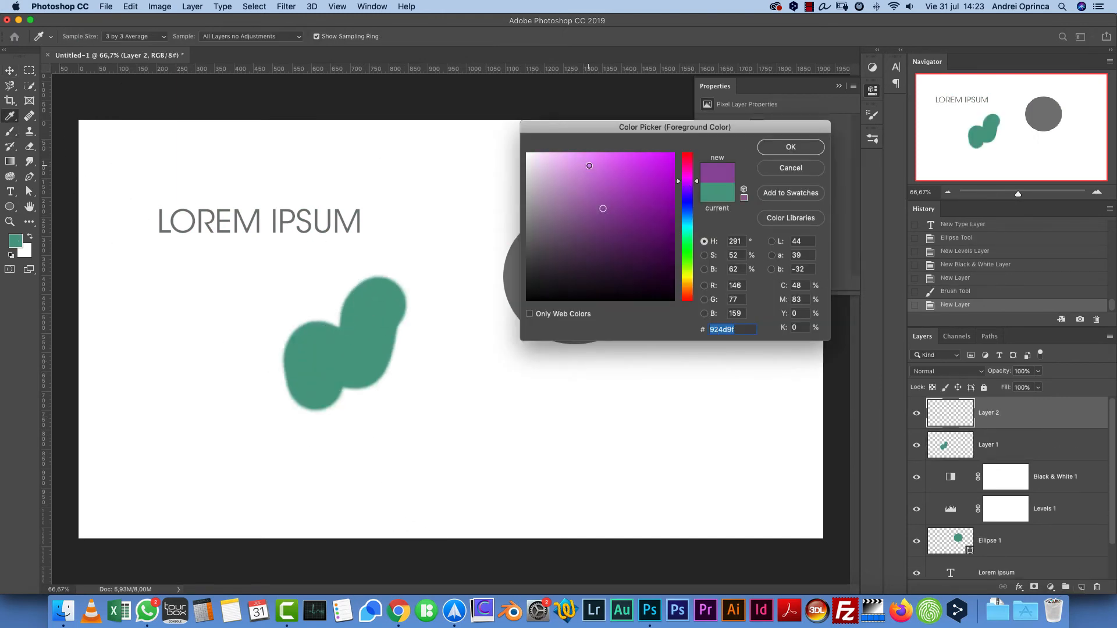
{"action": "left_click", "coordinate": [589, 165]}
{"action": "left_click", "coordinate": [787, 148]}
{"action": "left_click_drag", "start_coordinate": [484, 171], "coordinate": [475, 191]}
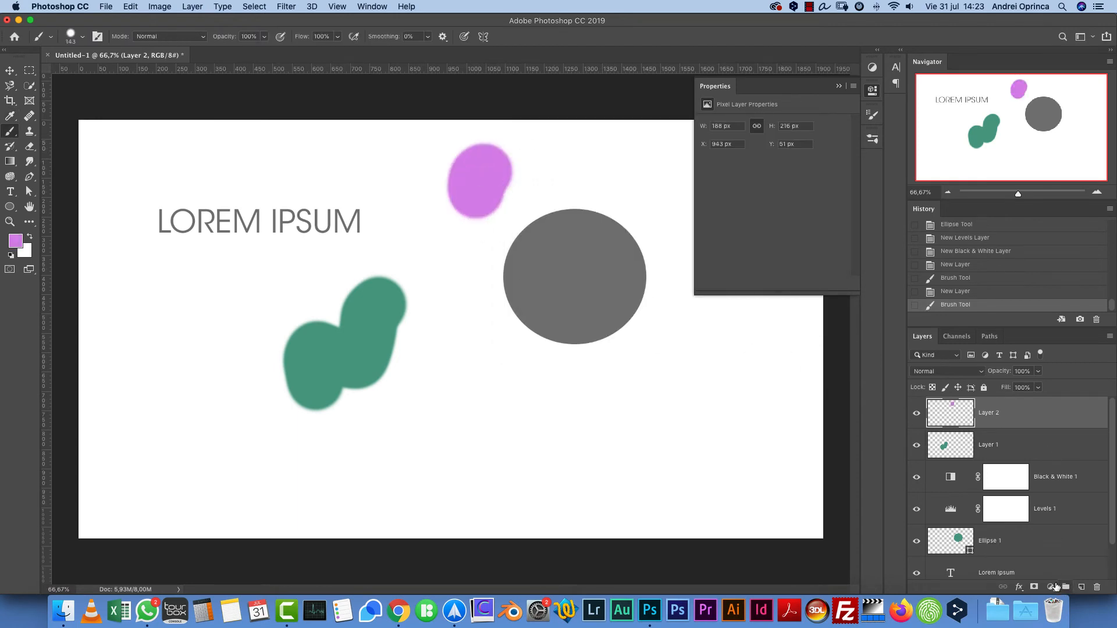
- Add a text layer reading wetweyw below the ellipse with the Type tool
{"action": "key", "text": "t"}
{"action": "left_click", "coordinate": [612, 470]}
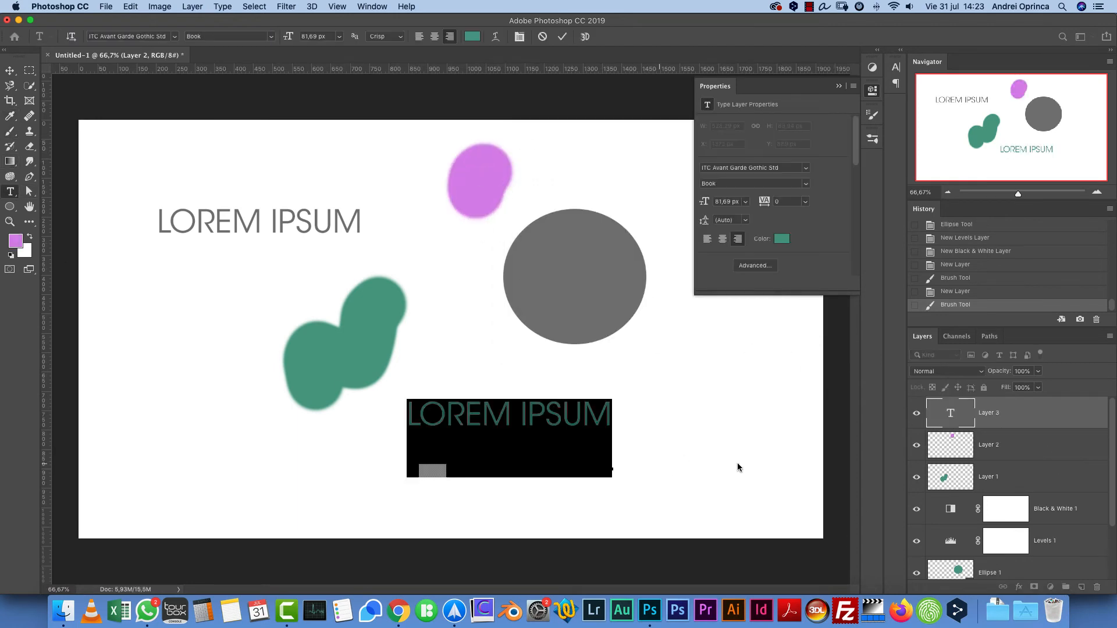
{"action": "type", "text": "WEtweyw"}
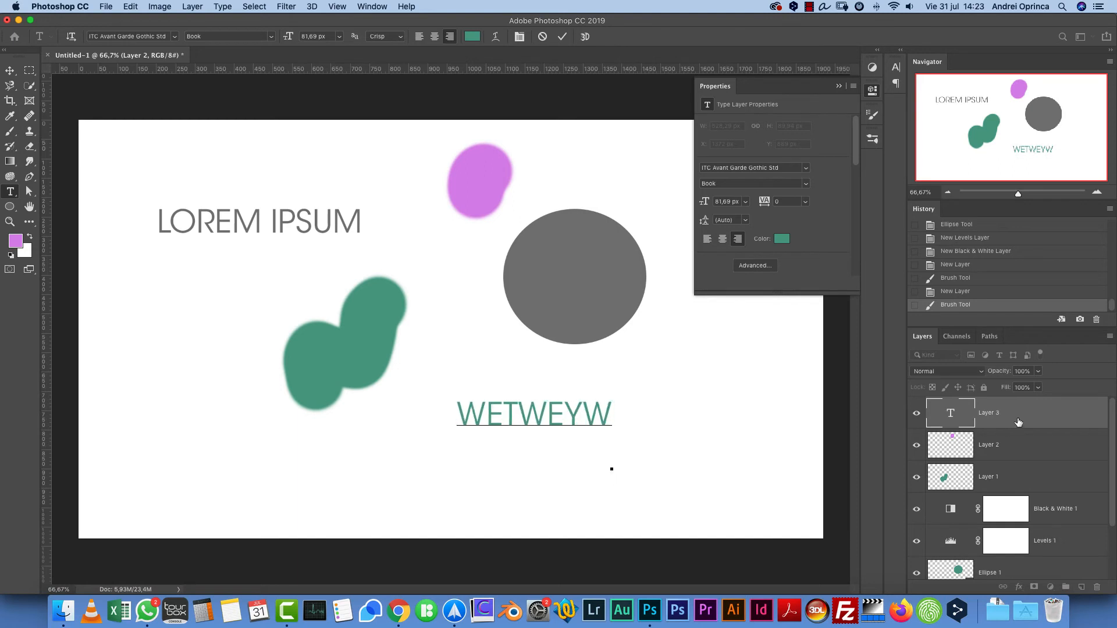
{"action": "key", "text": "Escape"}
- Add a Black & White adjustment layer above the text layer and delete it
{"action": "left_click", "coordinate": [1050, 587]}
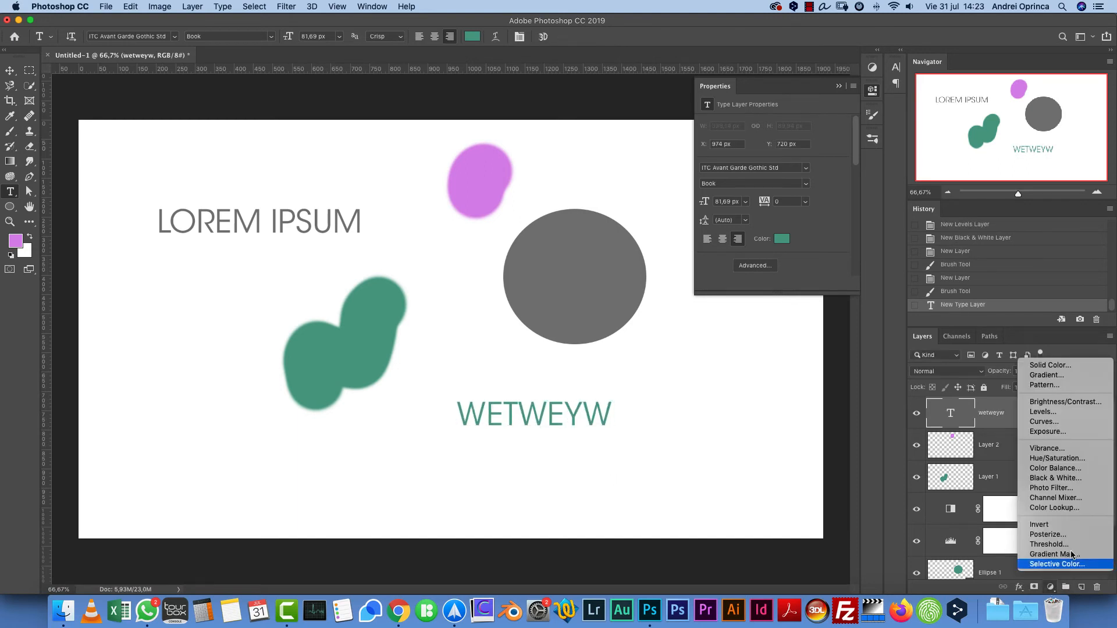
{"action": "left_click", "coordinate": [1074, 478]}
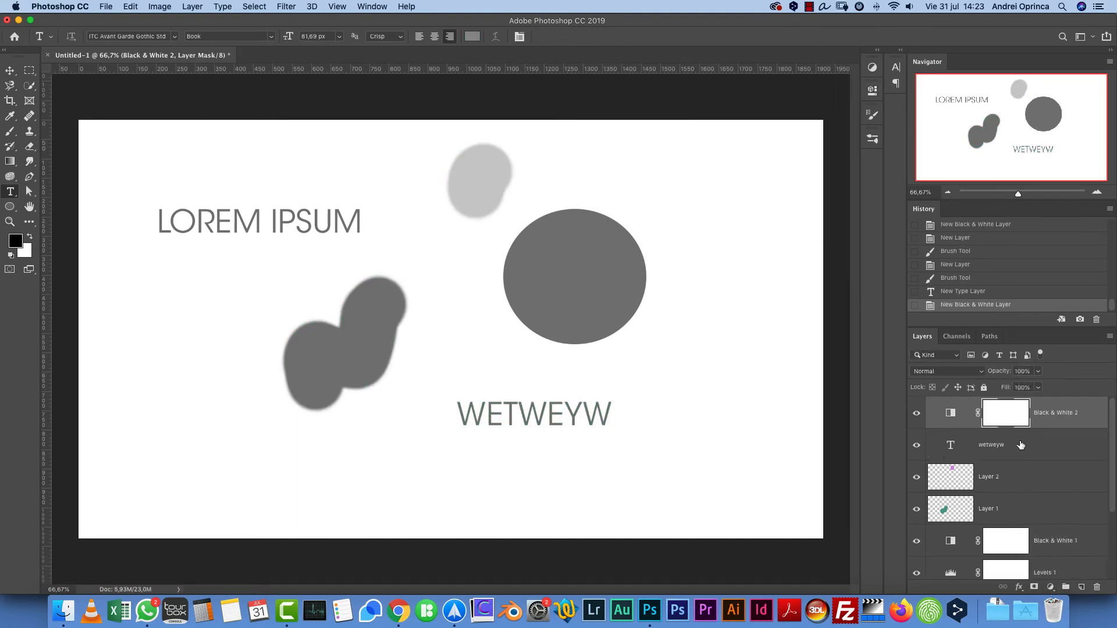
{"action": "left_click_drag", "start_coordinate": [1087, 414], "coordinate": [1097, 587]}
- Add a Hue/Saturation adjustment layer at the top of the stack and collapse its properties panel
{"action": "left_click", "coordinate": [1050, 587]}
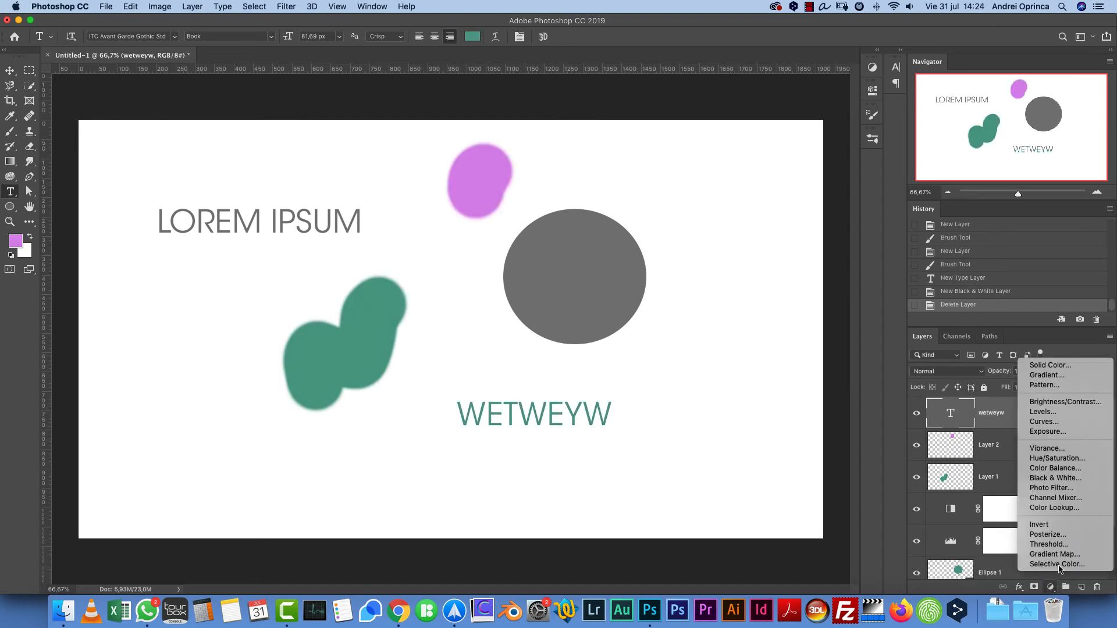
{"action": "left_click", "coordinate": [1047, 459]}
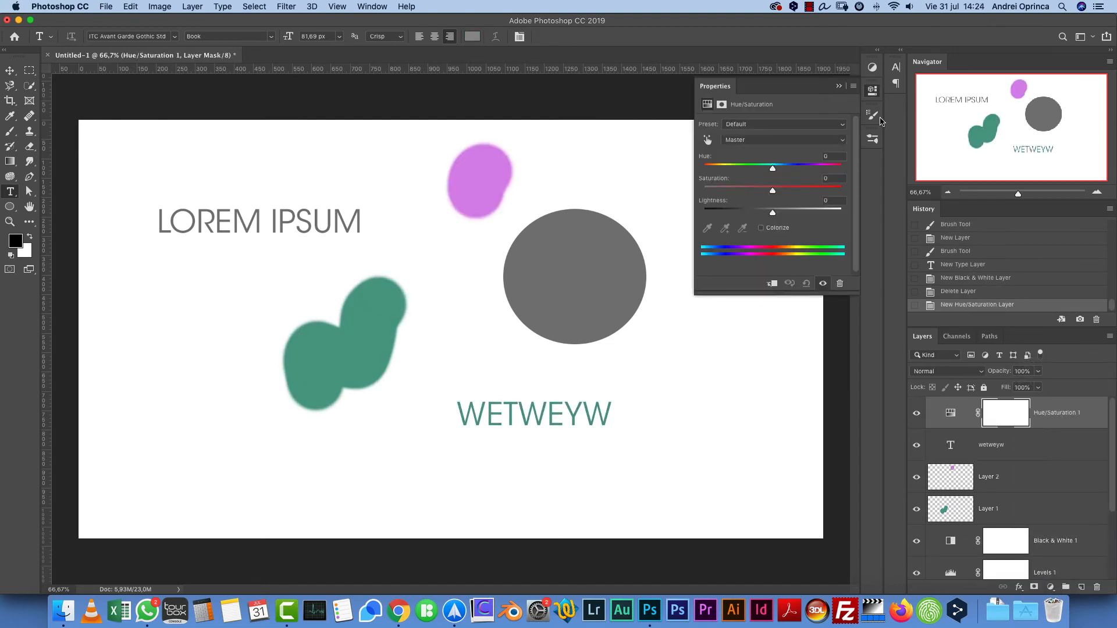
{"action": "left_click", "coordinate": [838, 87]}
- Browse the layer stack, selecting each layer in turn from the background up to the top
{"action": "scroll", "coordinate": [1024, 483], "scroll_direction": "down", "scroll_amount": 3}
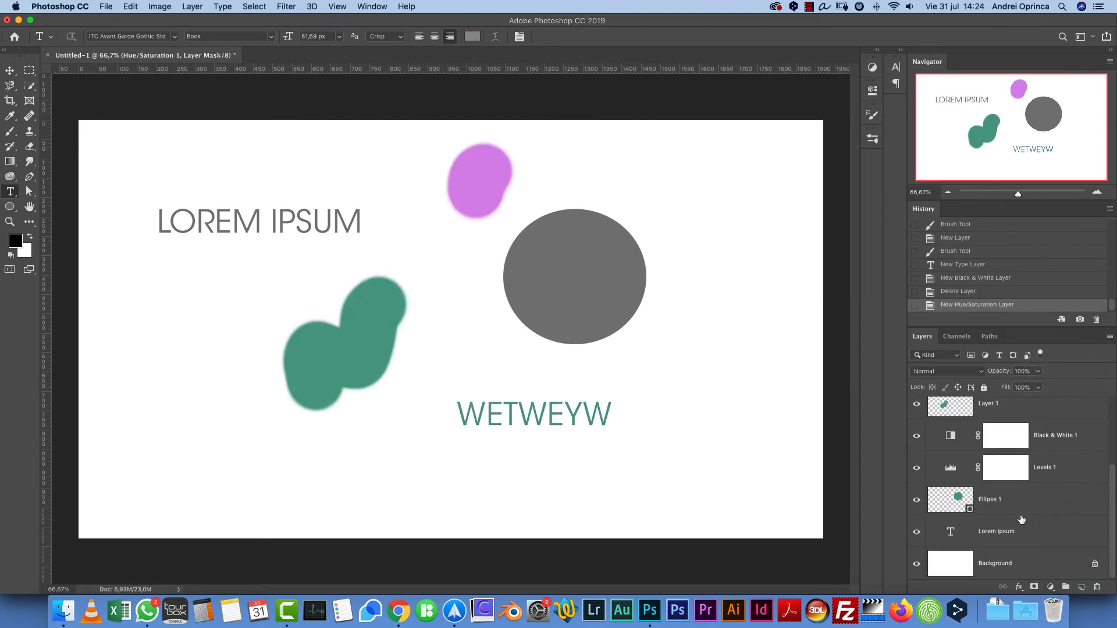
{"action": "left_click", "coordinate": [1030, 533]}
{"action": "left_click", "coordinate": [1021, 500]}
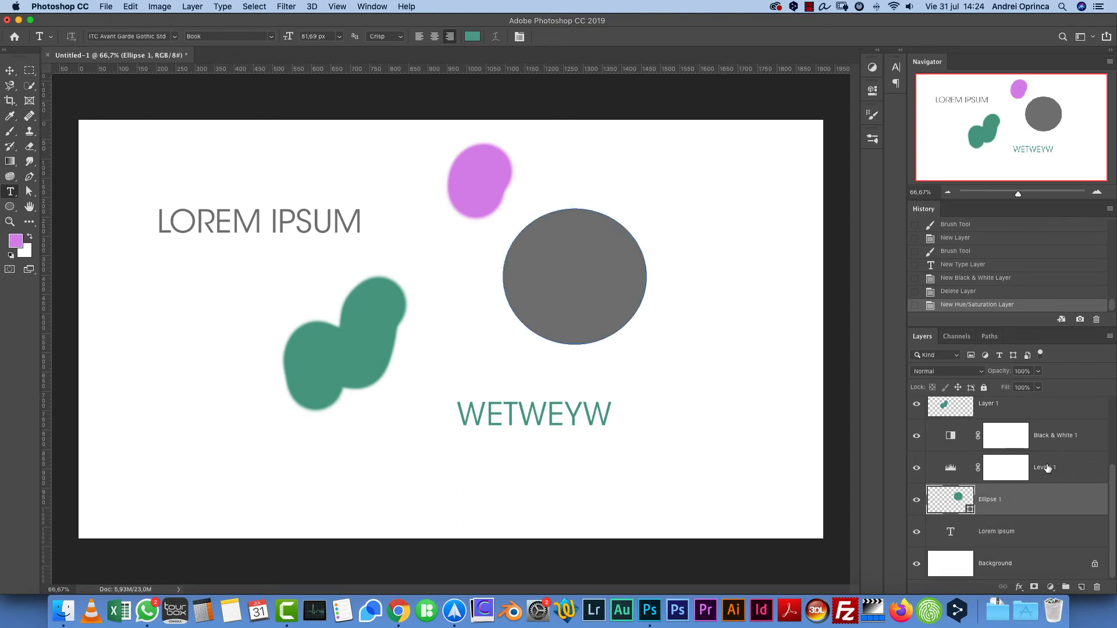
{"action": "left_click", "coordinate": [1047, 469]}
{"action": "left_click", "coordinate": [1052, 445]}
{"action": "scroll", "coordinate": [1051, 452], "scroll_direction": "up", "scroll_amount": 1}
{"action": "left_click", "coordinate": [1010, 437]}
{"action": "scroll", "coordinate": [1047, 444], "scroll_direction": "up", "scroll_amount": 3}
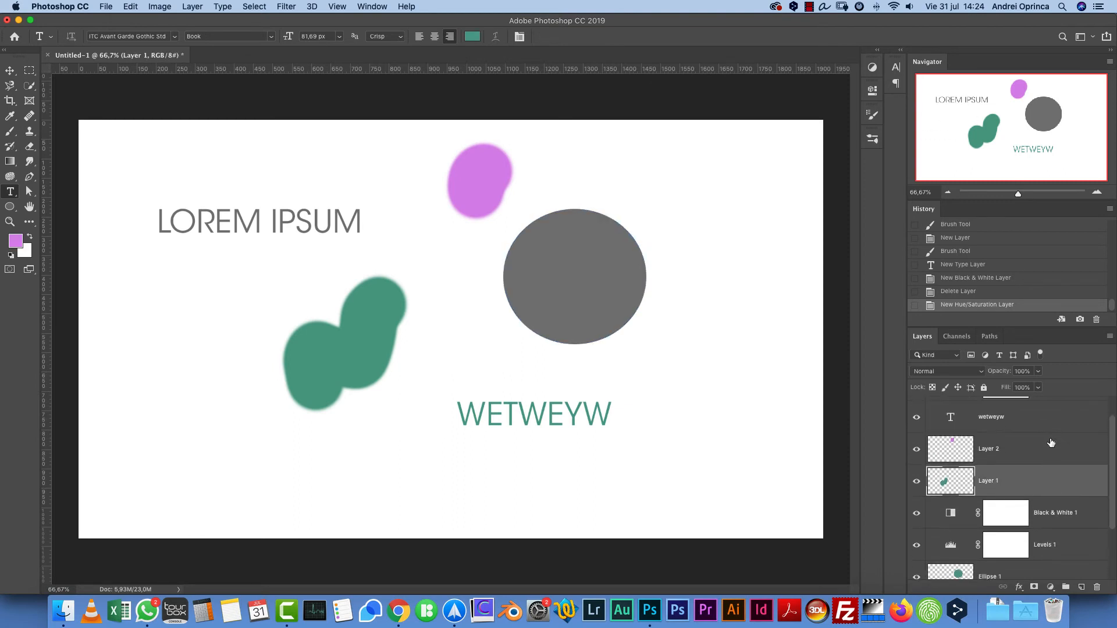
{"action": "left_click", "coordinate": [1022, 483]}
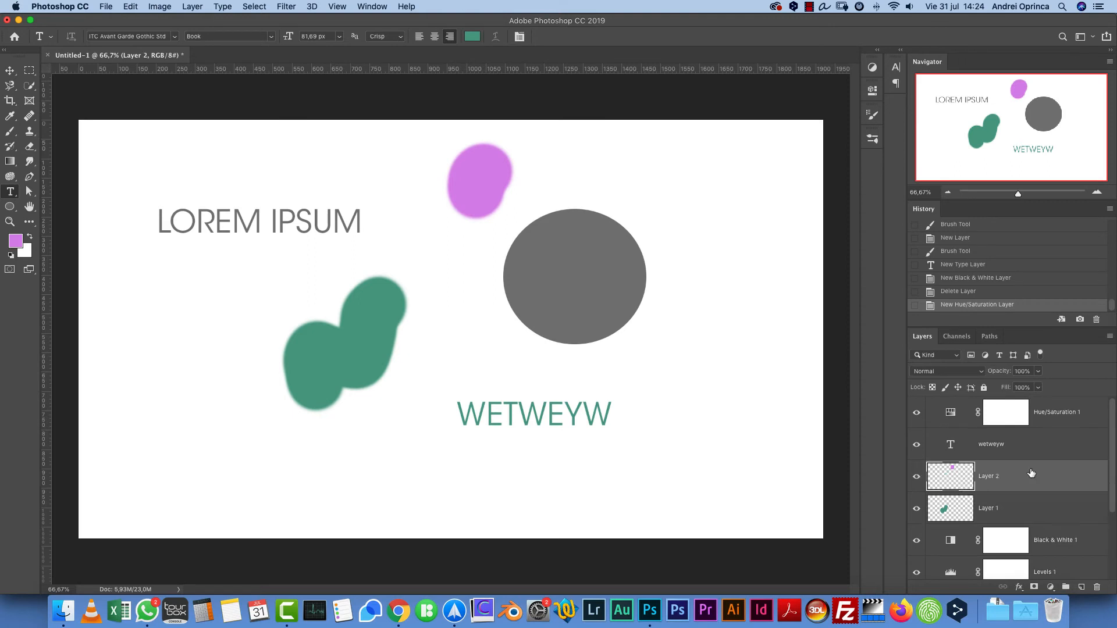
{"action": "left_click", "coordinate": [1026, 451]}
{"action": "left_click", "coordinate": [1060, 423]}
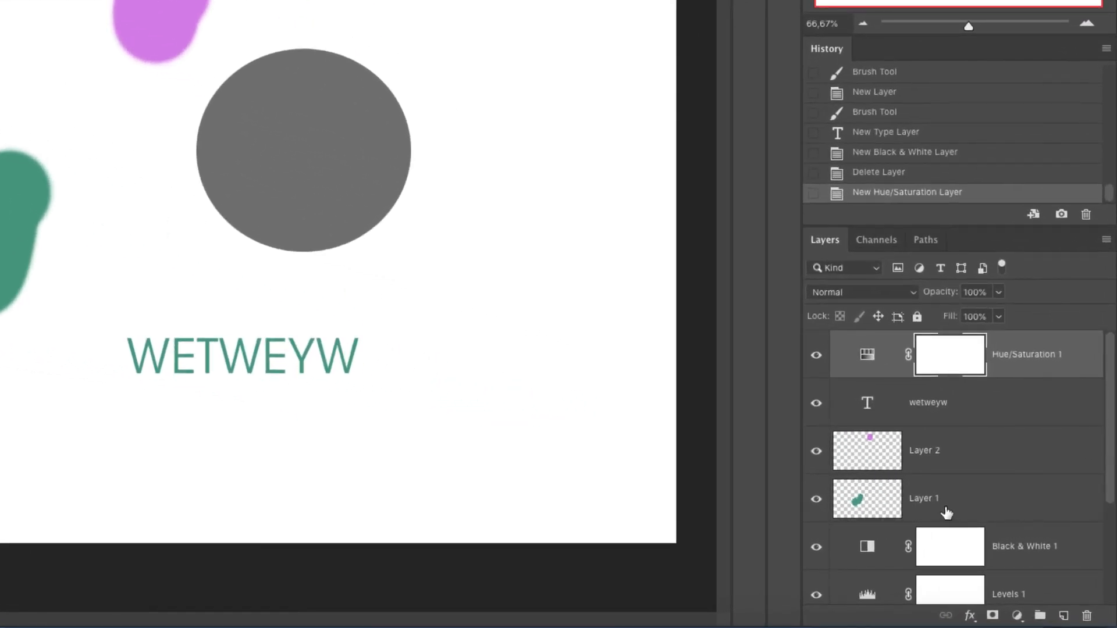
{"action": "scroll", "coordinate": [1012, 474], "scroll_direction": "down", "scroll_amount": 3}
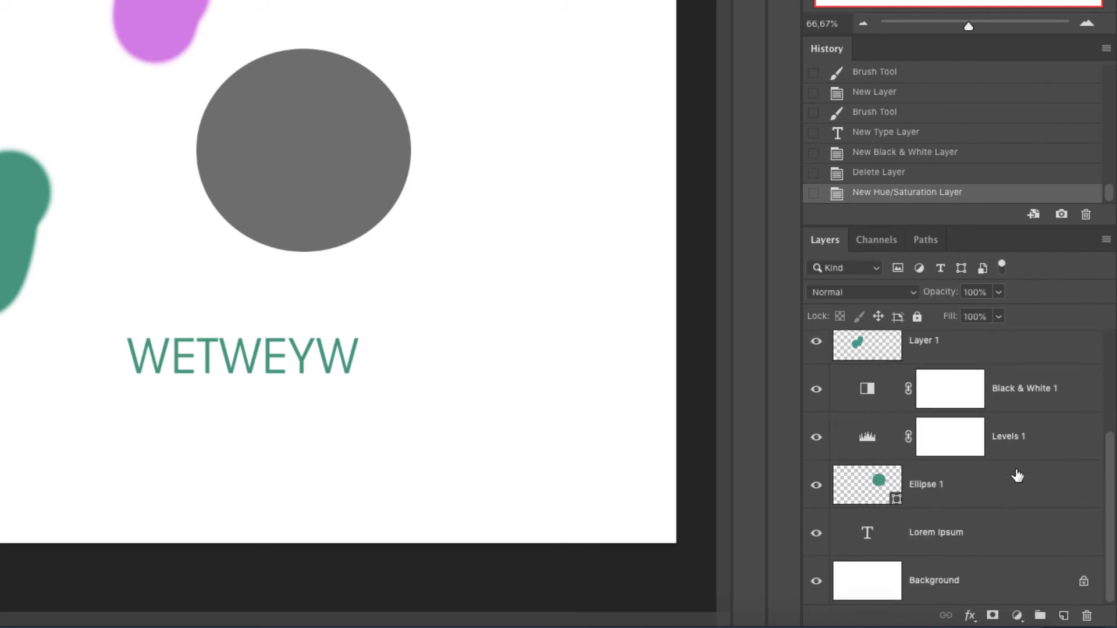
{"action": "scroll", "coordinate": [1017, 476], "scroll_direction": "up", "scroll_amount": 3}
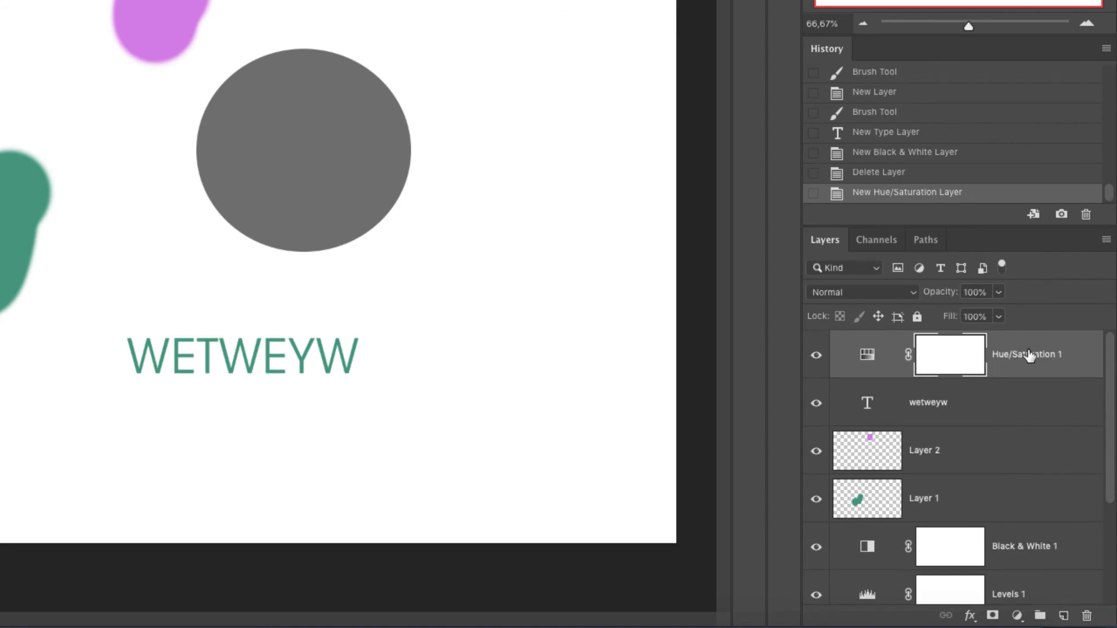
{"action": "scroll", "coordinate": [1047, 436], "scroll_direction": "down", "scroll_amount": 1}
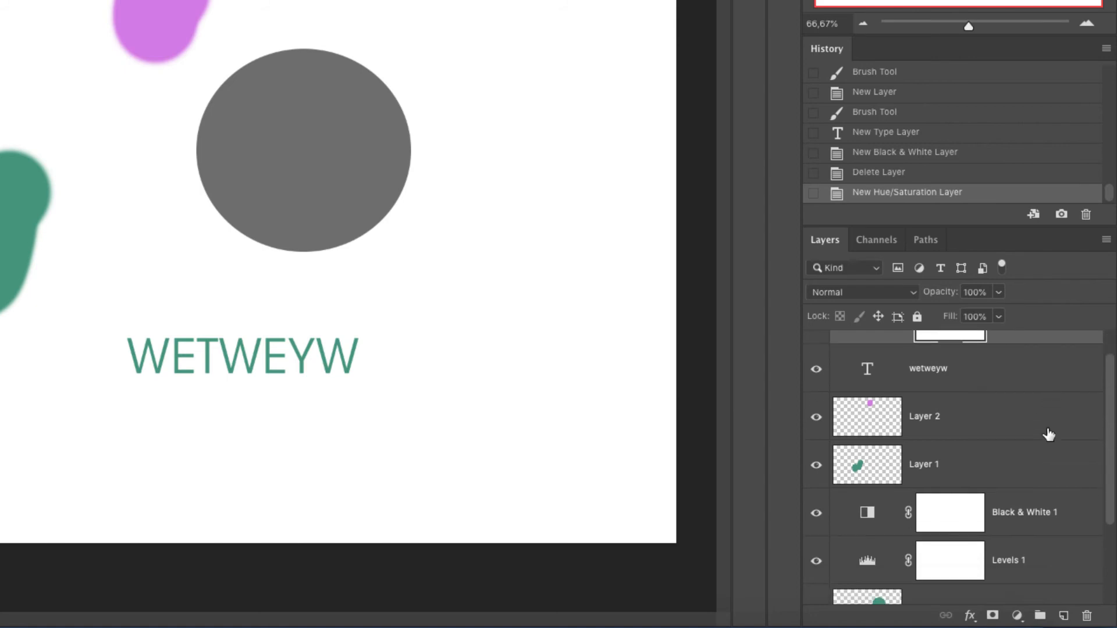
{"action": "scroll", "coordinate": [1076, 454], "scroll_direction": "up", "scroll_amount": 1}
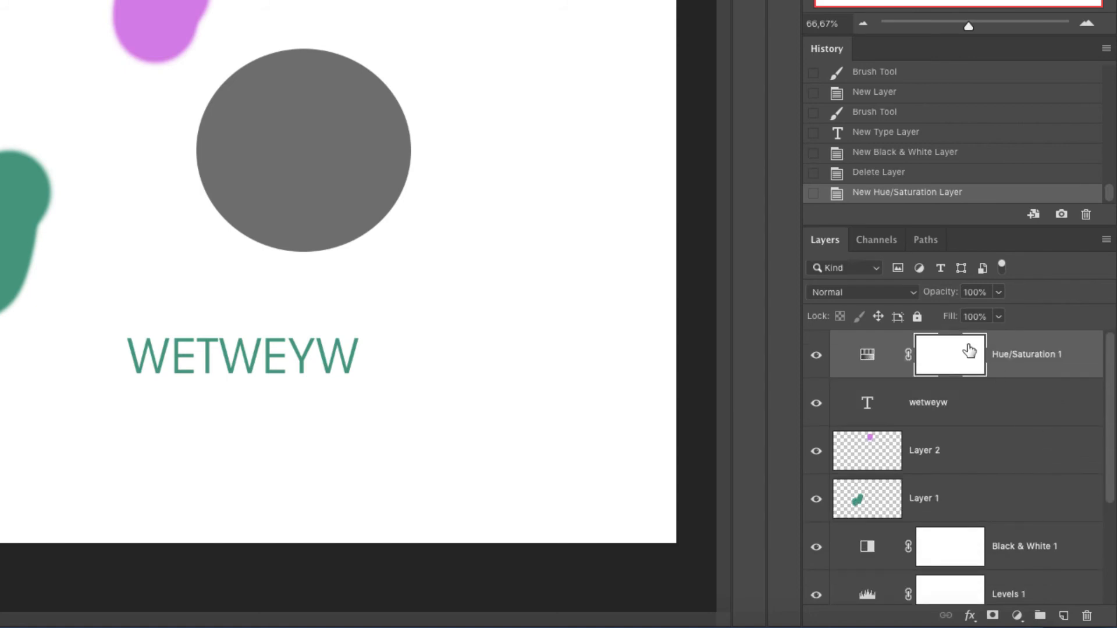
- Filter the layers list by type, shape, adjustment and pixel kinds in turn, clearing each filter
{"action": "left_click", "coordinate": [940, 267]}
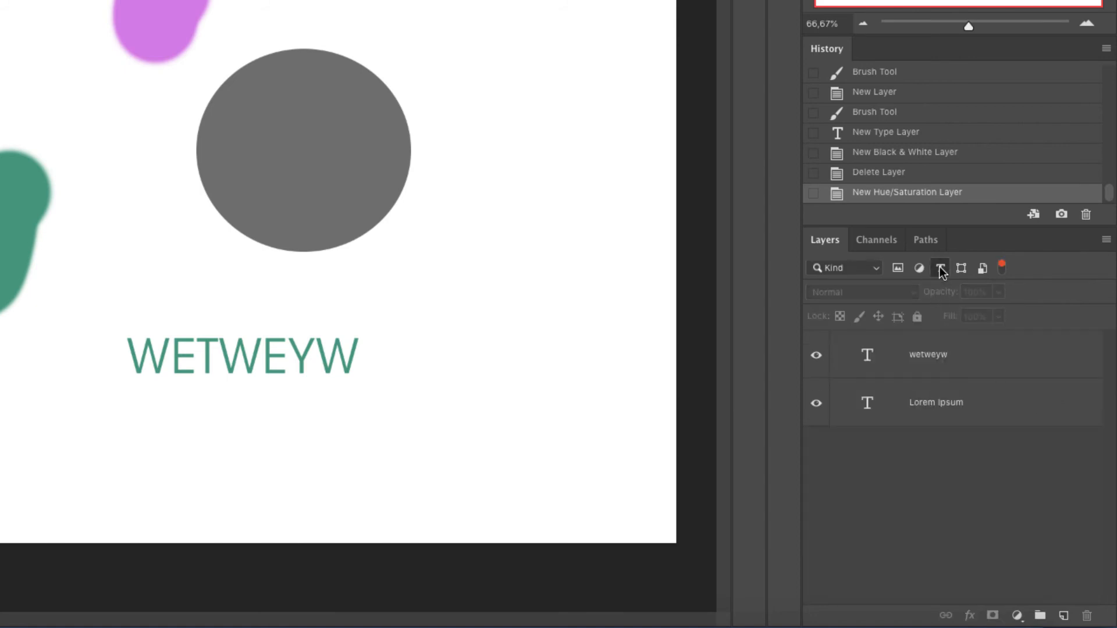
{"action": "left_click", "coordinate": [940, 268]}
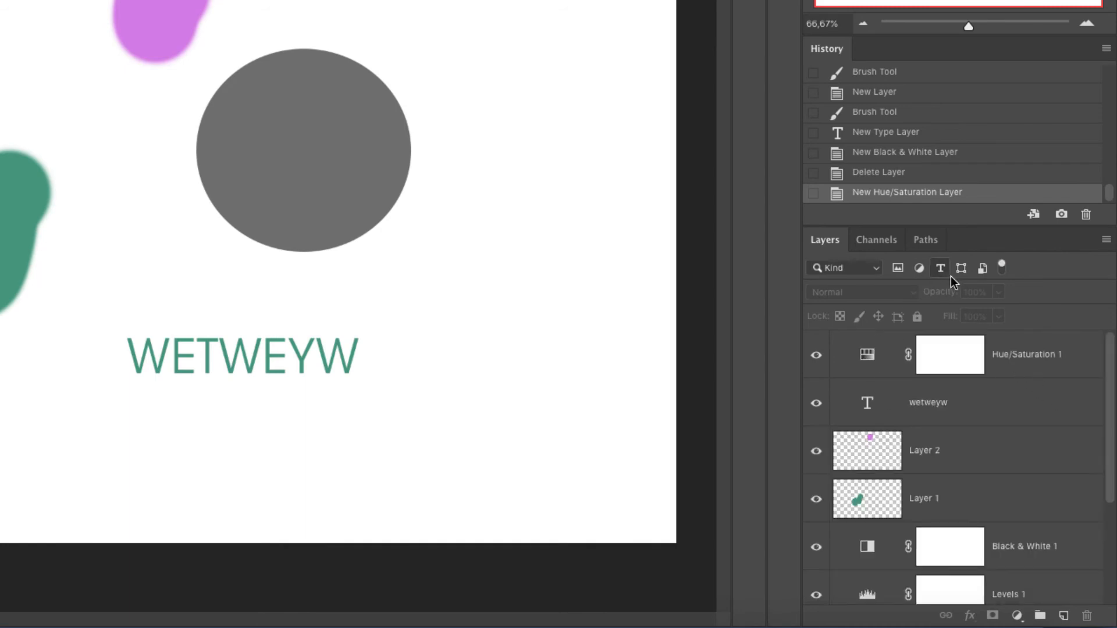
{"action": "left_click", "coordinate": [961, 268]}
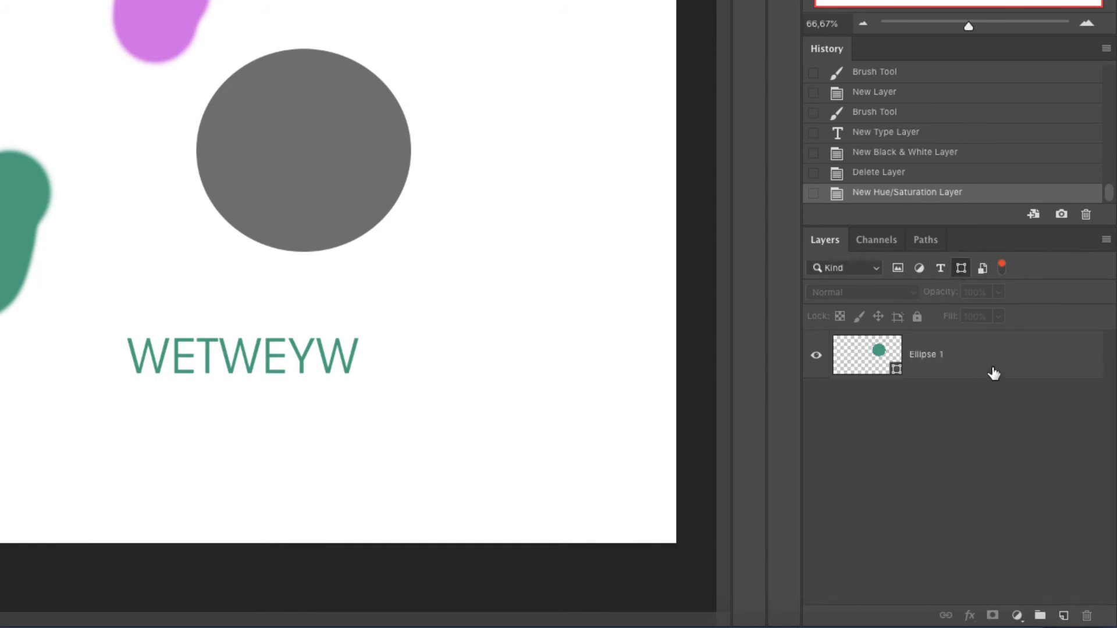
{"action": "left_click", "coordinate": [961, 267]}
{"action": "left_click", "coordinate": [919, 268]}
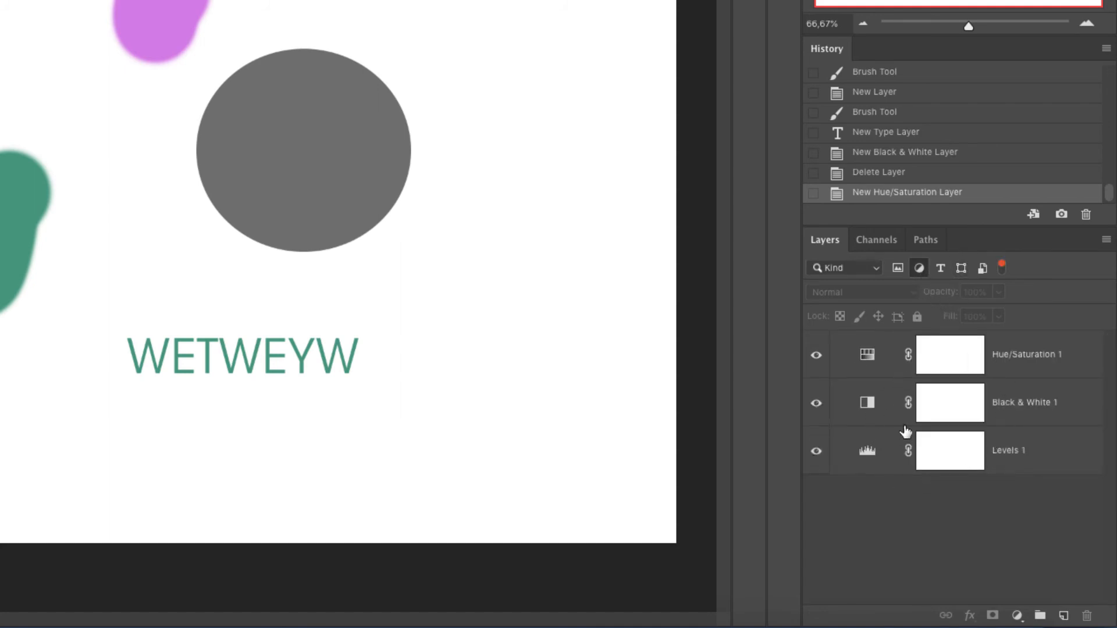
{"action": "left_click", "coordinate": [917, 270]}
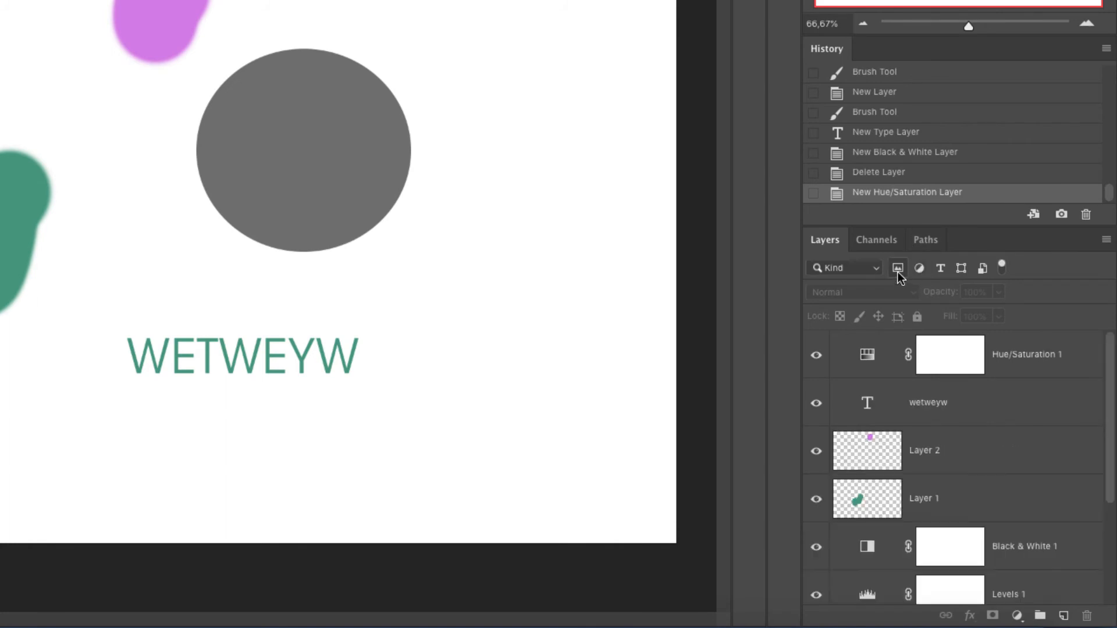
{"action": "left_click", "coordinate": [898, 269]}
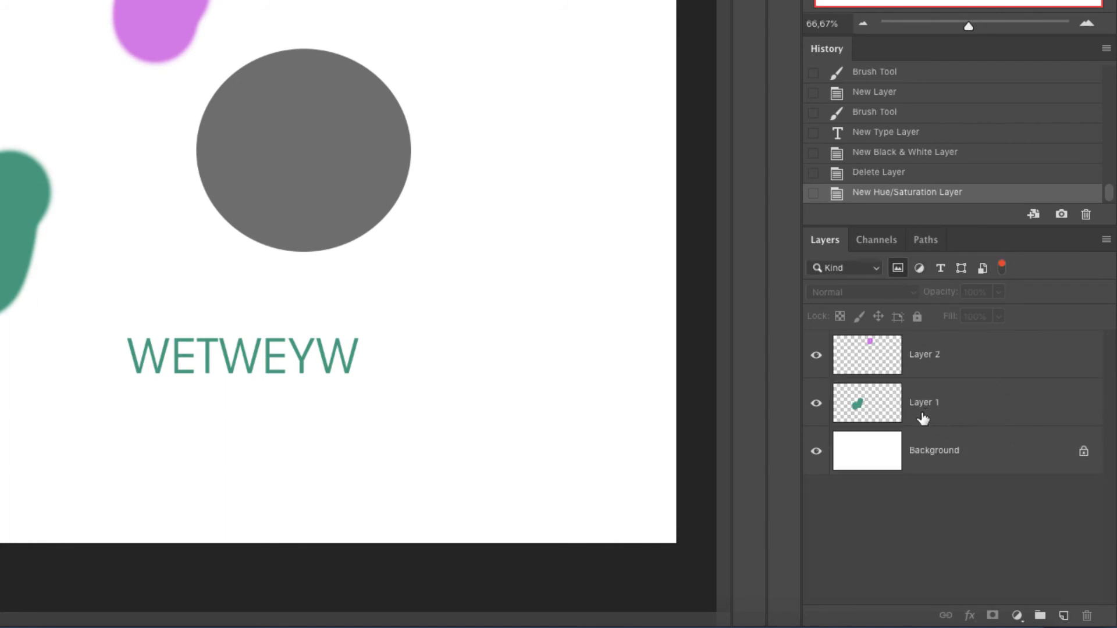
{"action": "left_click", "coordinate": [899, 272]}
- Switch the layer filter to Name and search for Hue, then for wet
{"action": "left_click", "coordinate": [877, 268]}
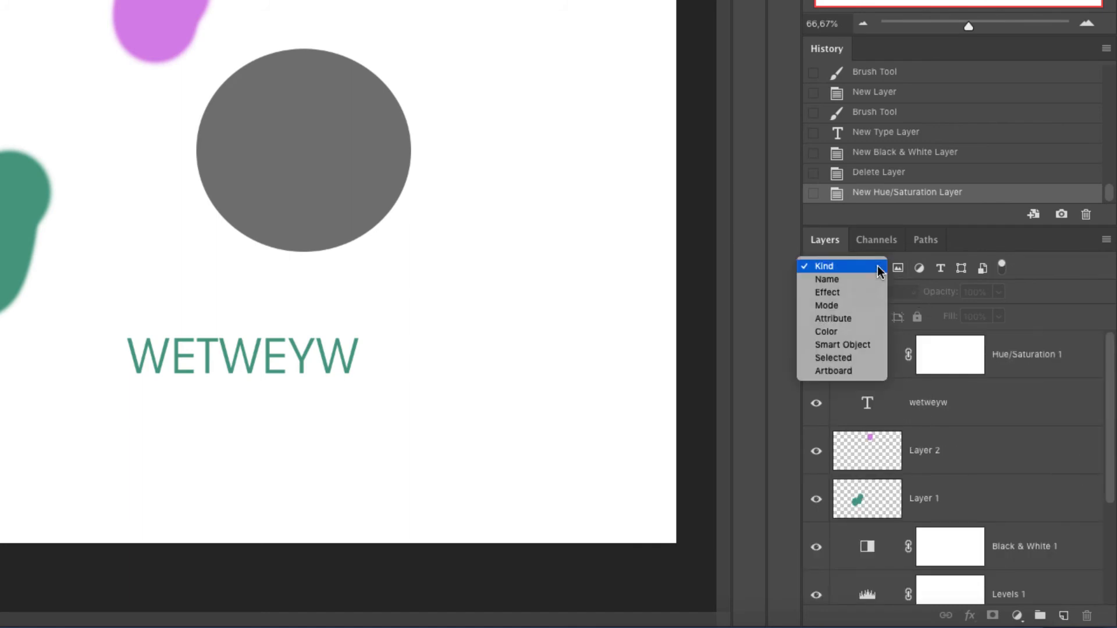
{"action": "left_click", "coordinate": [847, 284]}
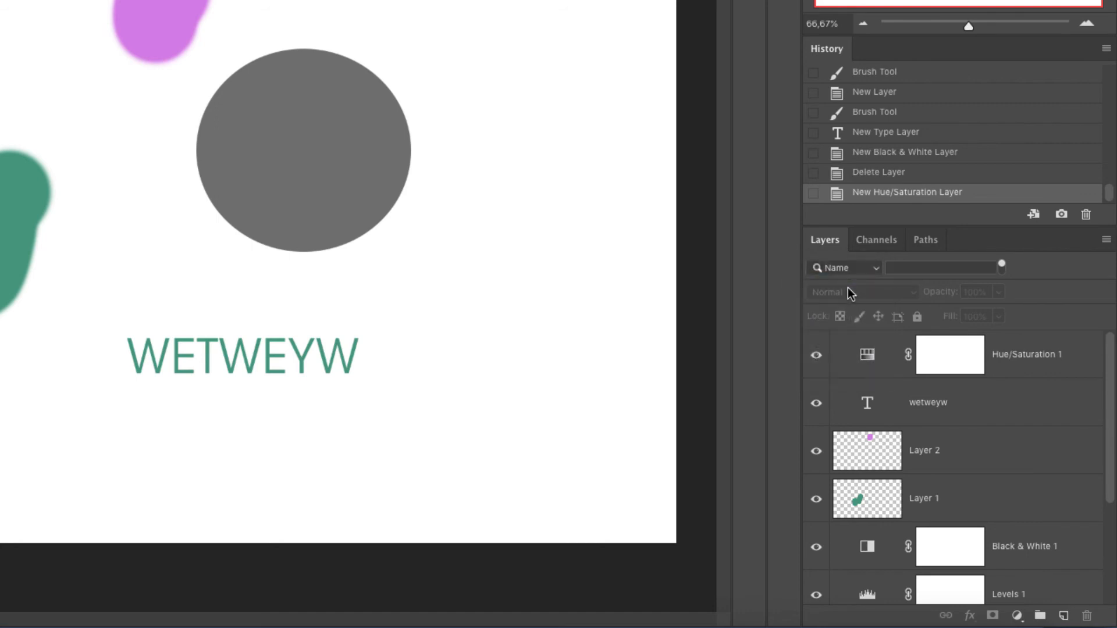
{"action": "left_click", "coordinate": [907, 271]}
{"action": "type", "text": "Hue"}
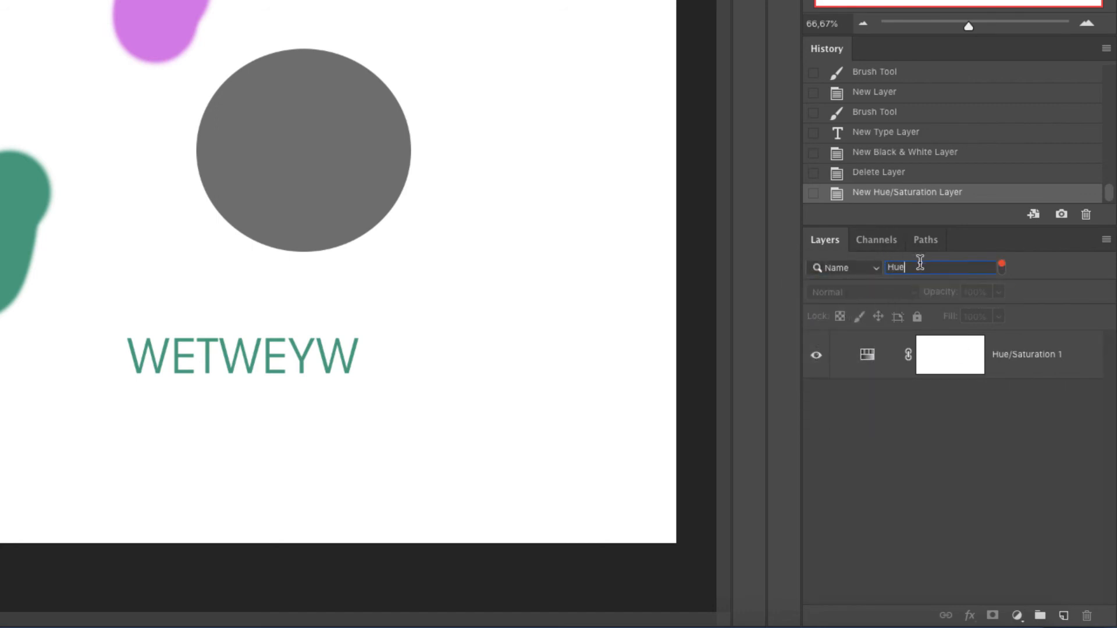
{"action": "left_click_drag", "start_coordinate": [918, 263], "coordinate": [819, 252]}
{"action": "type", "text": "asdwet"}
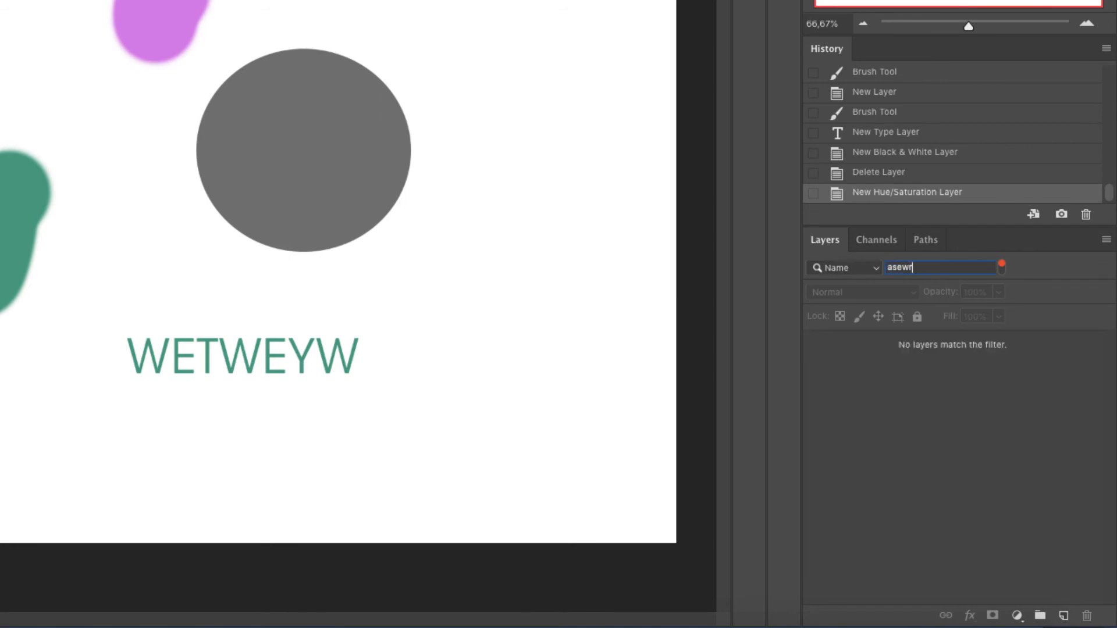
{"action": "key", "text": "BackSpace"}
{"action": "key", "text": "BackSpace"}
{"action": "key", "text": "BackSpace"}
{"action": "key", "text": "BackSpace"}
{"action": "key", "text": "BackSpace"}
{"action": "key", "text": "BackSpace"}
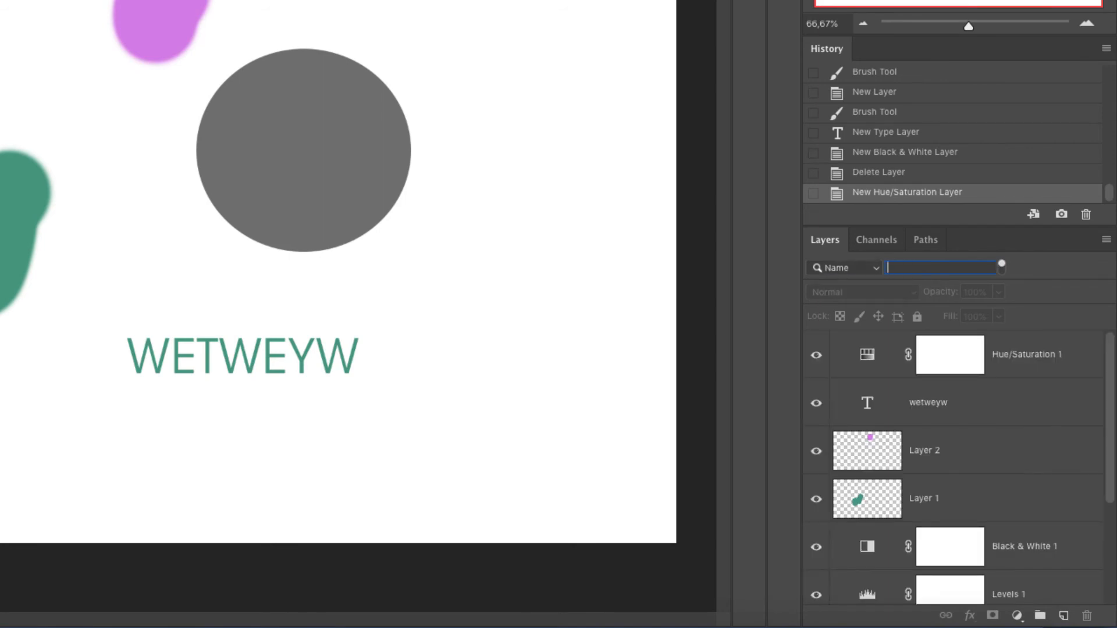
{"action": "type", "text": "wet"}
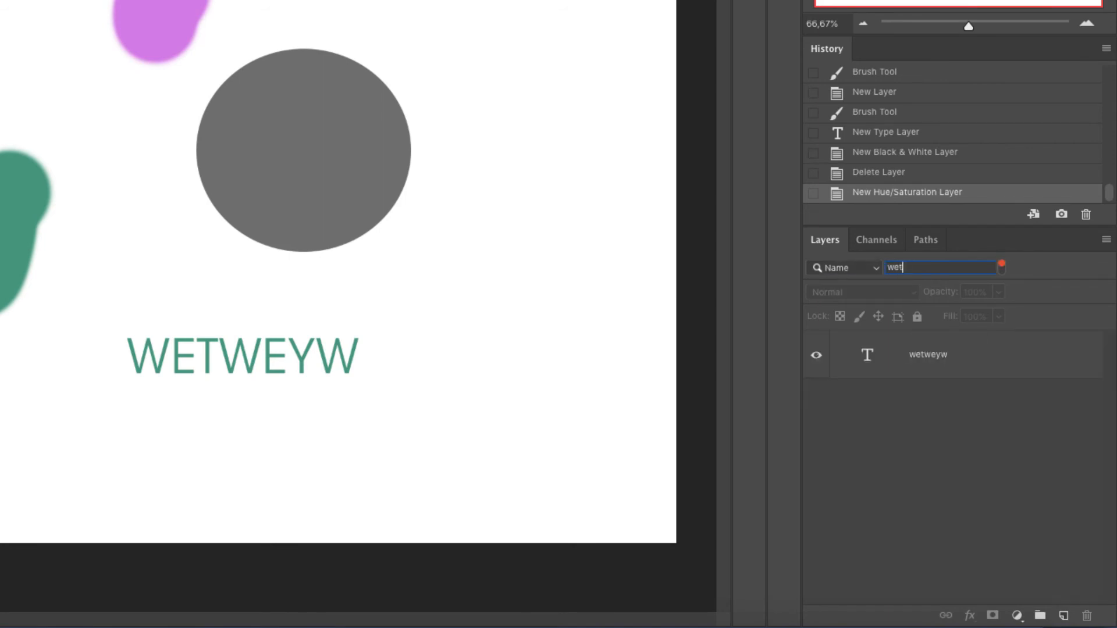
- Switch the layer filter to Color and open its colour choices
{"action": "left_click", "coordinate": [866, 267]}
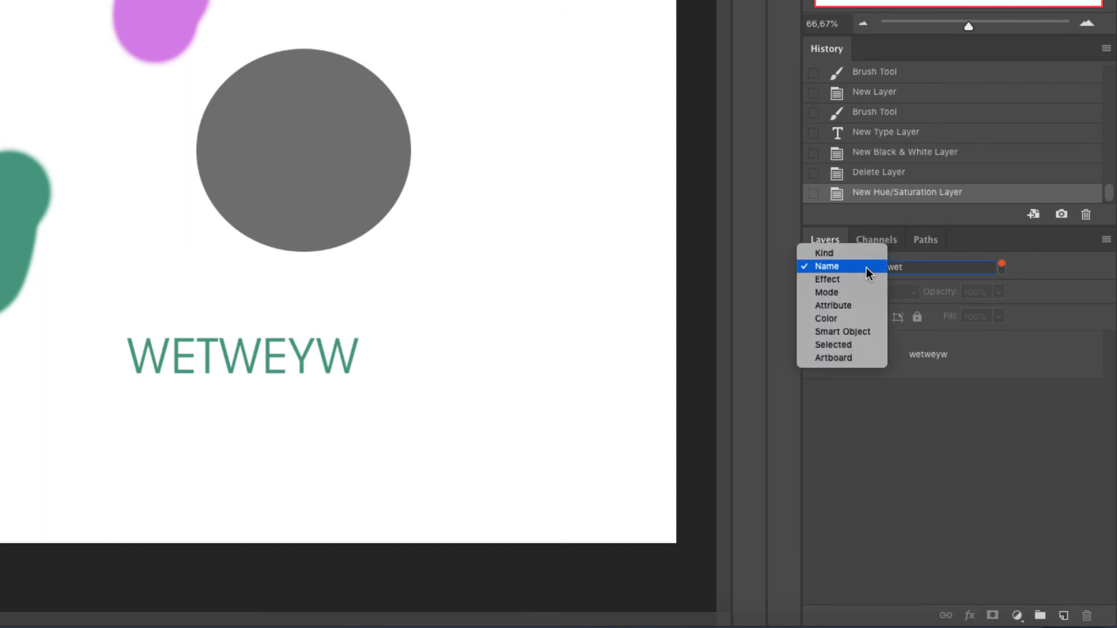
{"action": "left_click", "coordinate": [848, 317]}
{"action": "left_click", "coordinate": [901, 268]}
{"action": "key", "text": "Escape"}
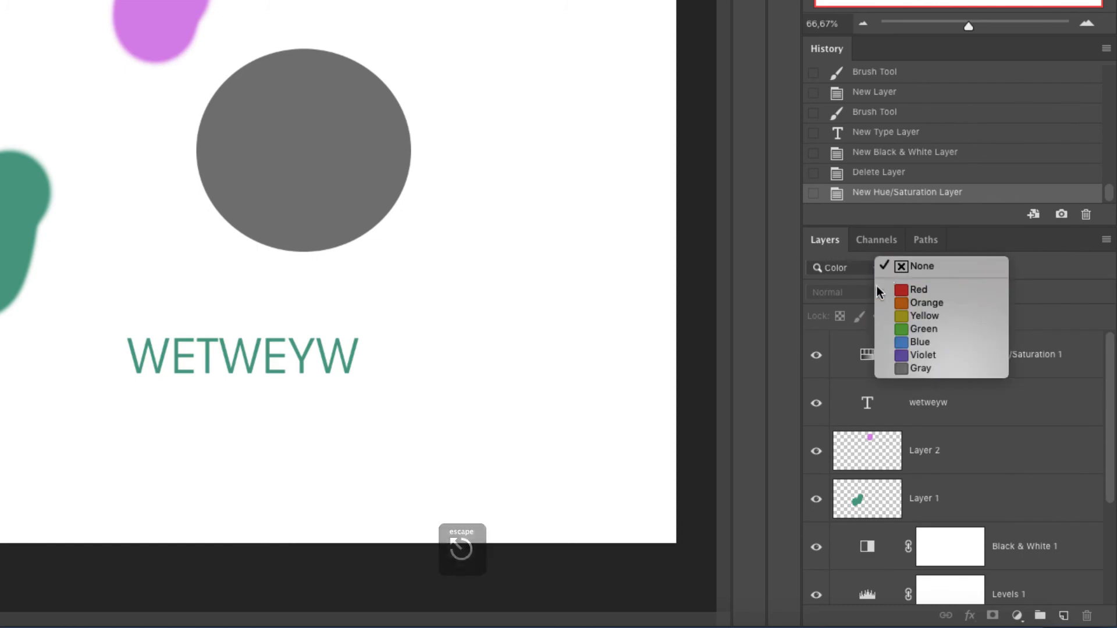
- Label Layer 2 yellow, and the ellipse and Black & White 1 layers orange
{"action": "right_click", "coordinate": [972, 445]}
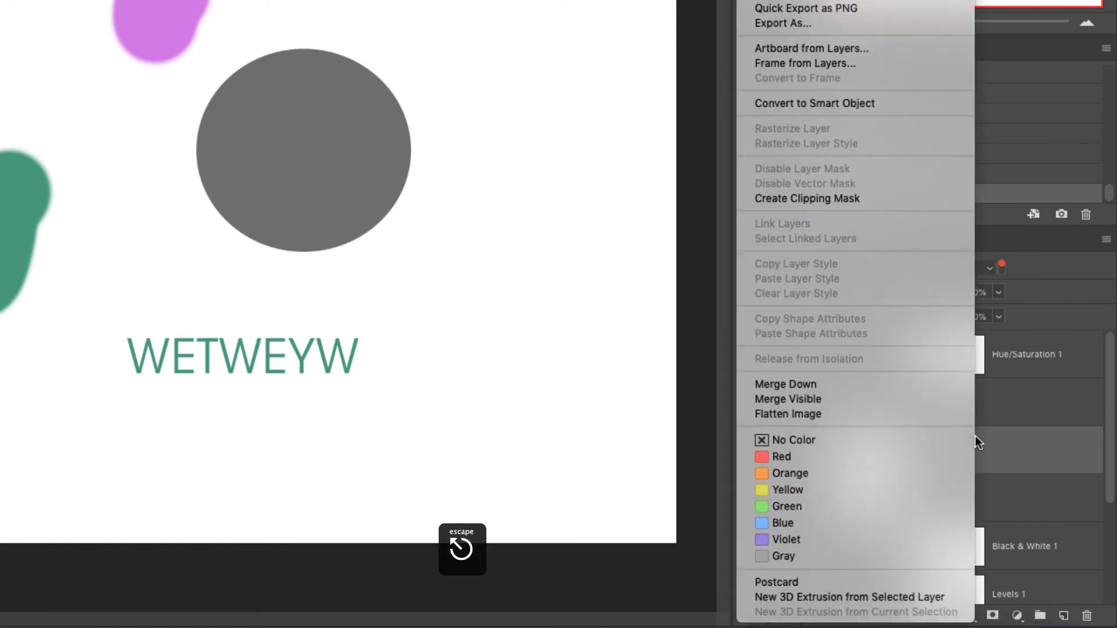
{"action": "left_click", "coordinate": [858, 490]}
{"action": "scroll", "coordinate": [1024, 513], "scroll_direction": "down", "scroll_amount": 3}
{"action": "right_click", "coordinate": [1025, 512]}
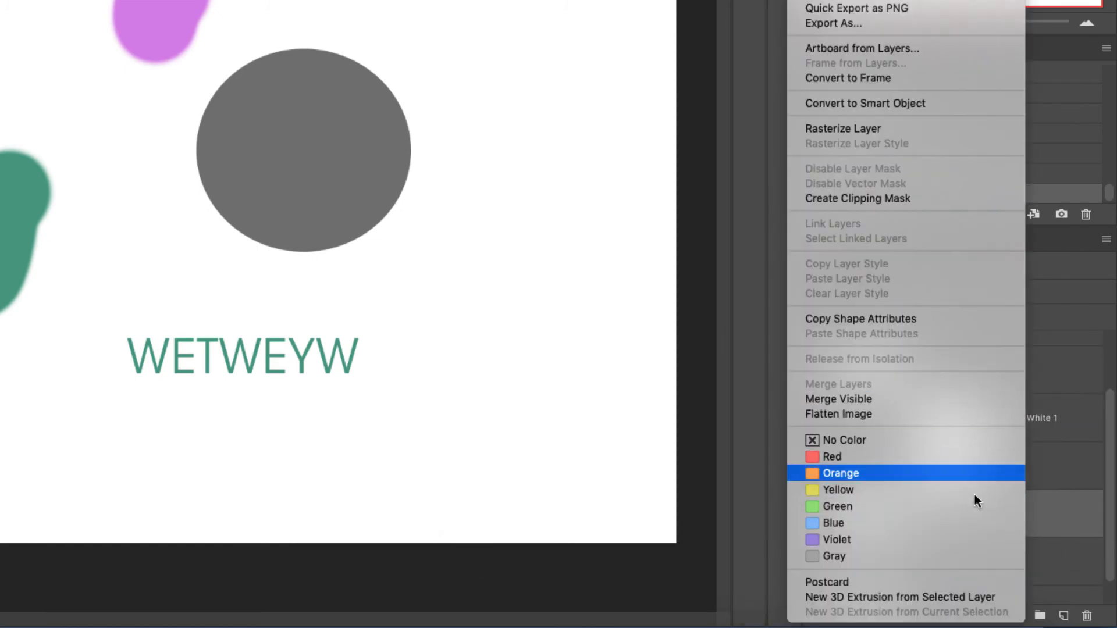
{"action": "left_click", "coordinate": [989, 473]}
{"action": "right_click", "coordinate": [1019, 432]}
{"action": "left_click", "coordinate": [853, 473]}
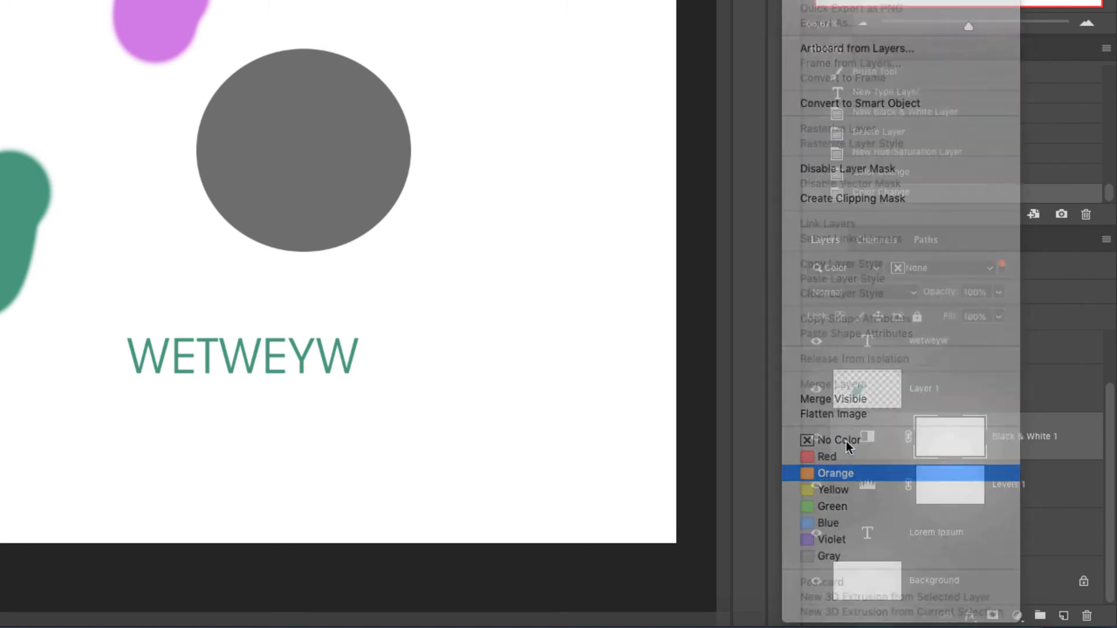
- Filter the layers list to show layers with no colour label
{"action": "left_click", "coordinate": [901, 272]}
{"action": "left_click", "coordinate": [903, 270]}
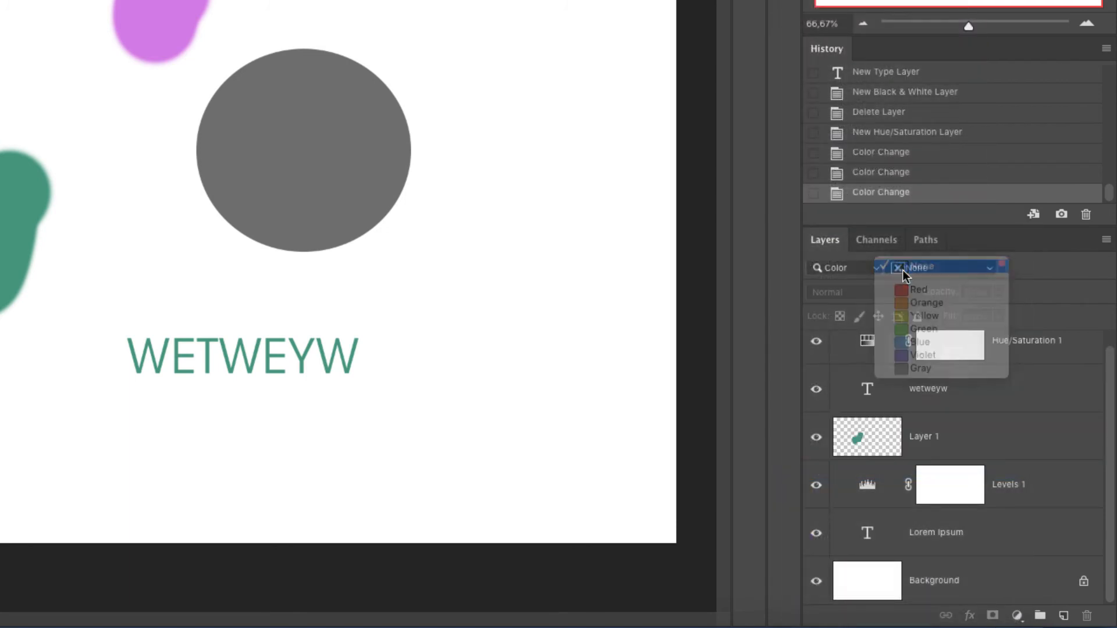
- Toggle the layer filter off and on, then filter the layers by the Orange label and then the Yellow label
{"action": "left_click", "coordinate": [1001, 266]}
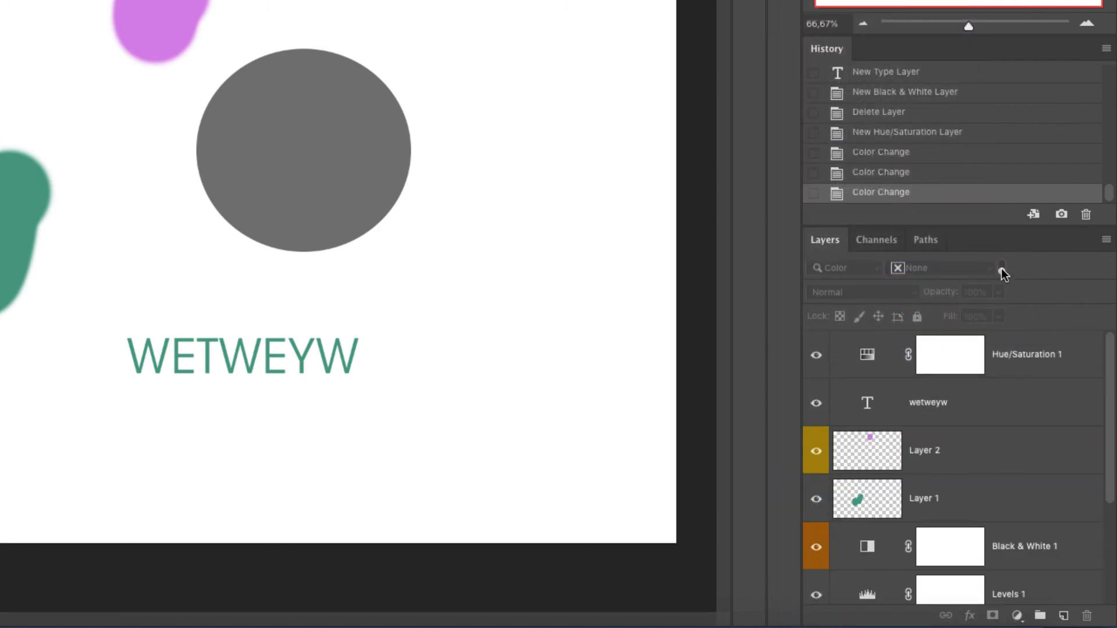
{"action": "left_click", "coordinate": [1001, 267]}
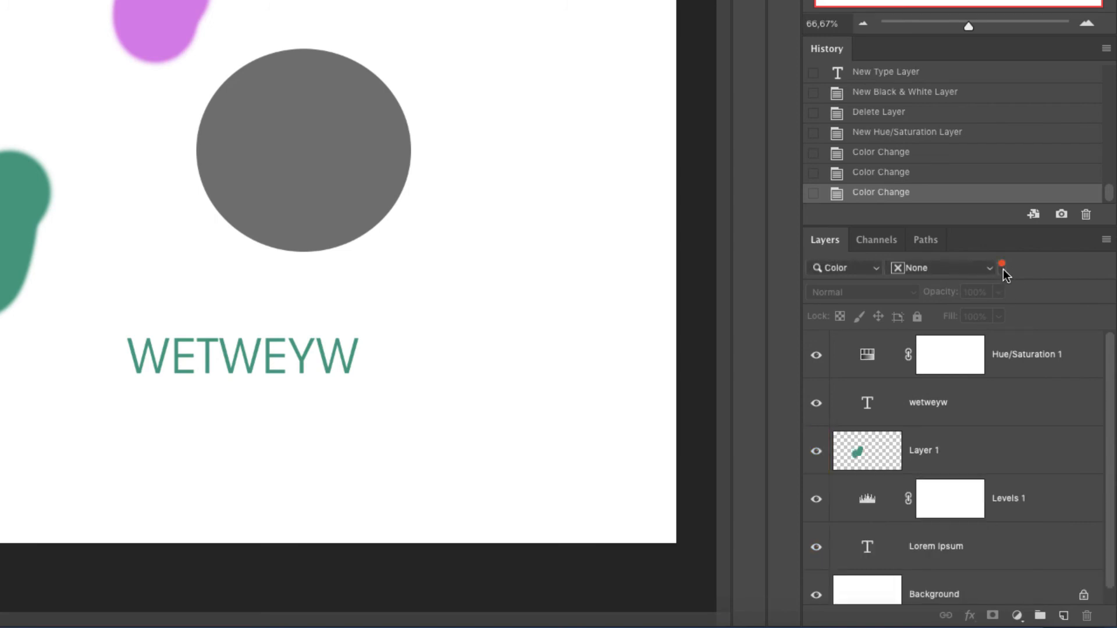
{"action": "left_click", "coordinate": [907, 268]}
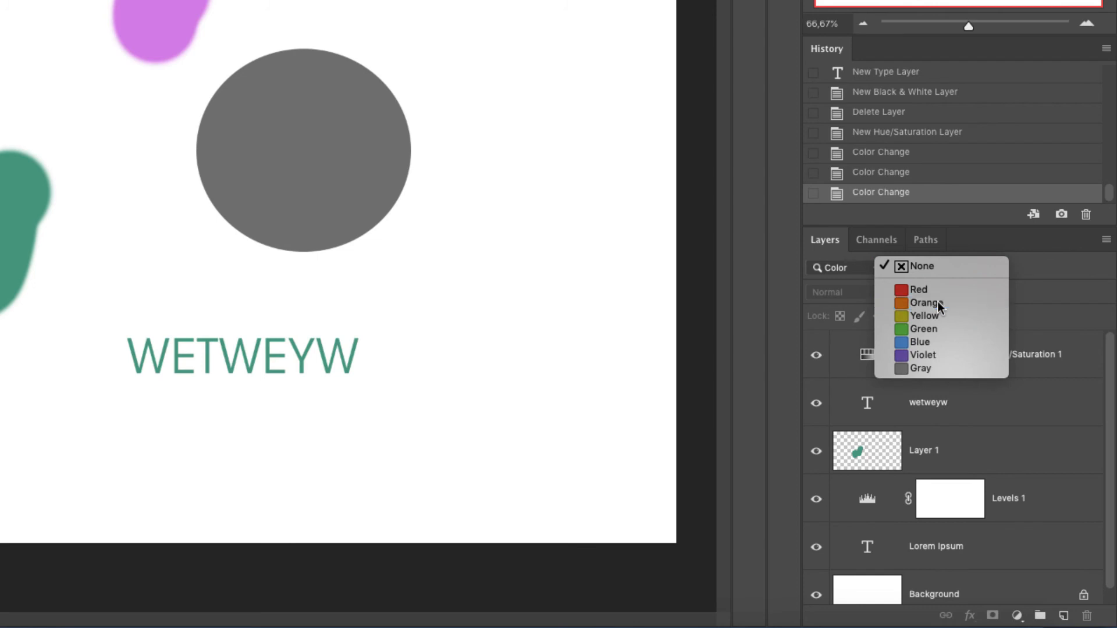
{"action": "left_click", "coordinate": [926, 302]}
{"action": "left_click", "coordinate": [969, 268]}
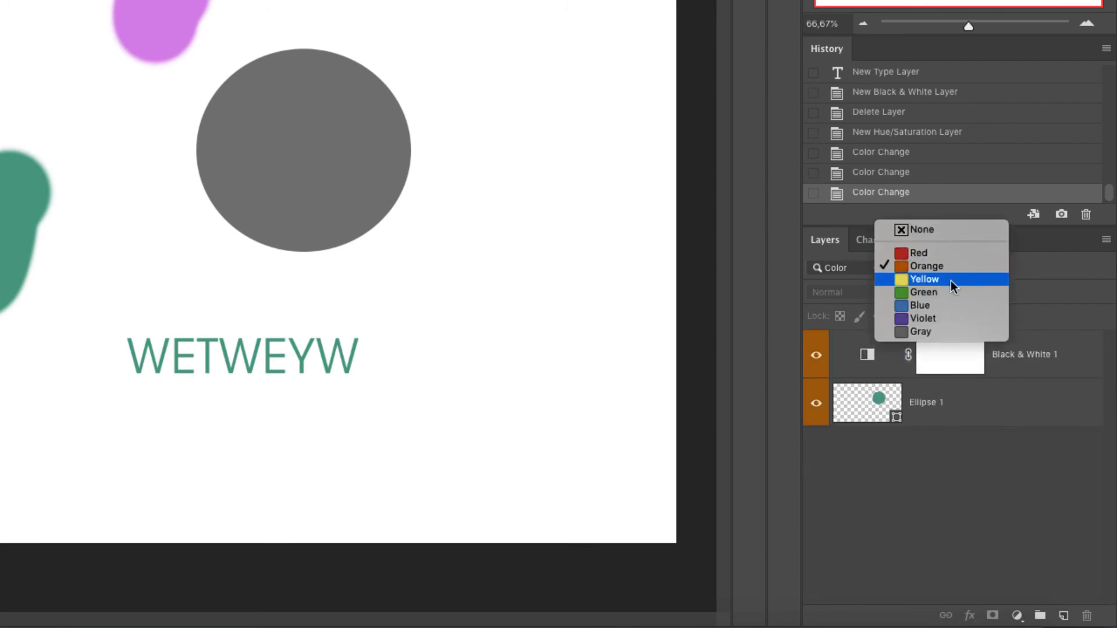
{"action": "left_click", "coordinate": [950, 281]}
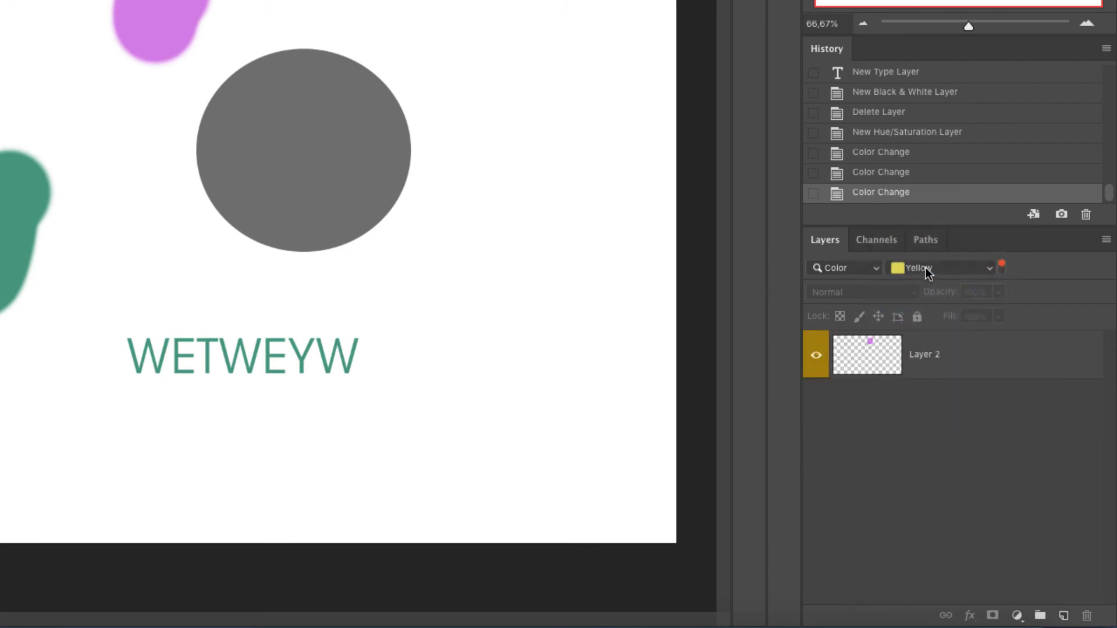
- Switch the layer filter type to Smart Object and then to Mode
{"action": "left_click", "coordinate": [872, 267]}
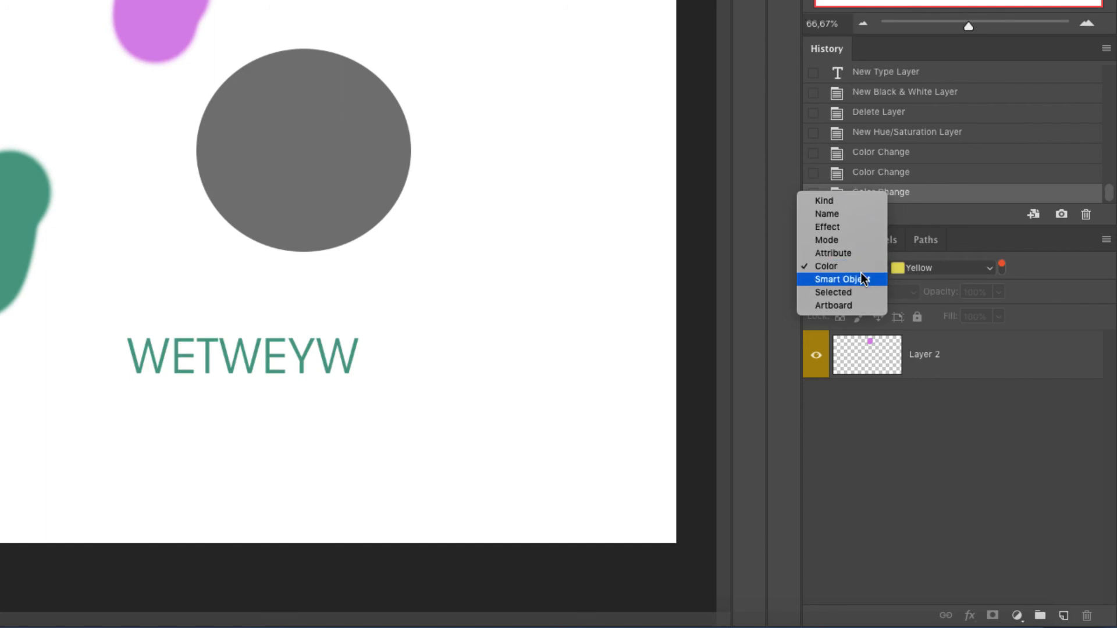
{"action": "left_click", "coordinate": [861, 283]}
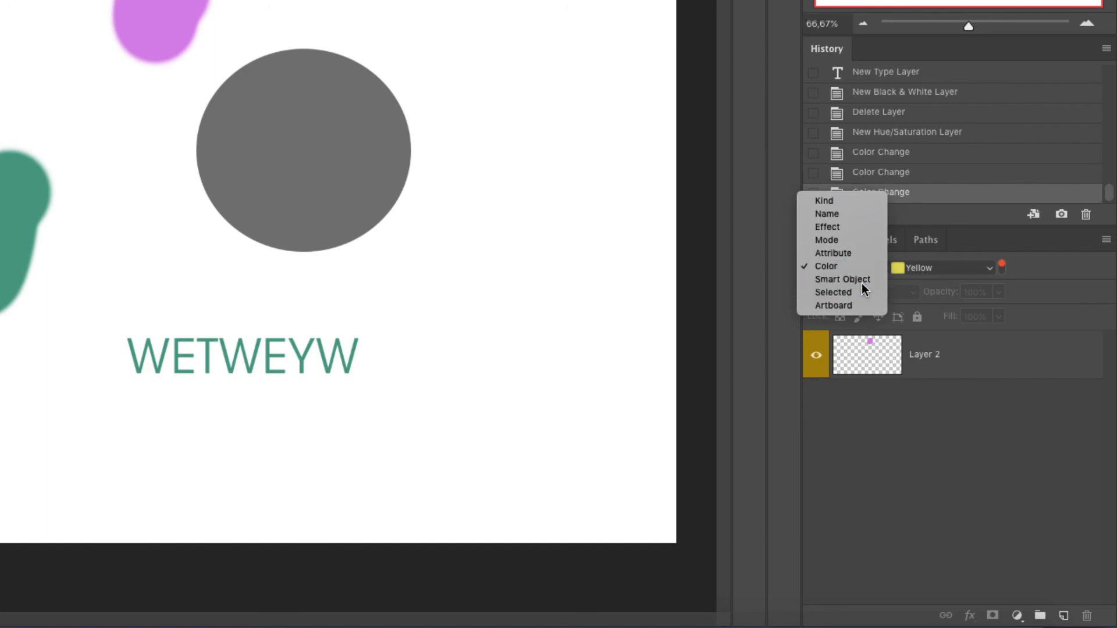
{"action": "left_click", "coordinate": [867, 267]}
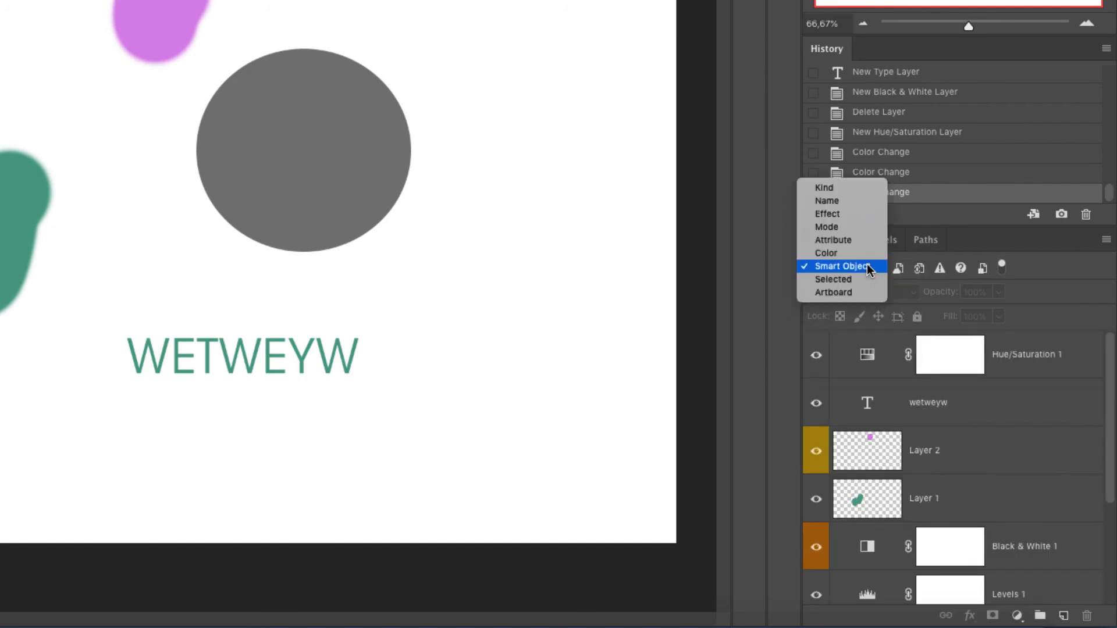
{"action": "left_click", "coordinate": [838, 224]}
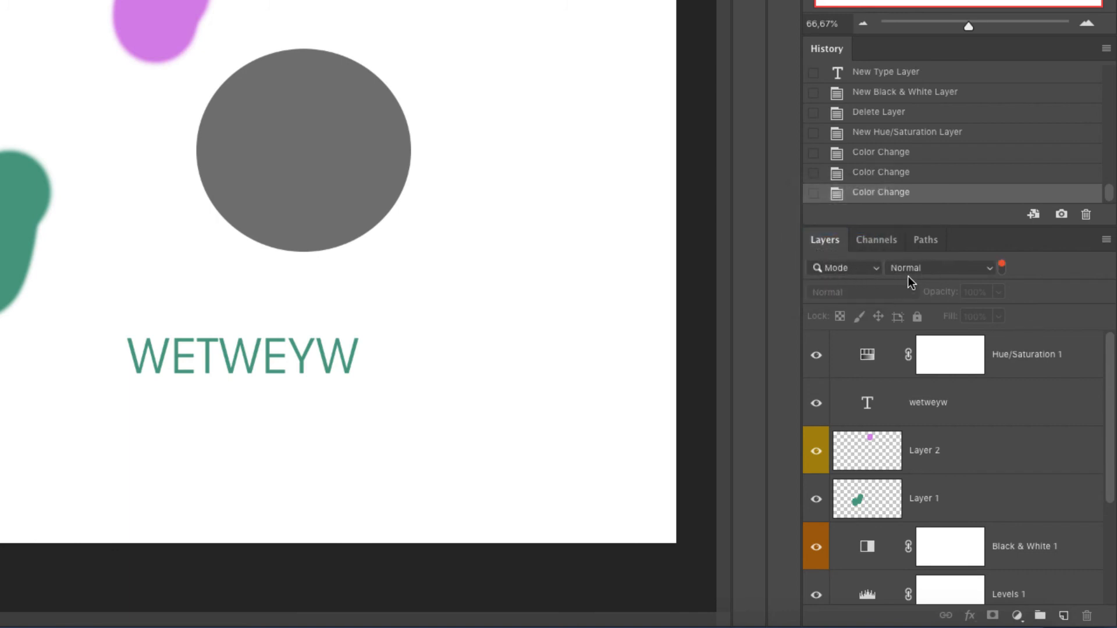
- Filter the layers by the Overlay blend mode, then by Normal
{"action": "left_click", "coordinate": [957, 270]}
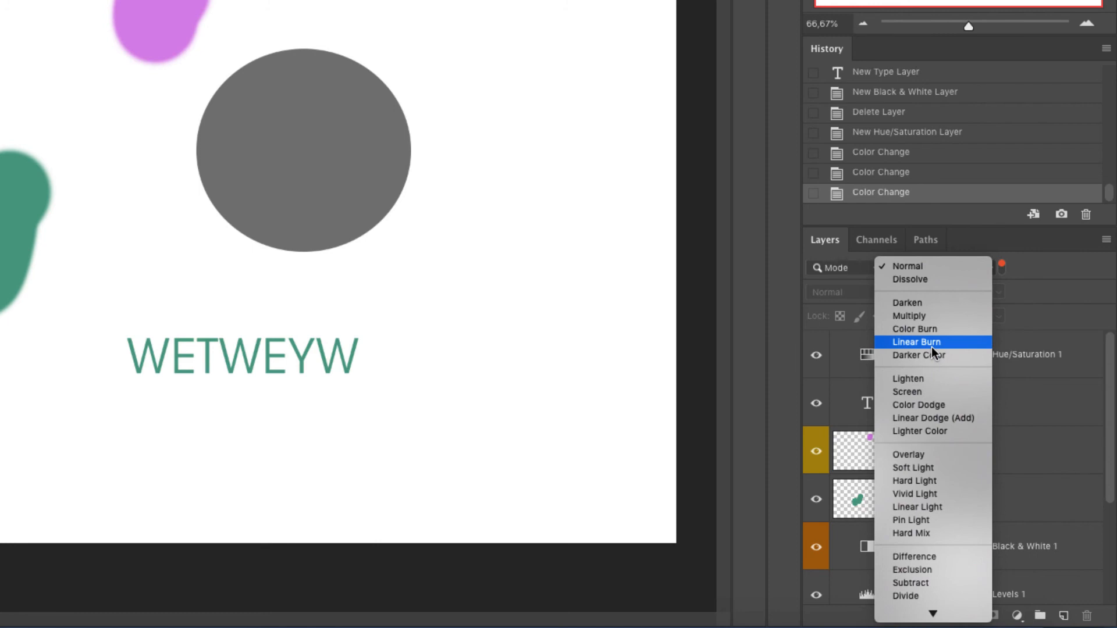
{"action": "left_click", "coordinate": [933, 455]}
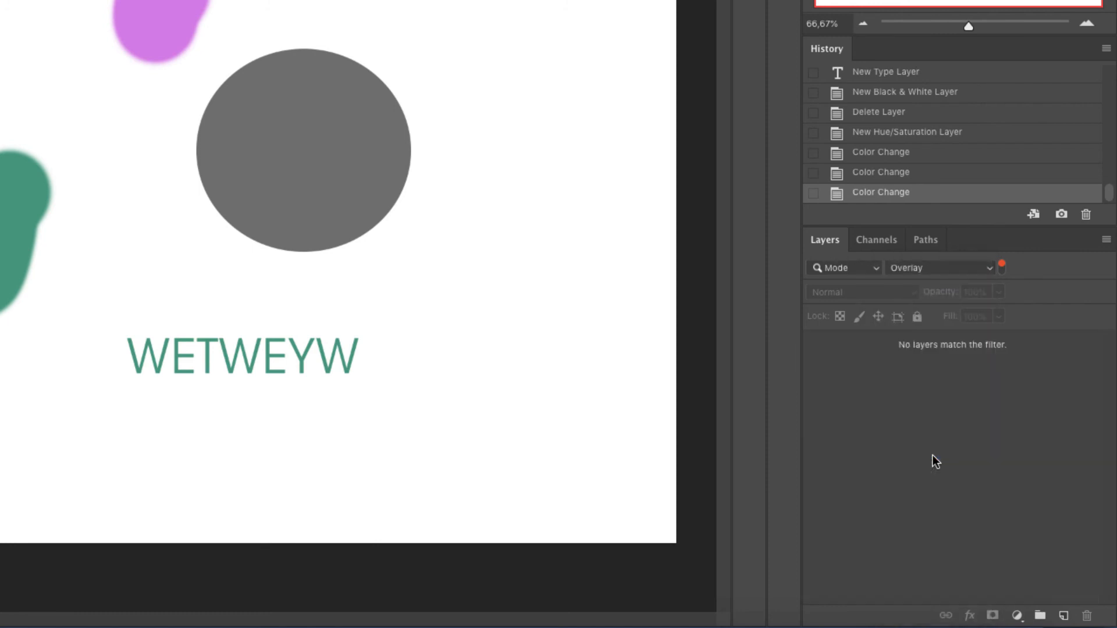
{"action": "left_click", "coordinate": [941, 269]}
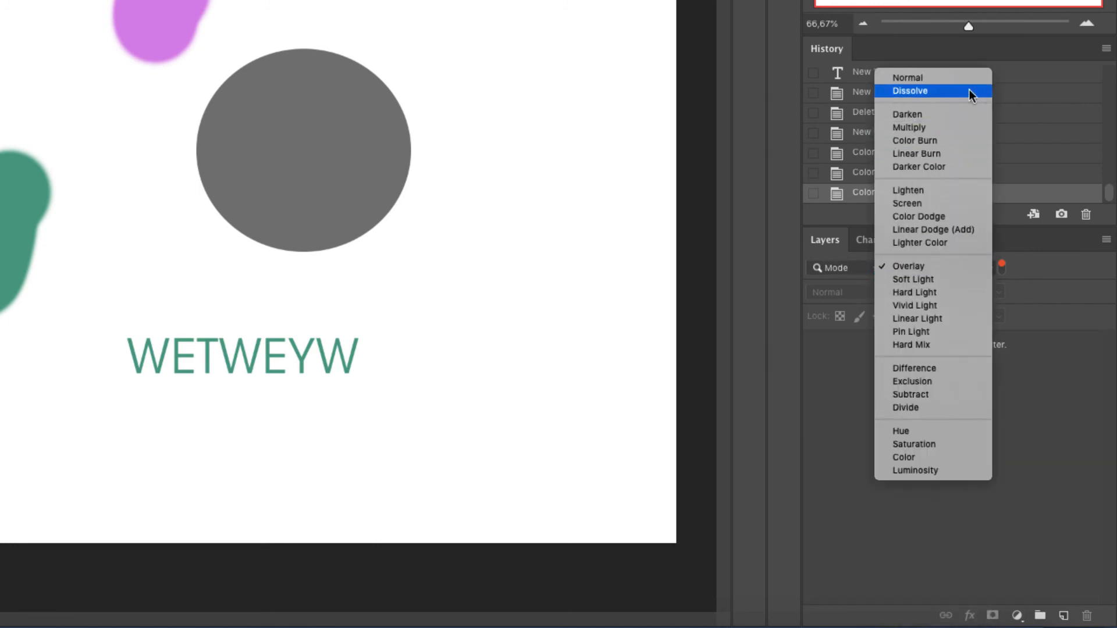
{"action": "left_click", "coordinate": [941, 83]}
- Switch the layer filter to Effect and open its list of effect choices
{"action": "left_click", "coordinate": [841, 267]}
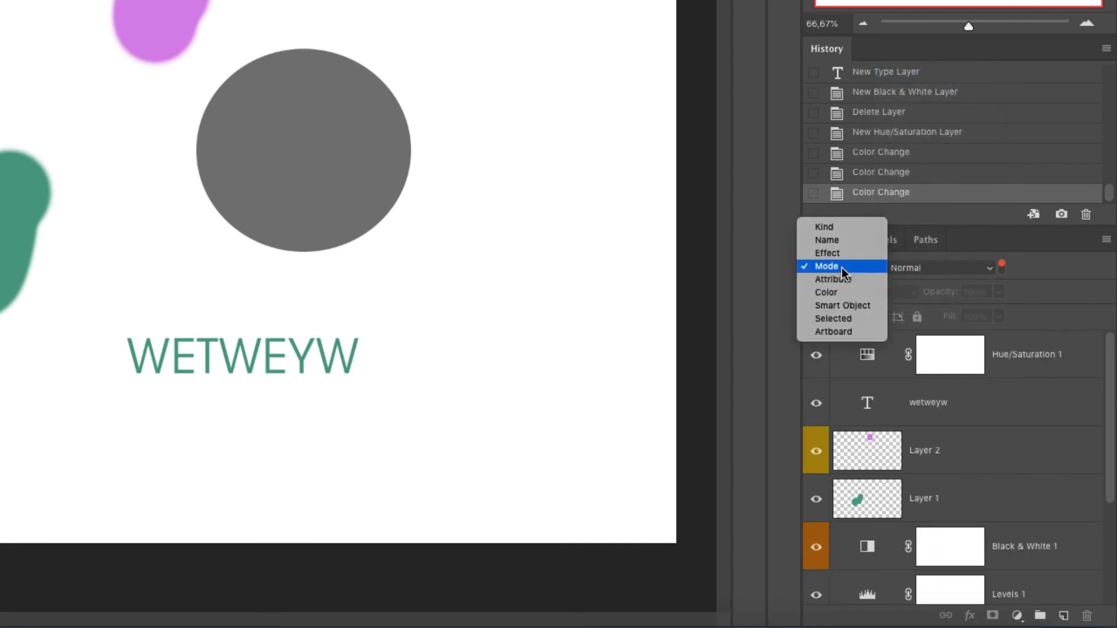
{"action": "left_click", "coordinate": [837, 255]}
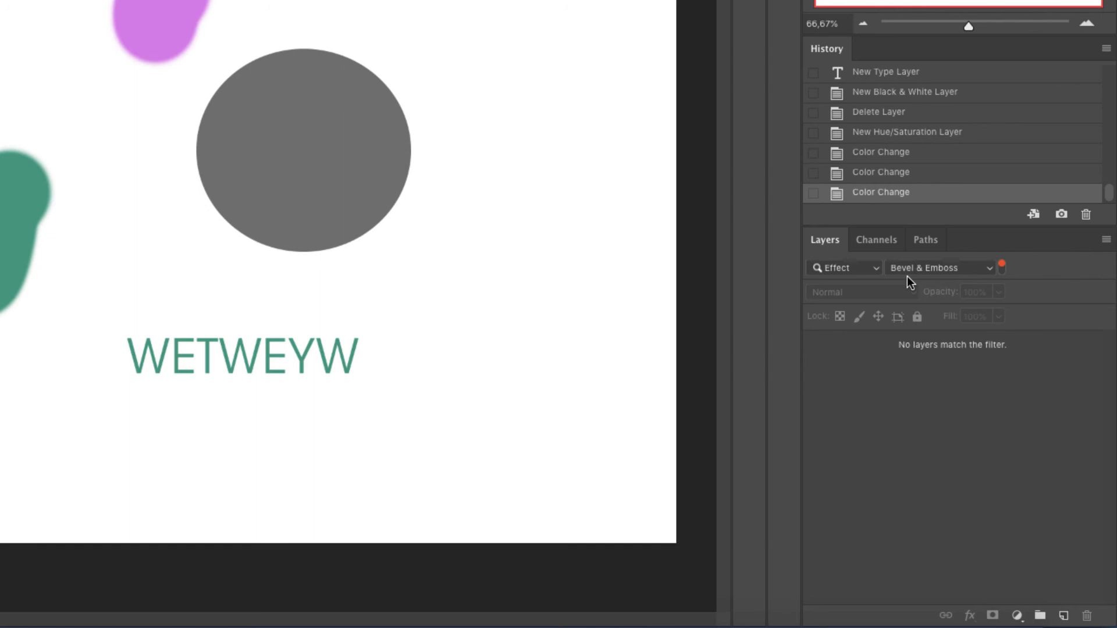
{"action": "left_click", "coordinate": [917, 271]}
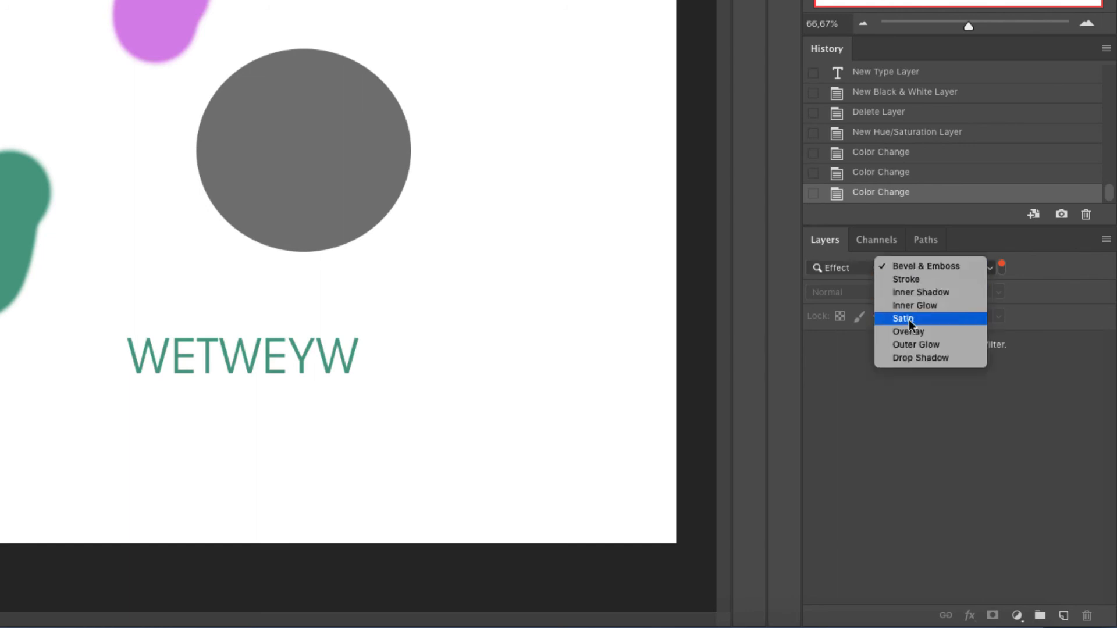
{"action": "left_click", "coordinate": [839, 273]}
- Switch the layer filter to Attribute and open its list of attribute choices
{"action": "left_click", "coordinate": [849, 270]}
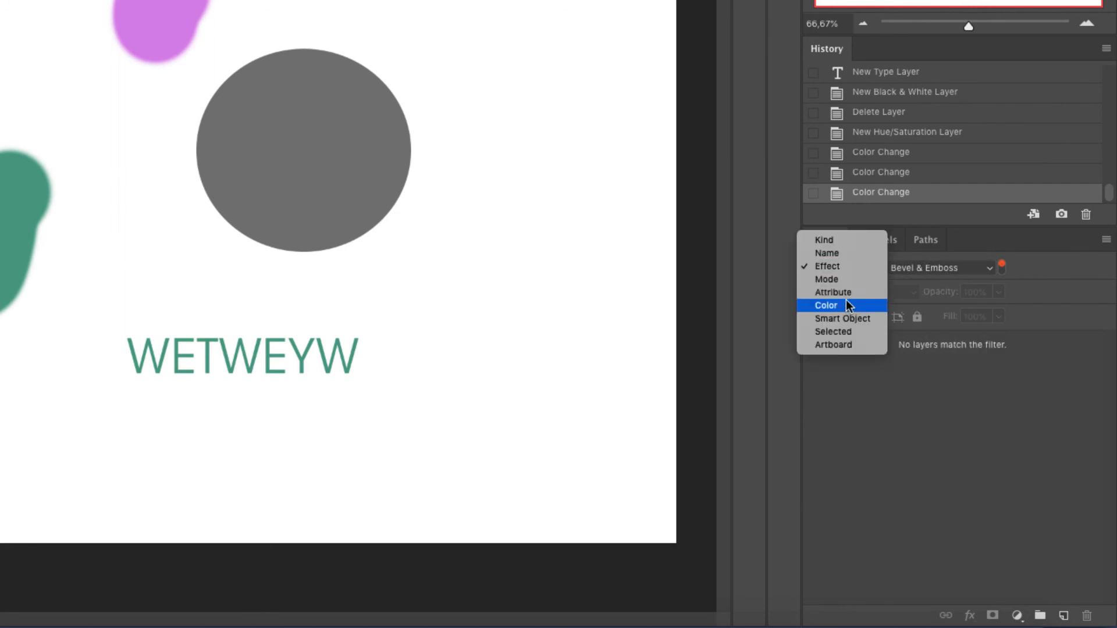
{"action": "left_click", "coordinate": [847, 292]}
{"action": "left_click", "coordinate": [951, 267]}
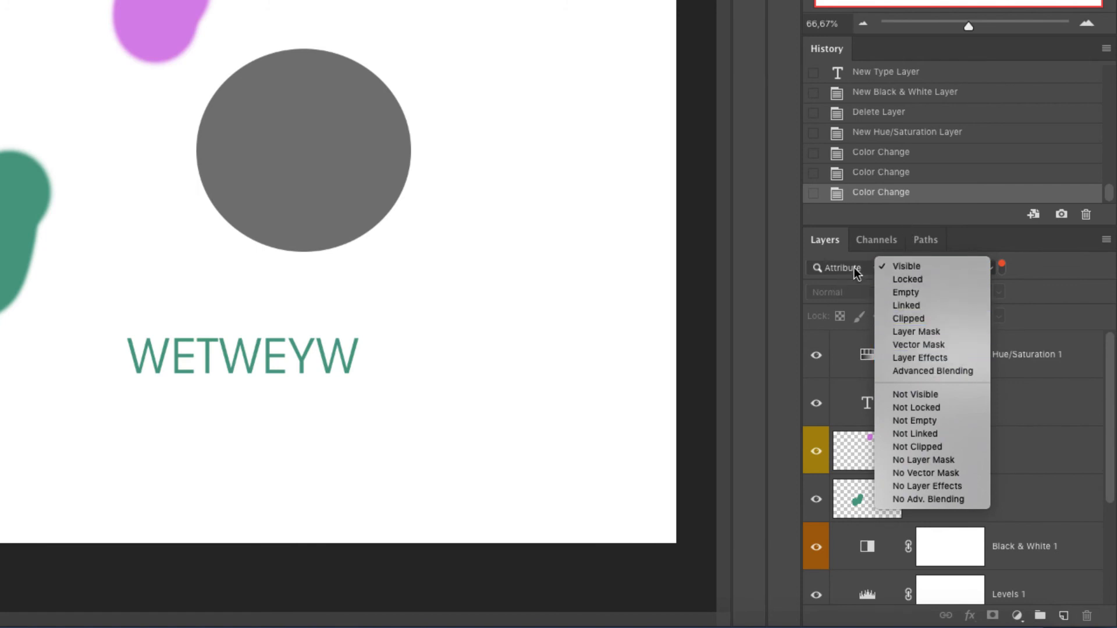
{"action": "left_click", "coordinate": [1039, 268]}
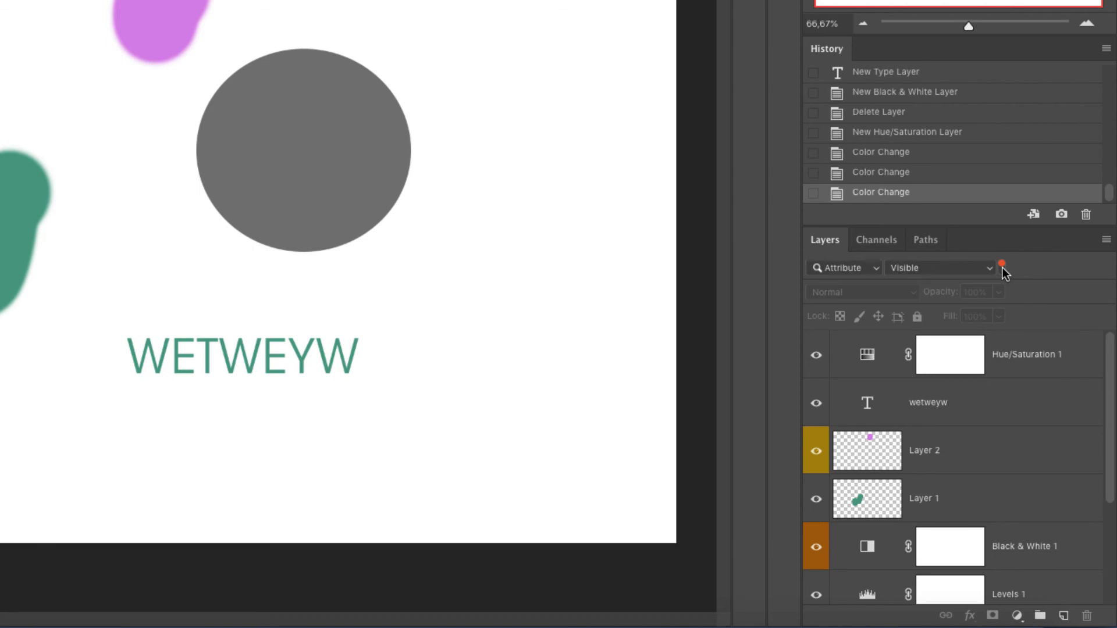
- Switch the layer filter back to Kind and toggle layer filtering off and on
{"action": "left_click", "coordinate": [871, 269]}
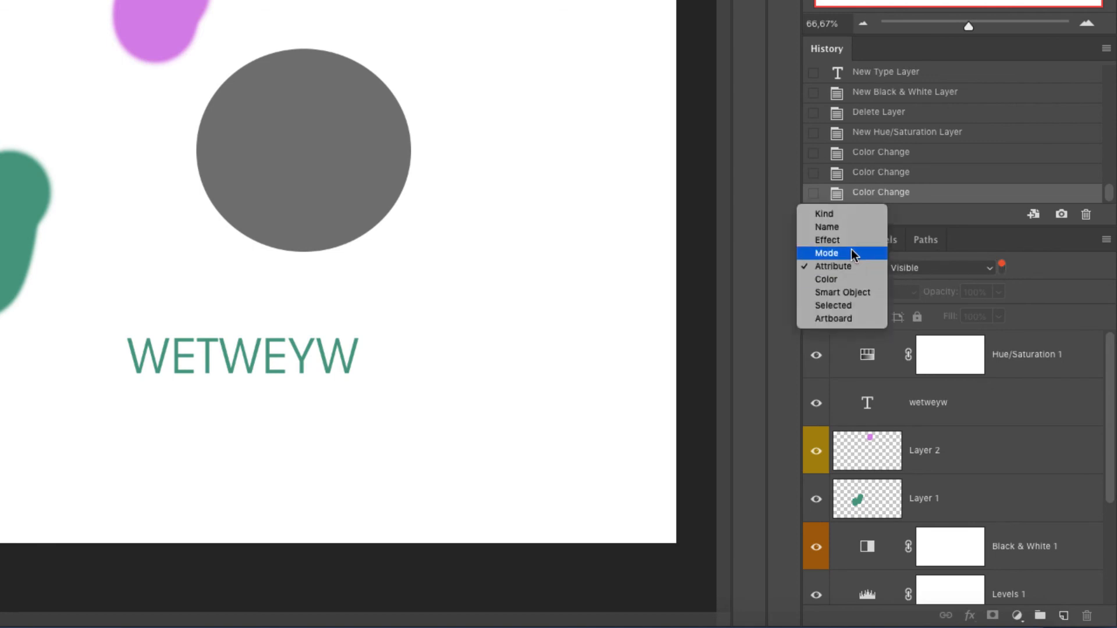
{"action": "left_click", "coordinate": [826, 214]}
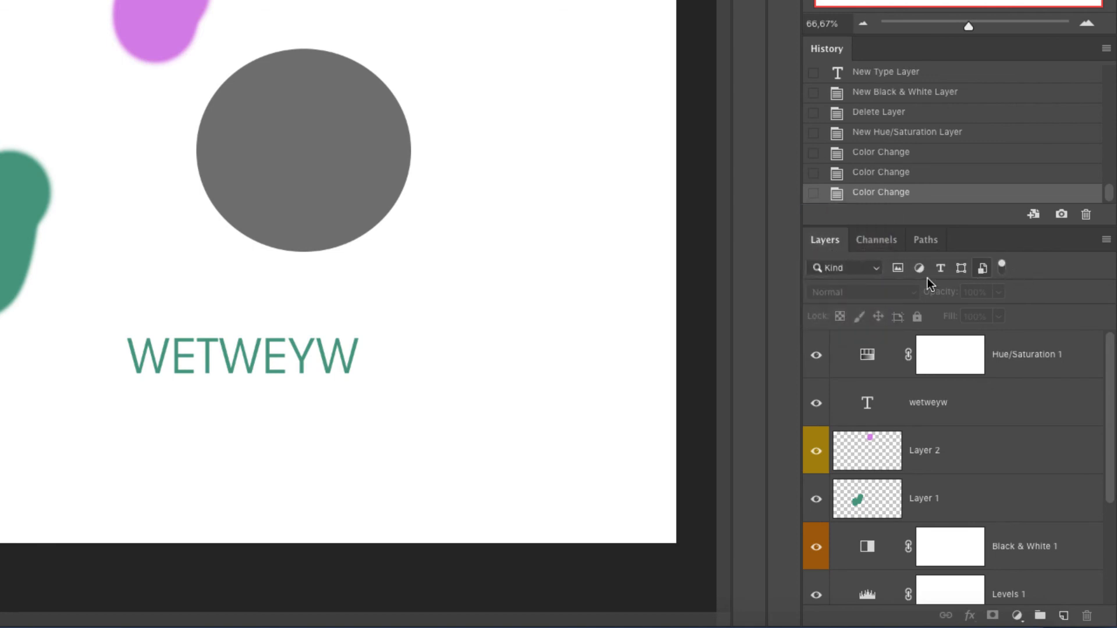
{"action": "left_click", "coordinate": [862, 271]}
{"action": "left_click", "coordinate": [1027, 267]}
{"action": "left_click", "coordinate": [1005, 267]}
{"action": "left_click", "coordinate": [1003, 266]}
{"action": "left_click", "coordinate": [1004, 266]}
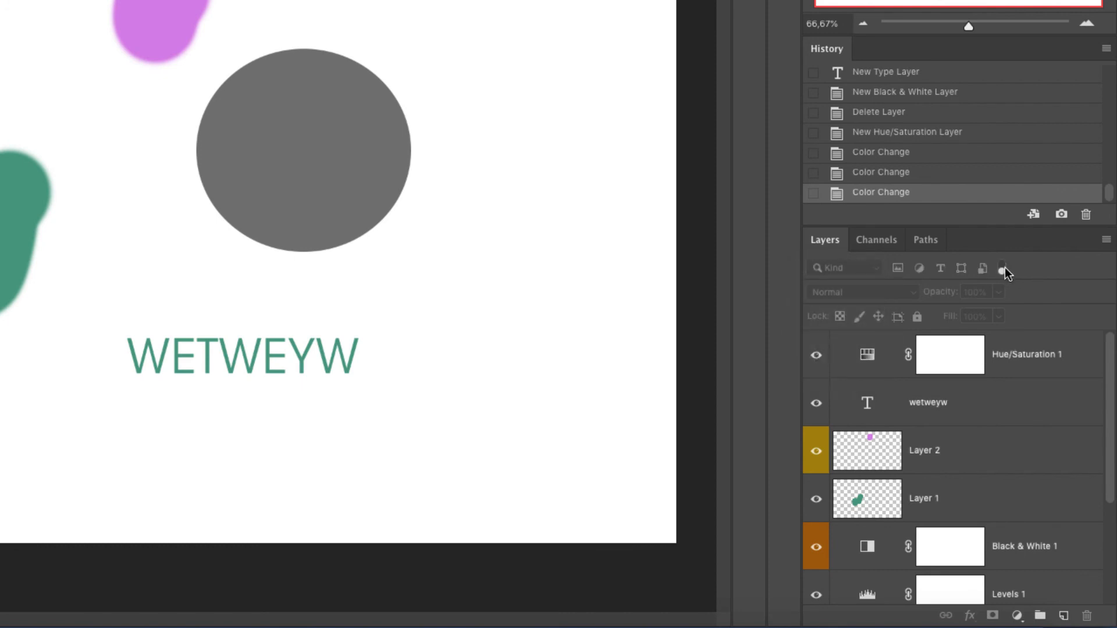
{"action": "left_click", "coordinate": [1004, 267]}
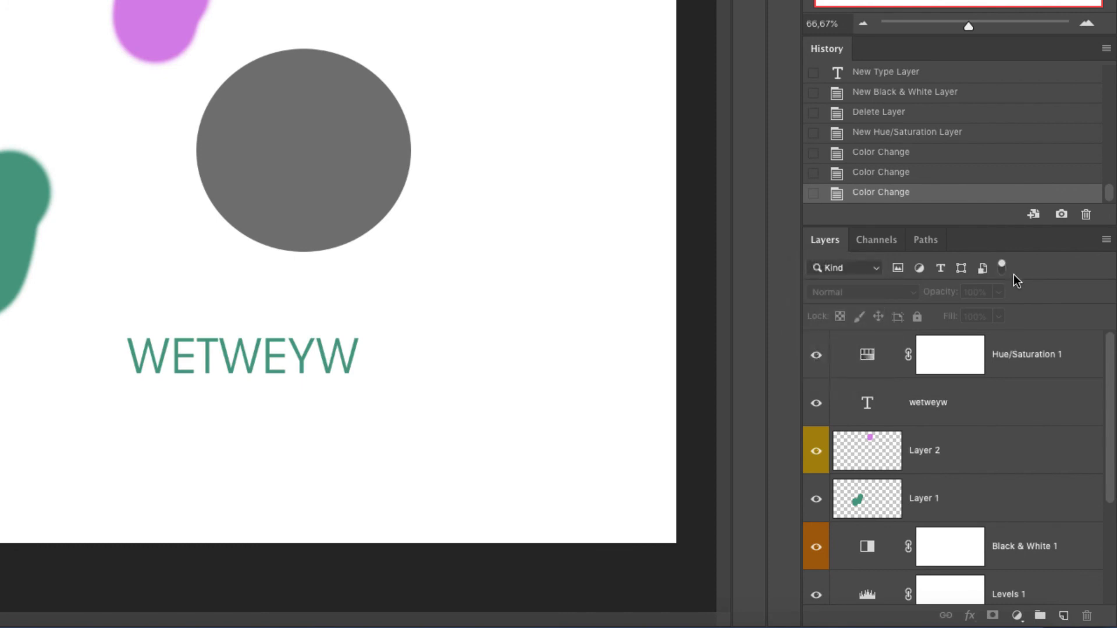
- Select Layer 2 and browse its blend mode options
{"action": "left_click", "coordinate": [995, 460]}
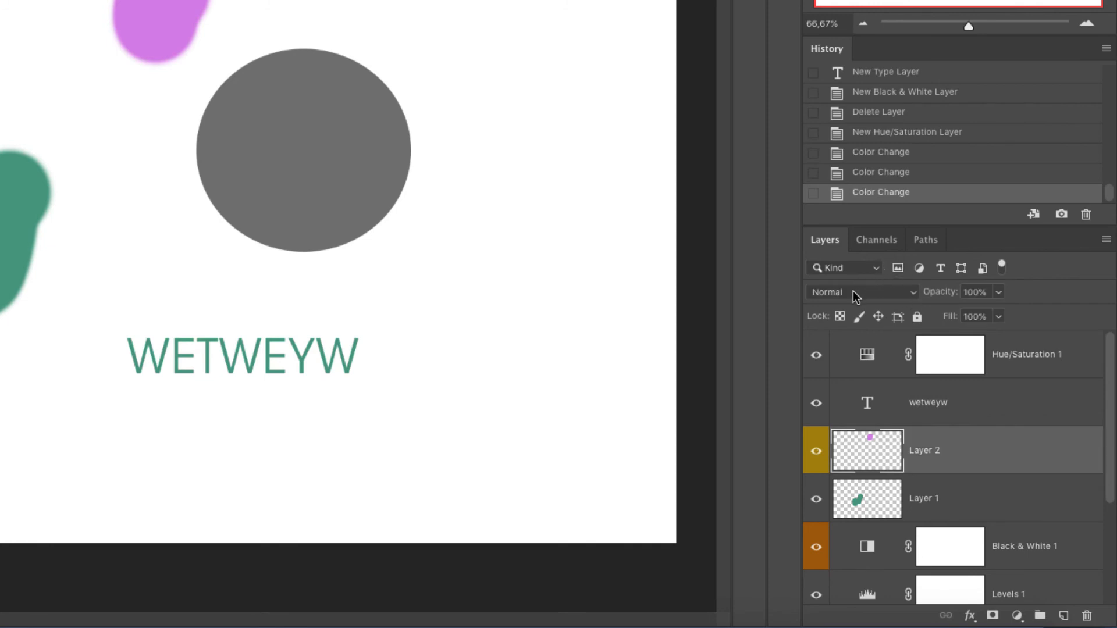
{"action": "left_click", "coordinate": [910, 294]}
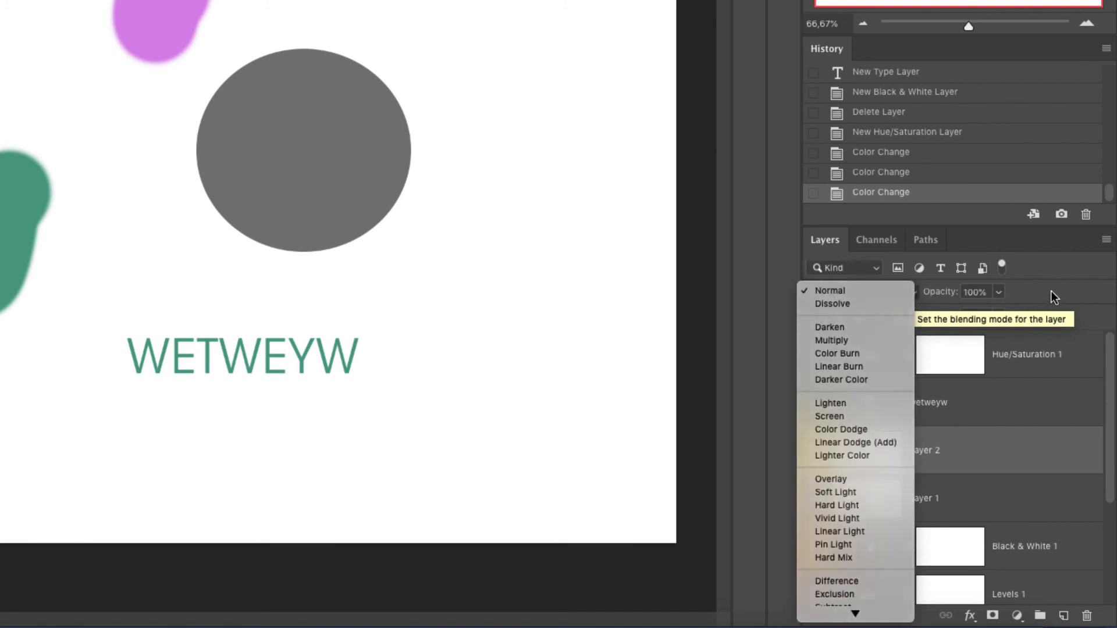
{"action": "left_click", "coordinate": [1050, 292]}
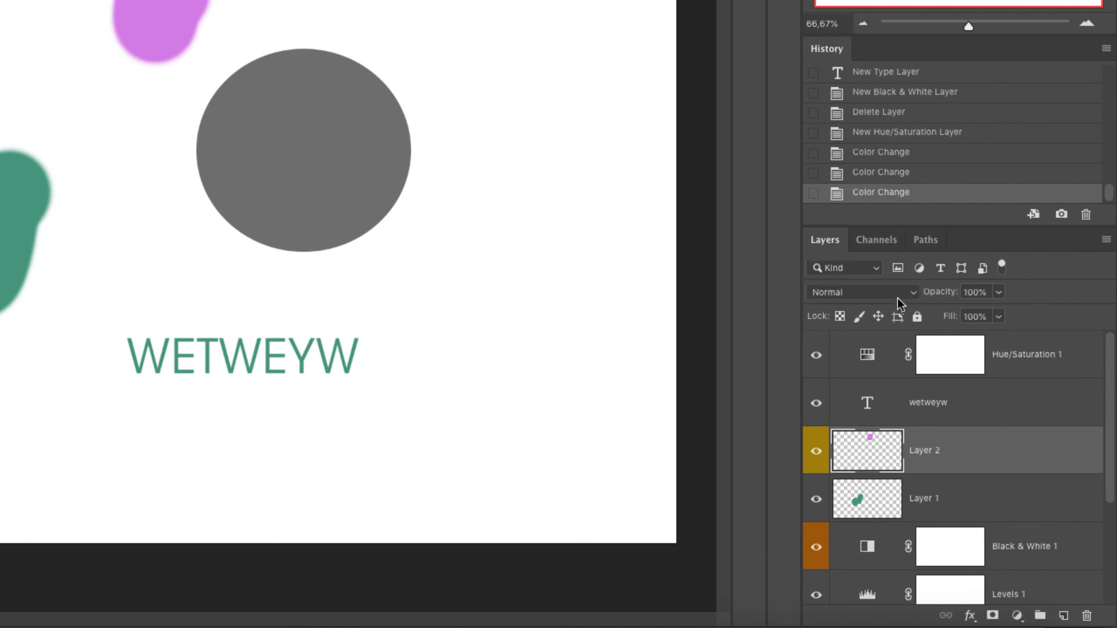
{"action": "left_click", "coordinate": [881, 288]}
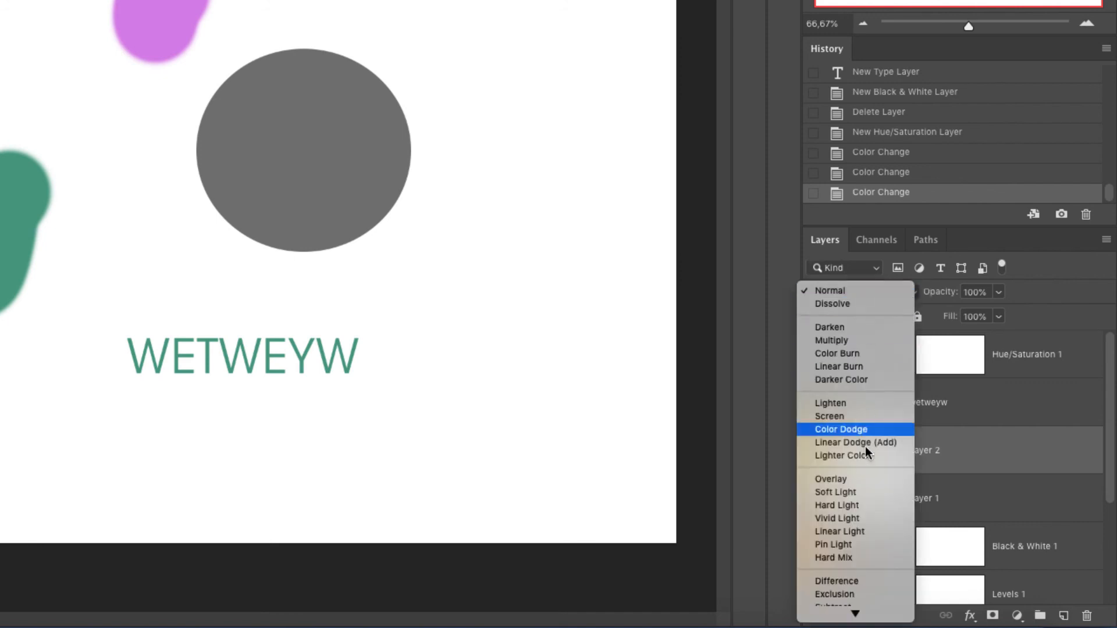
{"action": "left_click", "coordinate": [993, 446]}
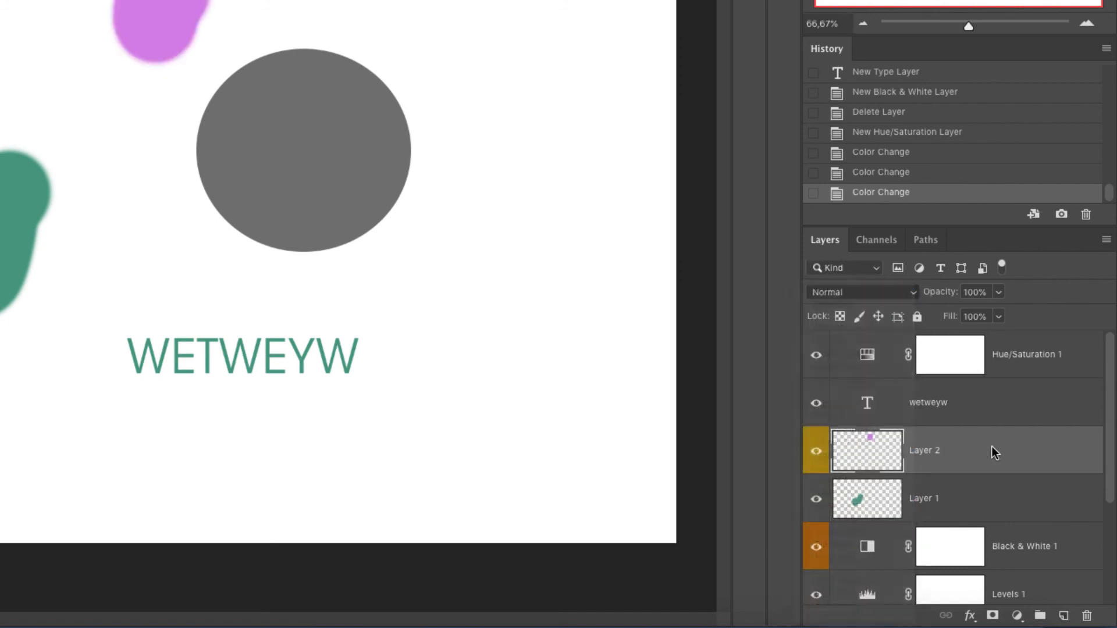
{"action": "left_click", "coordinate": [871, 292]}
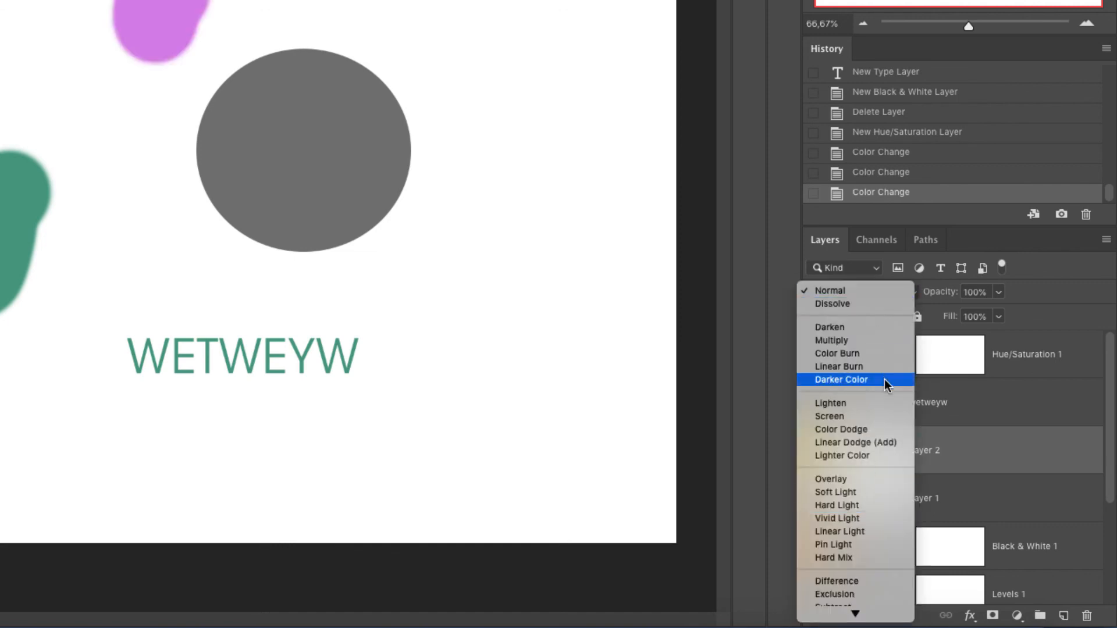
{"action": "left_click", "coordinate": [1105, 352]}
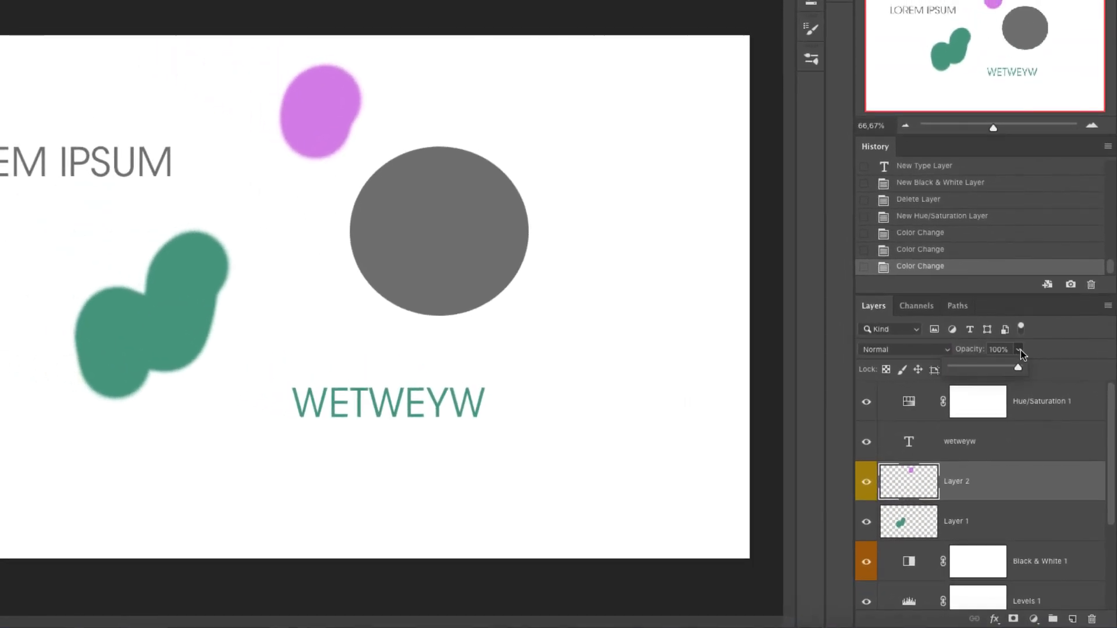
- Drag Layer 2's Opacity and Fill sliders, leaving both at 100%
{"action": "left_click", "coordinate": [998, 292]}
{"action": "left_click_drag", "start_coordinate": [1013, 372], "coordinate": [1079, 360]}
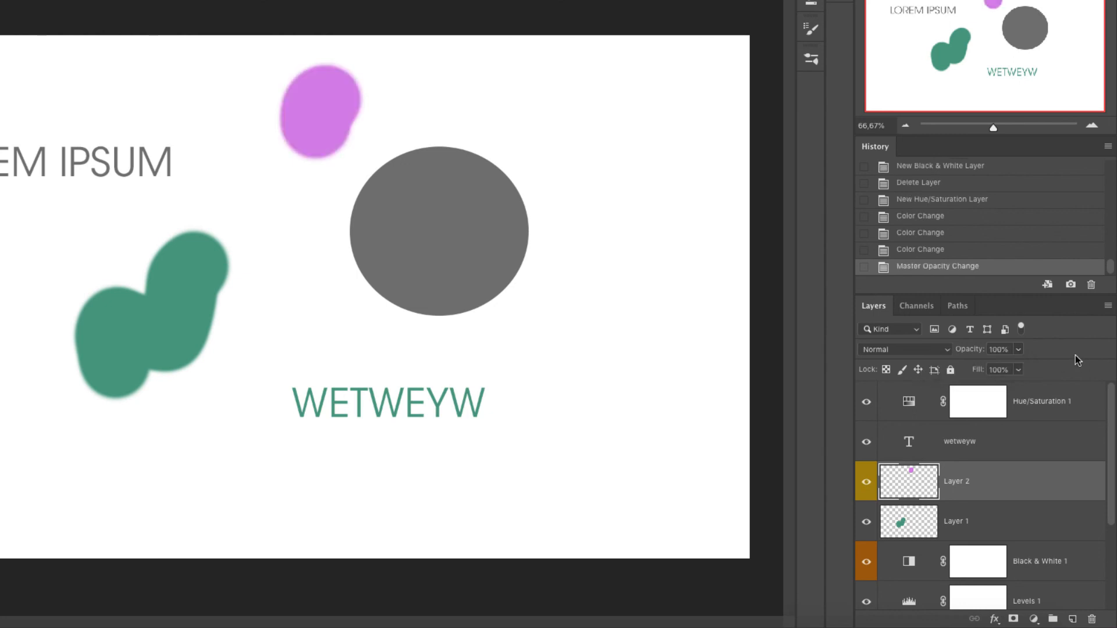
{"action": "left_click", "coordinate": [1020, 370]}
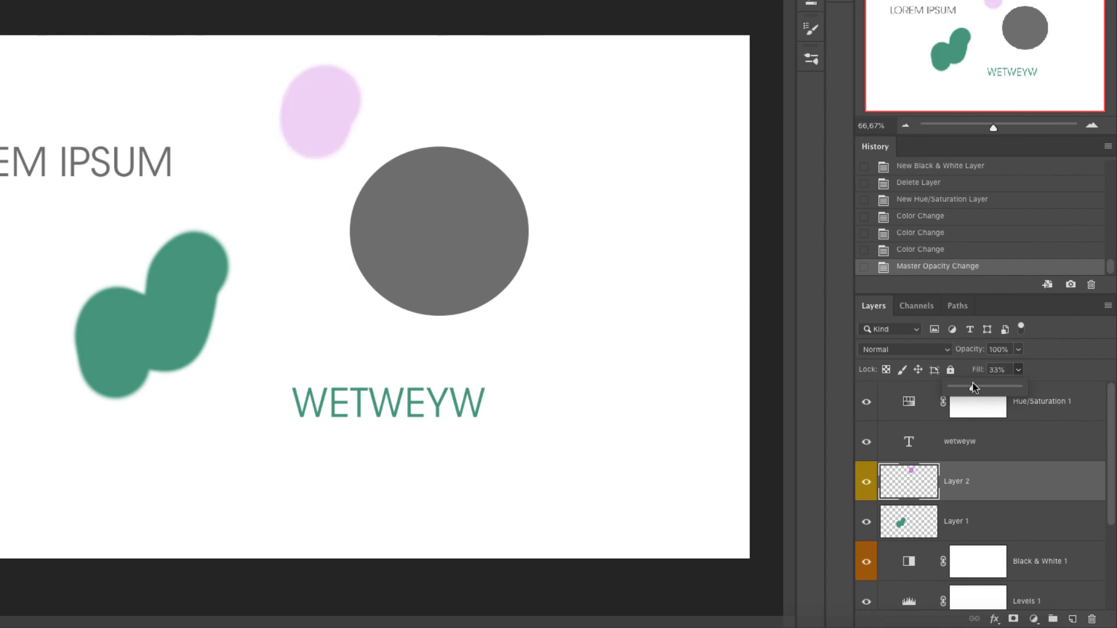
{"action": "left_click_drag", "start_coordinate": [972, 386], "coordinate": [1019, 388]}
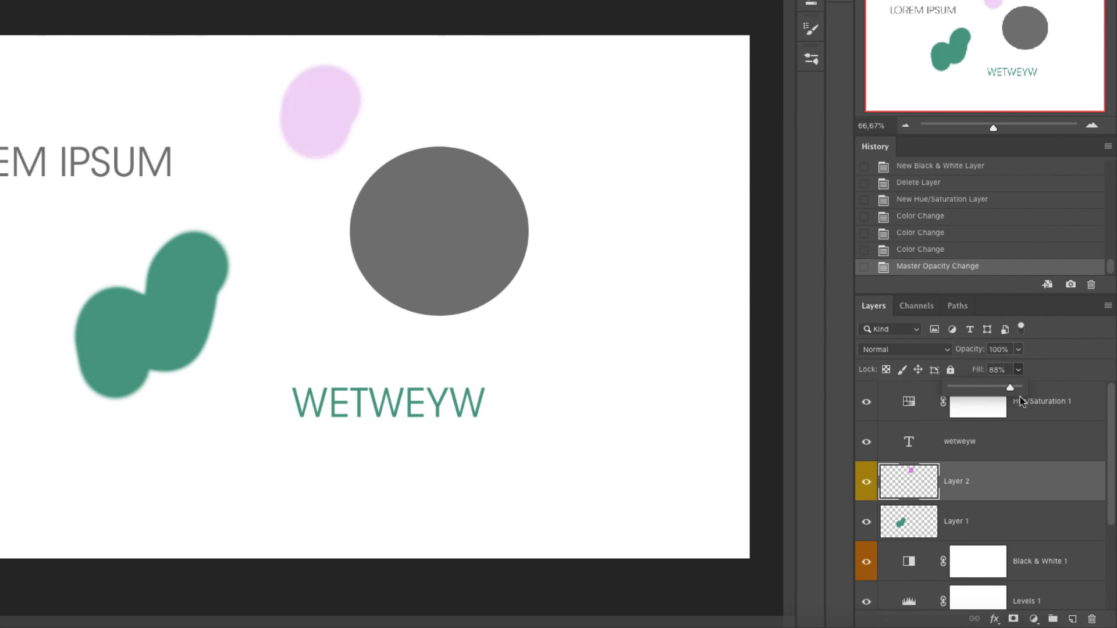
{"action": "left_click", "coordinate": [1077, 382]}
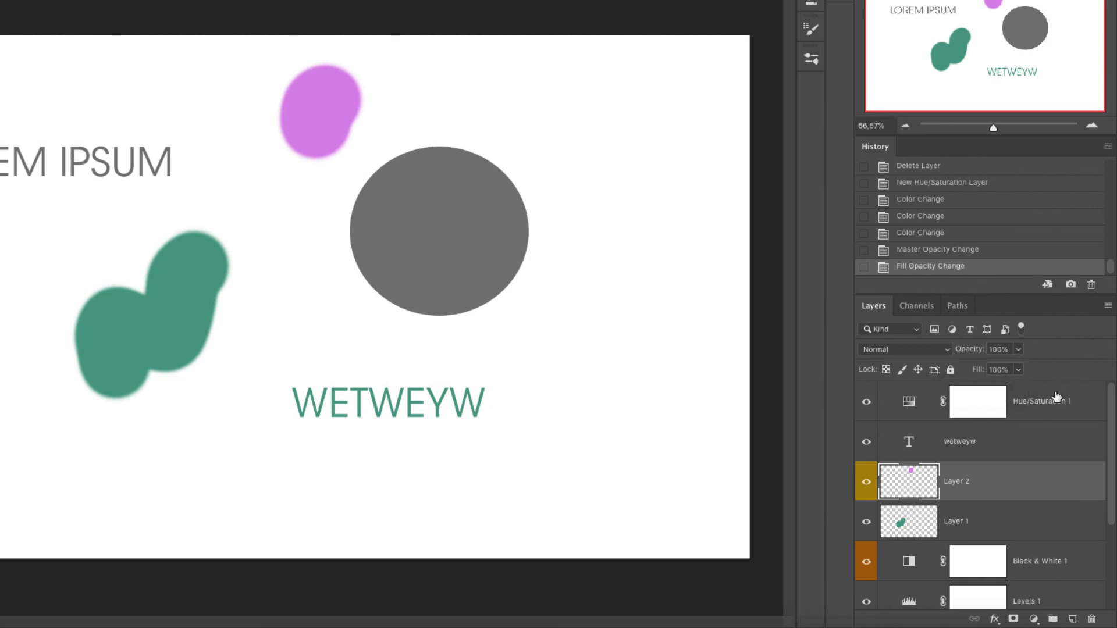
- Open the Layers Panel Options and set the thumbnail size to the smallest option
{"action": "scroll", "coordinate": [931, 508], "scroll_direction": "down", "scroll_amount": 1}
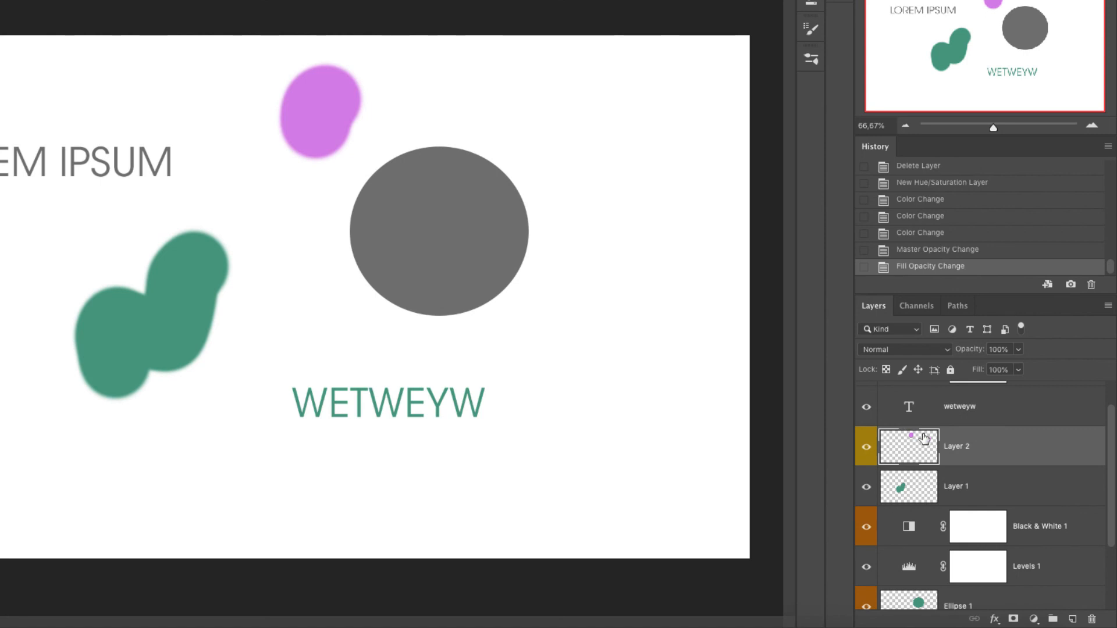
{"action": "left_click", "coordinate": [1107, 306]}
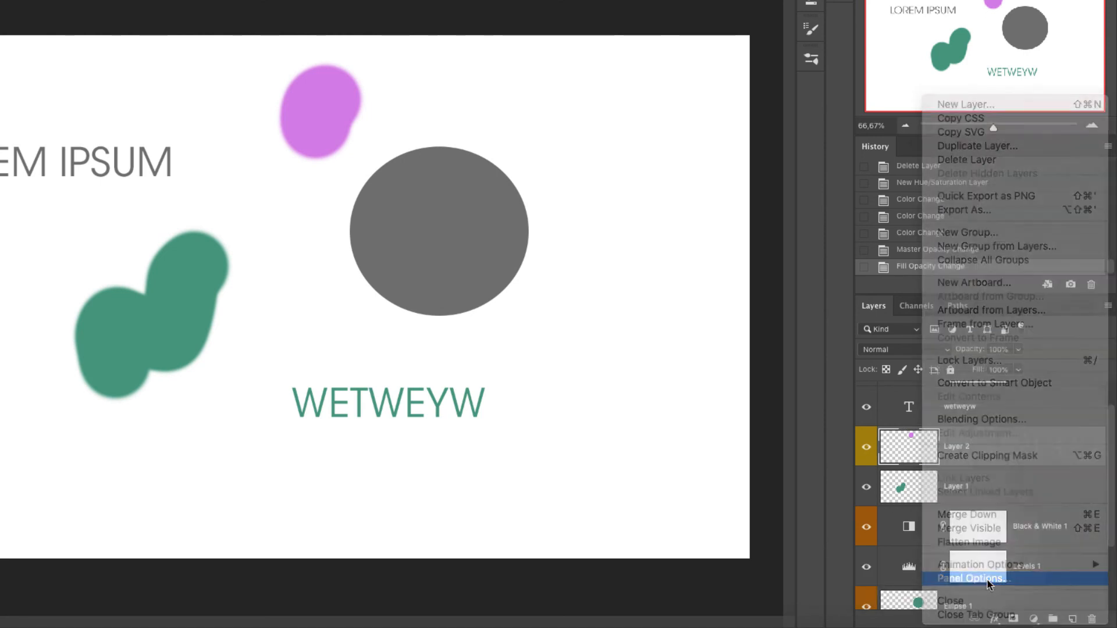
{"action": "left_click", "coordinate": [987, 579]}
{"action": "left_click", "coordinate": [367, 136]}
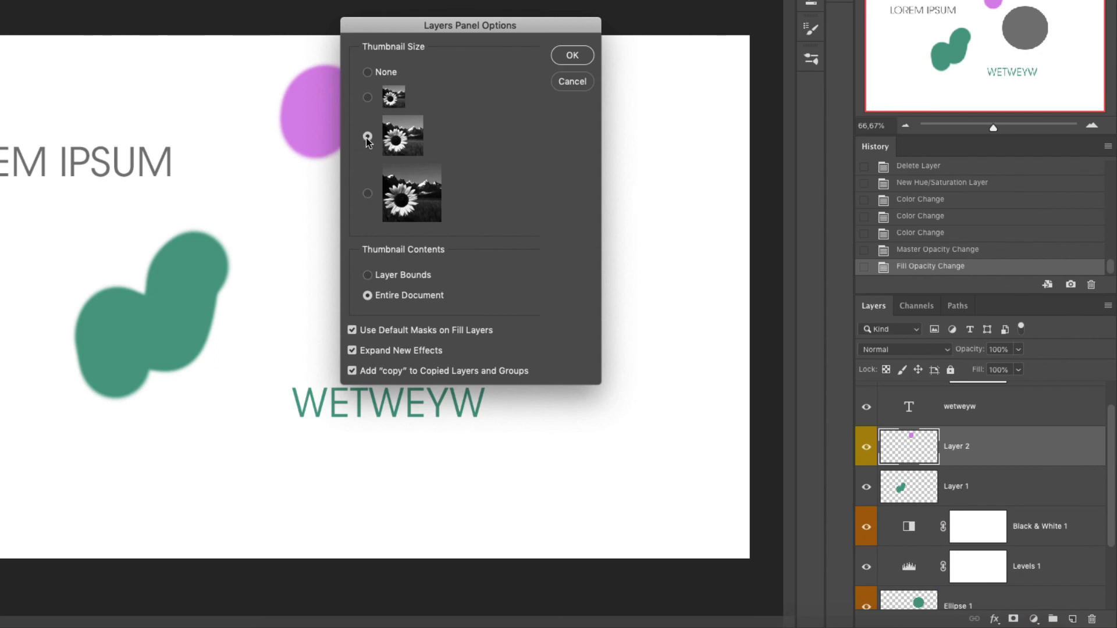
{"action": "left_click", "coordinate": [368, 98]}
{"action": "left_click", "coordinate": [367, 72]}
{"action": "left_click", "coordinate": [368, 98]}
{"action": "left_click", "coordinate": [572, 56]}
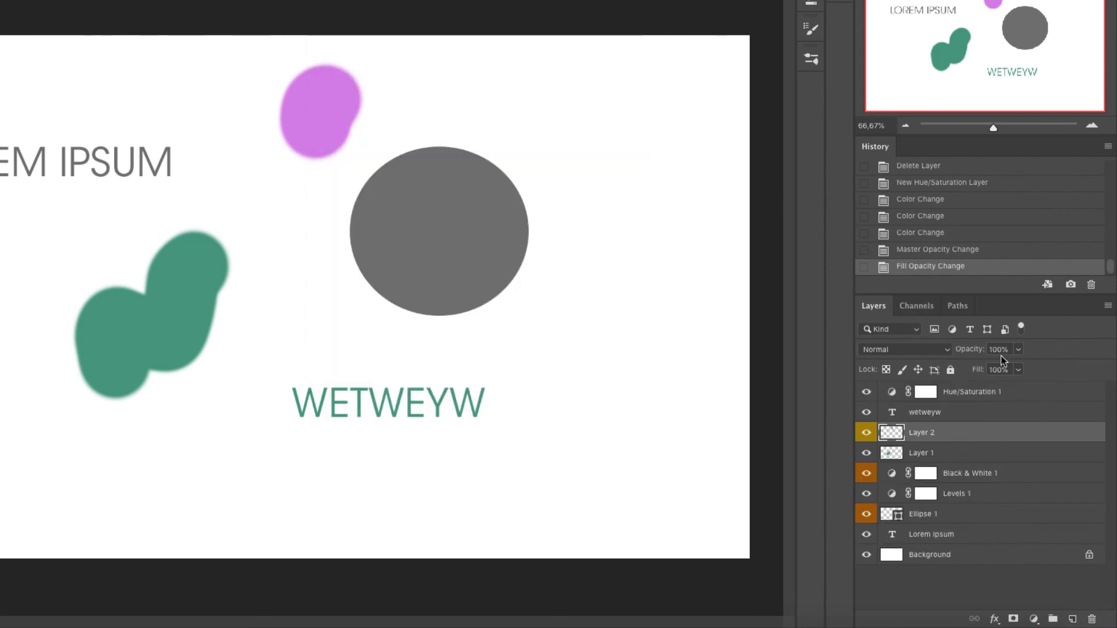
- Reset the PS Express Course workspace to restore the docked panel layout
{"action": "left_click_drag", "start_coordinate": [1106, 309], "coordinate": [1090, 318]}
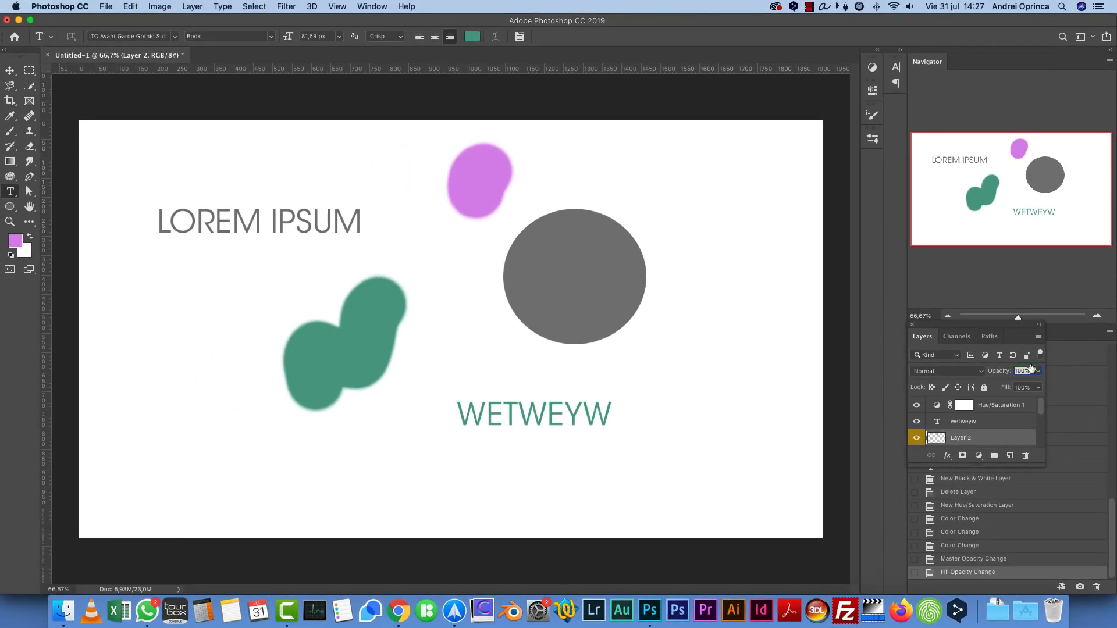
{"action": "left_click", "coordinate": [1093, 37]}
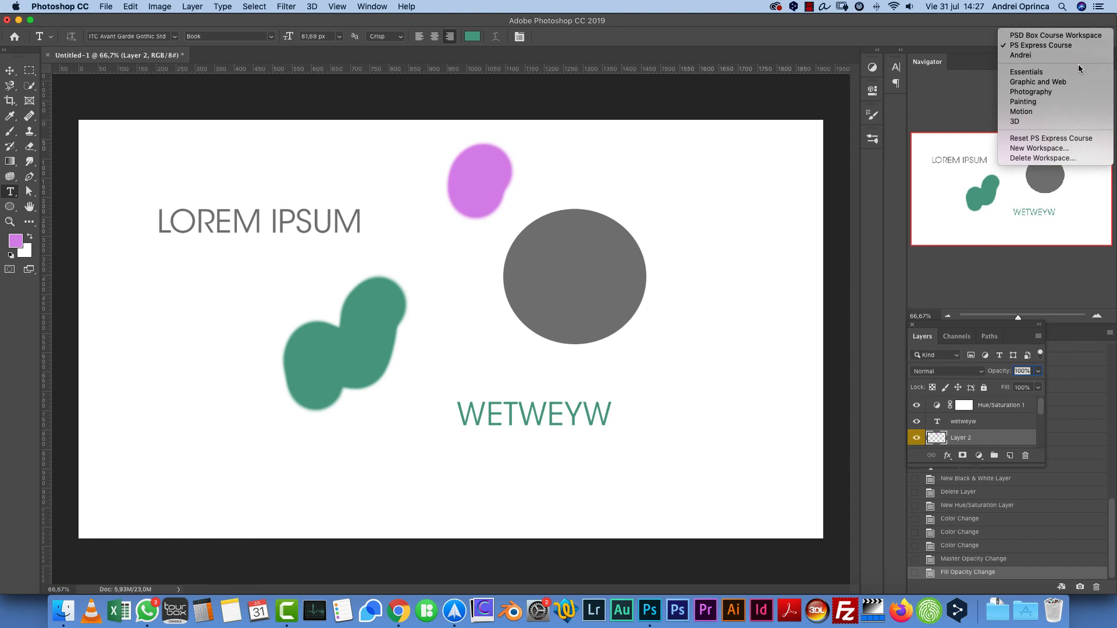
{"action": "left_click", "coordinate": [1041, 138]}
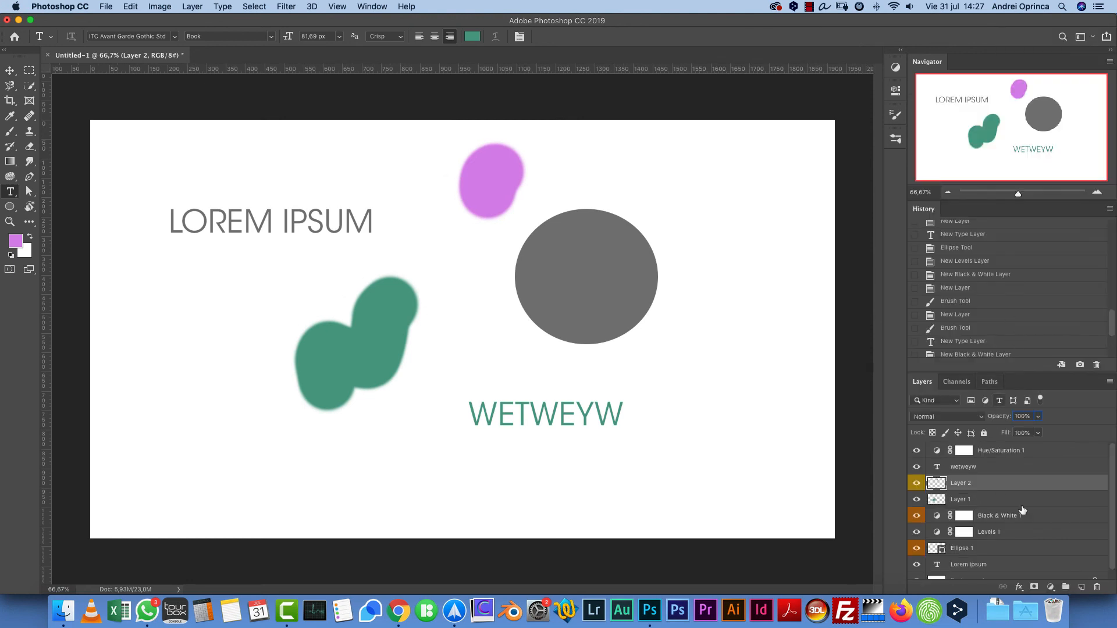
- Open the Layers Panel Options, set the largest thumbnail size with Layer Bounds contents, and scroll through the layers
{"action": "left_click", "coordinate": [1110, 387]}
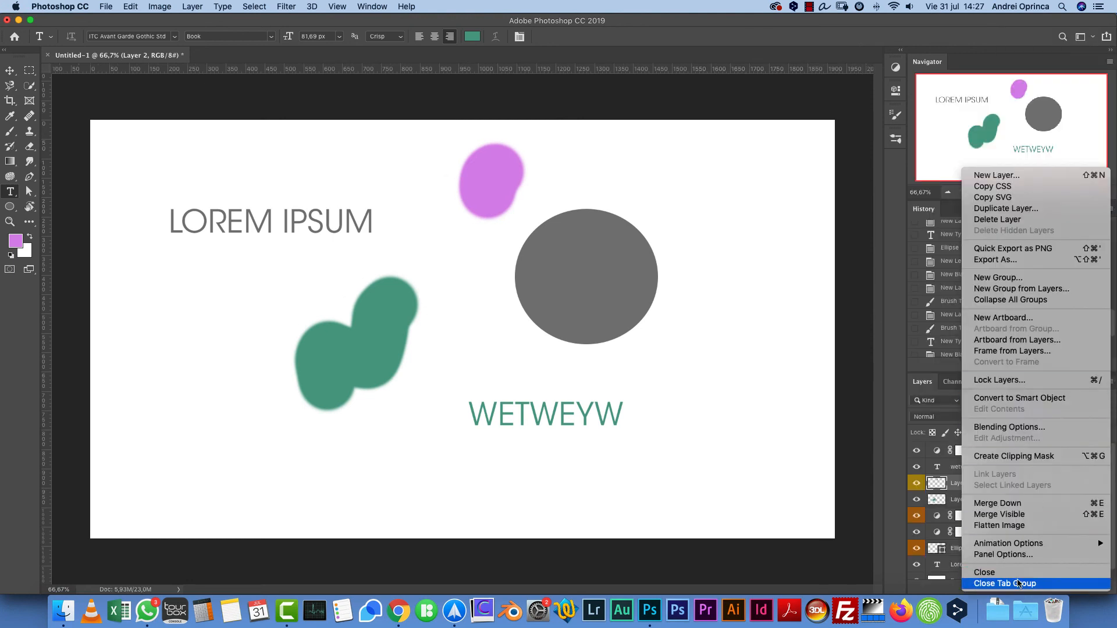
{"action": "left_click", "coordinate": [1000, 554]}
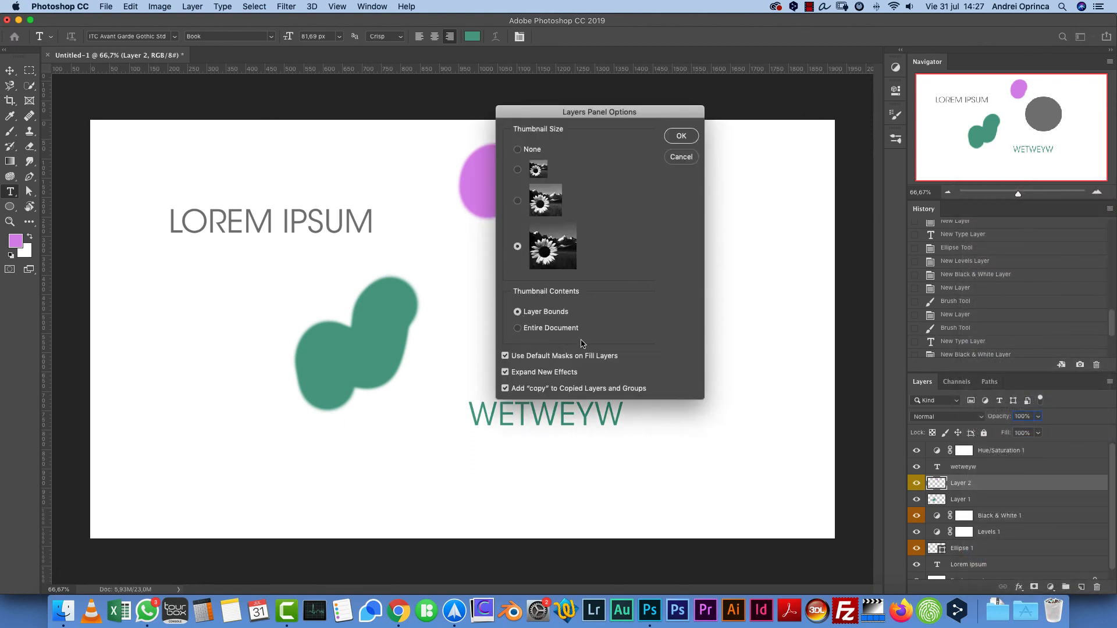
{"action": "left_click", "coordinate": [682, 137]}
{"action": "scroll", "coordinate": [1003, 480], "scroll_direction": "down", "scroll_amount": 1}
{"action": "scroll", "coordinate": [1003, 482], "scroll_direction": "down", "scroll_amount": 1}
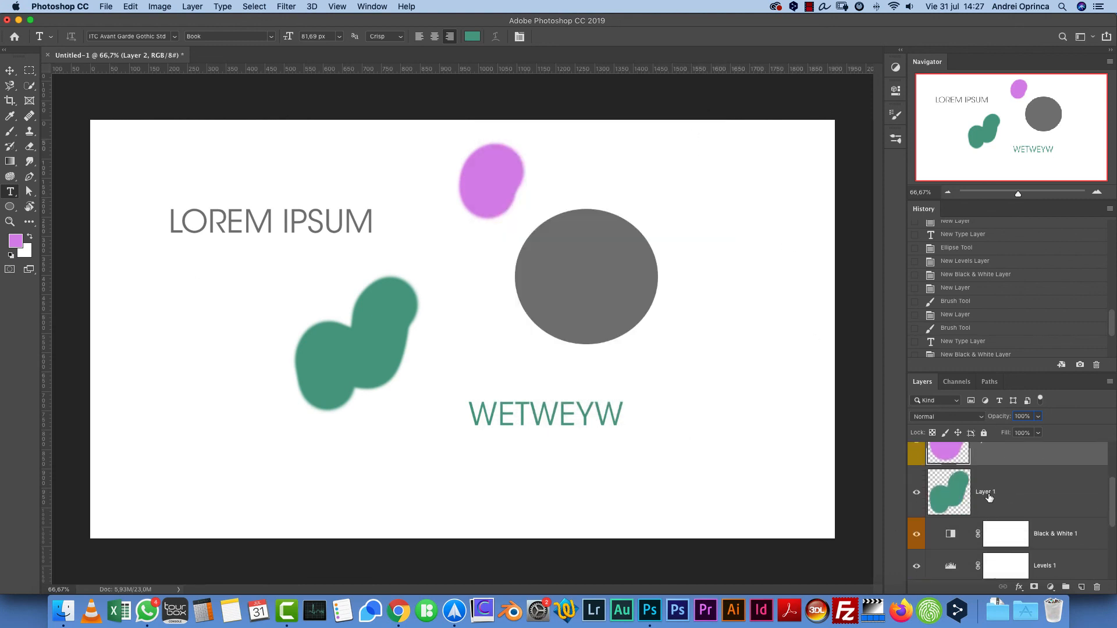
{"action": "scroll", "coordinate": [960, 494], "scroll_direction": "down", "scroll_amount": 5}
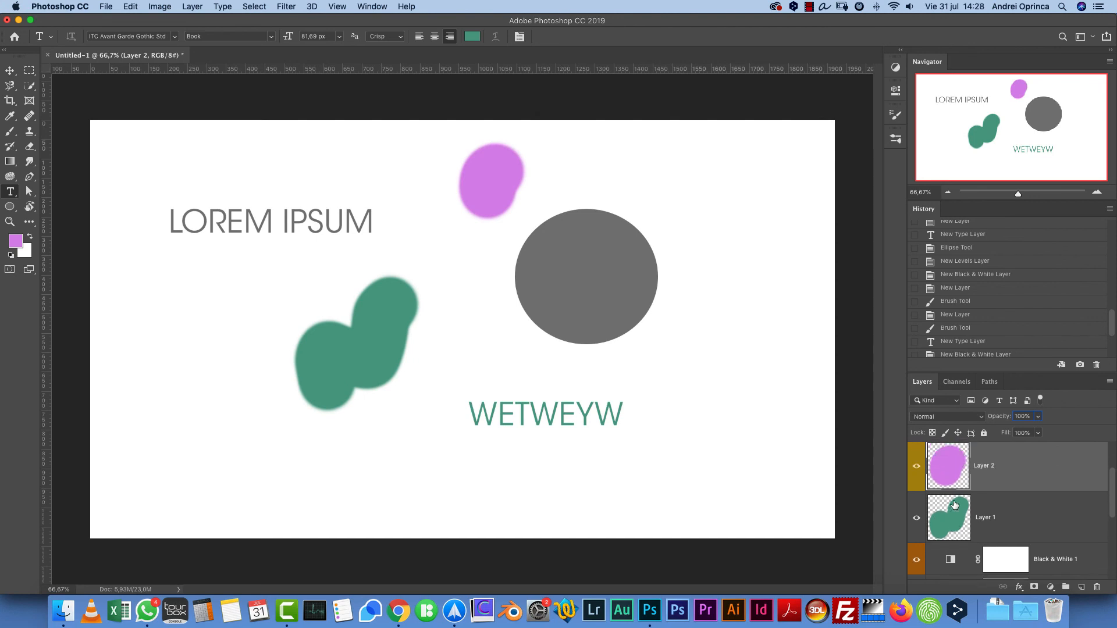
{"action": "scroll", "coordinate": [960, 500], "scroll_direction": "up", "scroll_amount": 1}
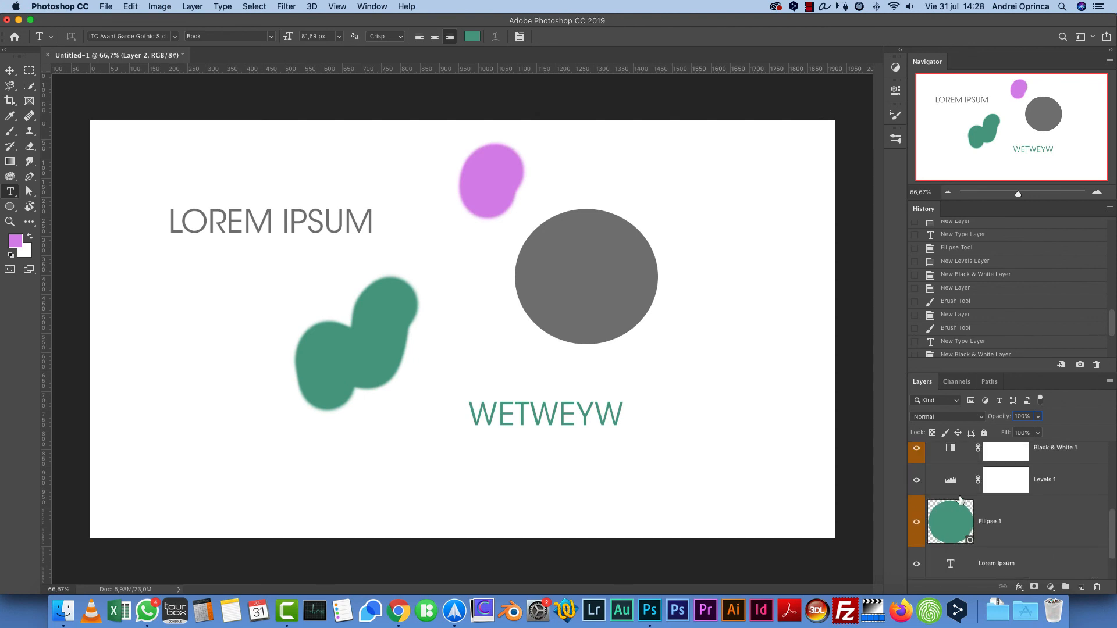
{"action": "scroll", "coordinate": [938, 483], "scroll_direction": "up", "scroll_amount": 3}
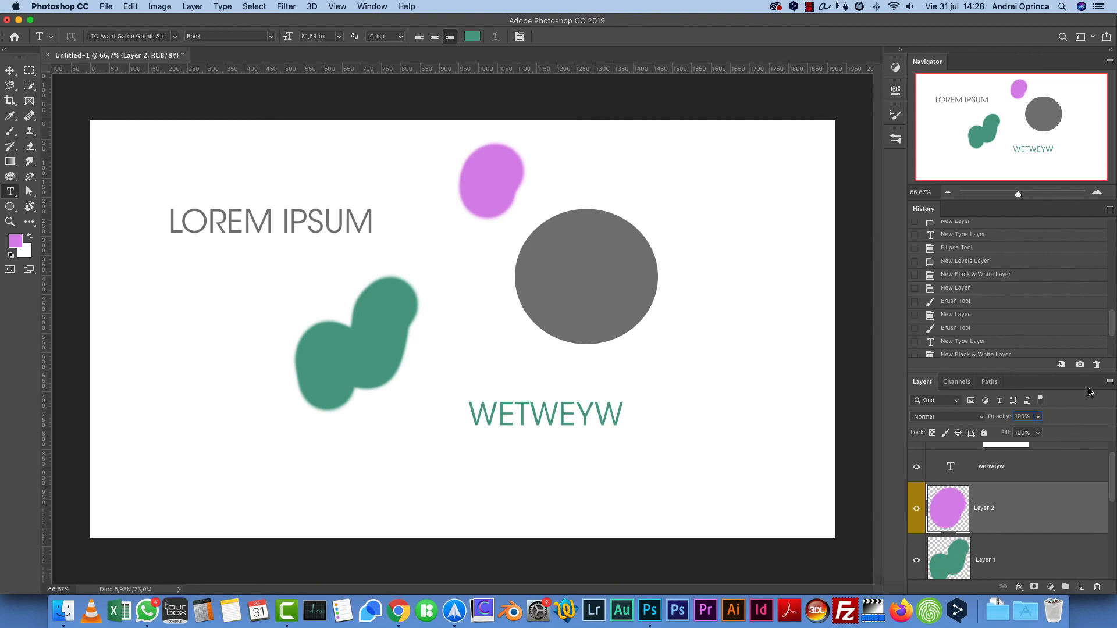
- Change the Layers panel thumbnail contents to Entire Document
{"action": "left_click", "coordinate": [1109, 382]}
{"action": "left_click", "coordinate": [623, 287]}
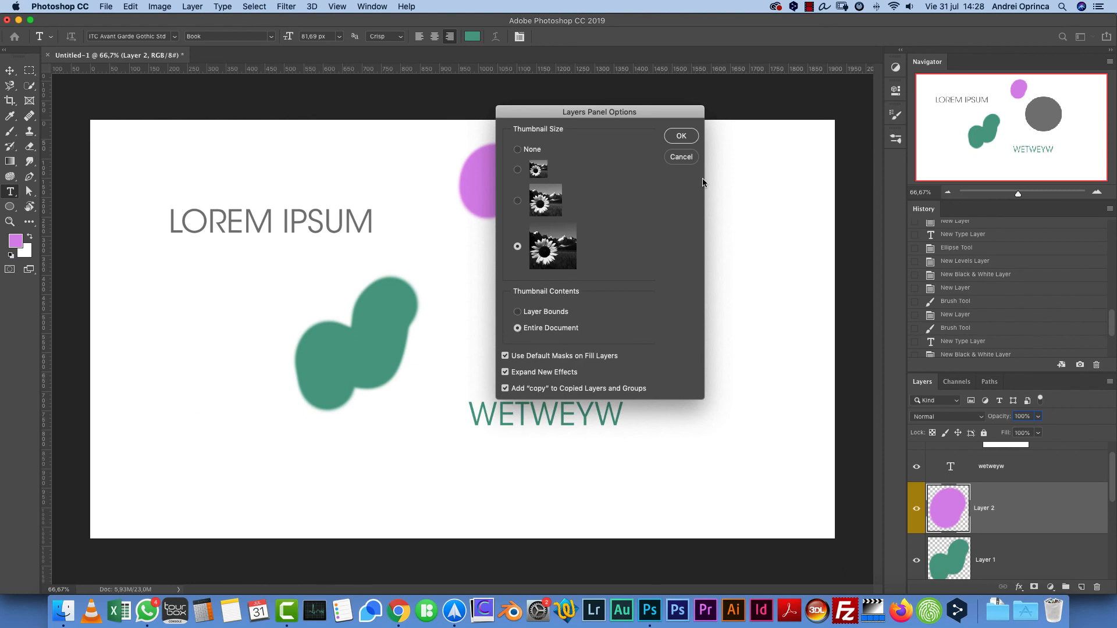
{"action": "left_click", "coordinate": [689, 137]}
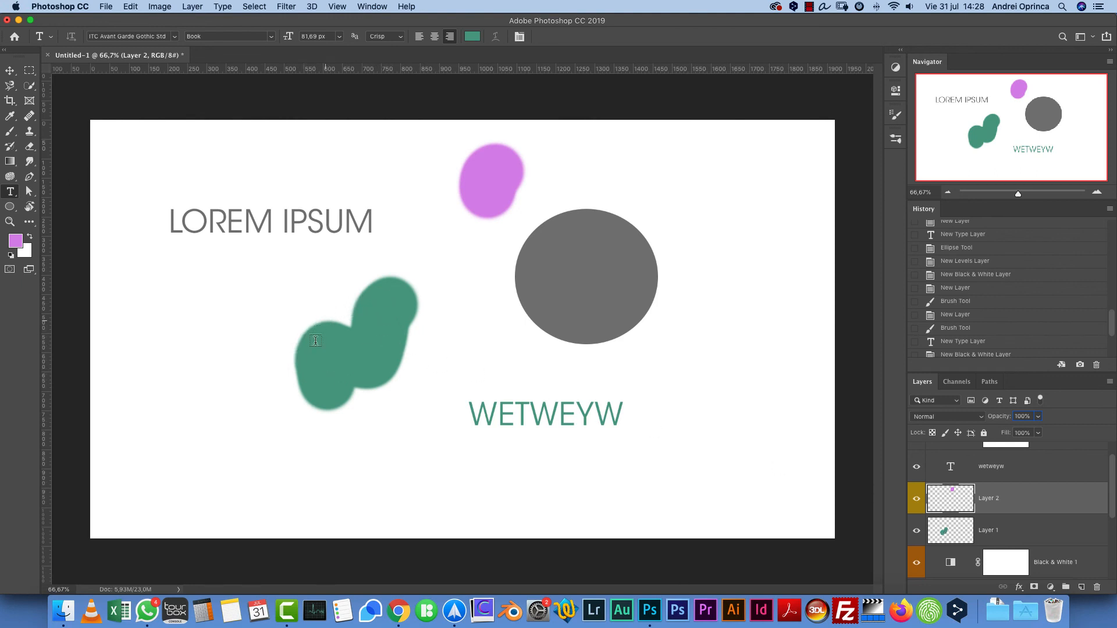
- With the Move tool, move Layer 1's green shape to the canvas's upper-right corner
{"action": "left_click", "coordinate": [10, 70]}
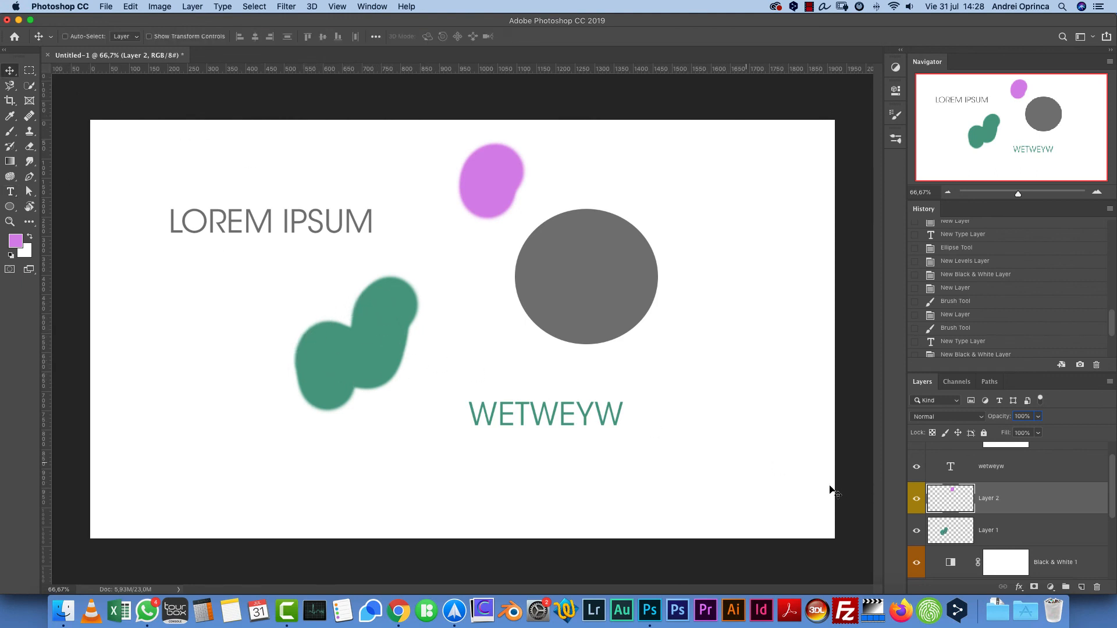
{"action": "left_click_drag", "start_coordinate": [404, 334], "coordinate": [199, 439]}
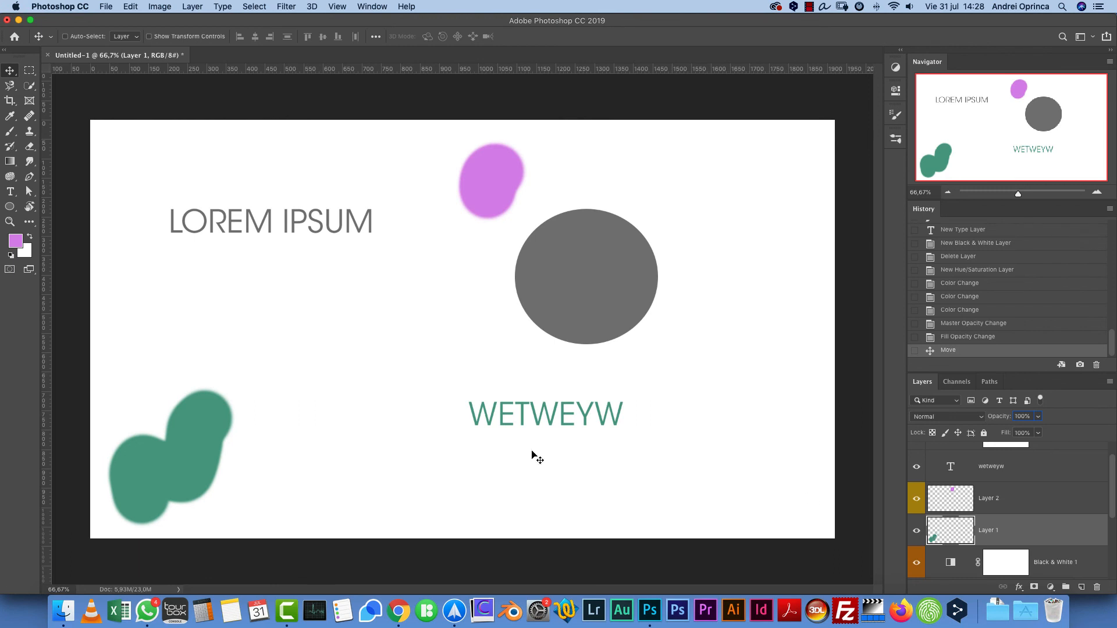
{"action": "left_click_drag", "start_coordinate": [201, 444], "coordinate": [801, 186]}
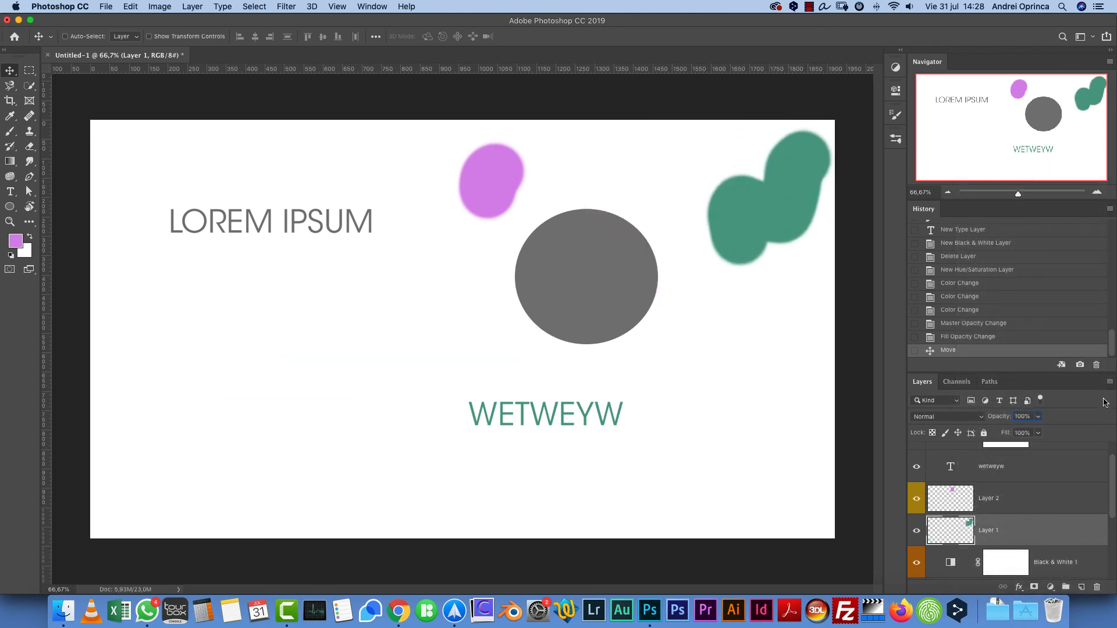
- Switch the Layers panel thumbnail contents to Layer Bounds
{"action": "left_click", "coordinate": [1109, 381]}
{"action": "left_click", "coordinate": [998, 554]}
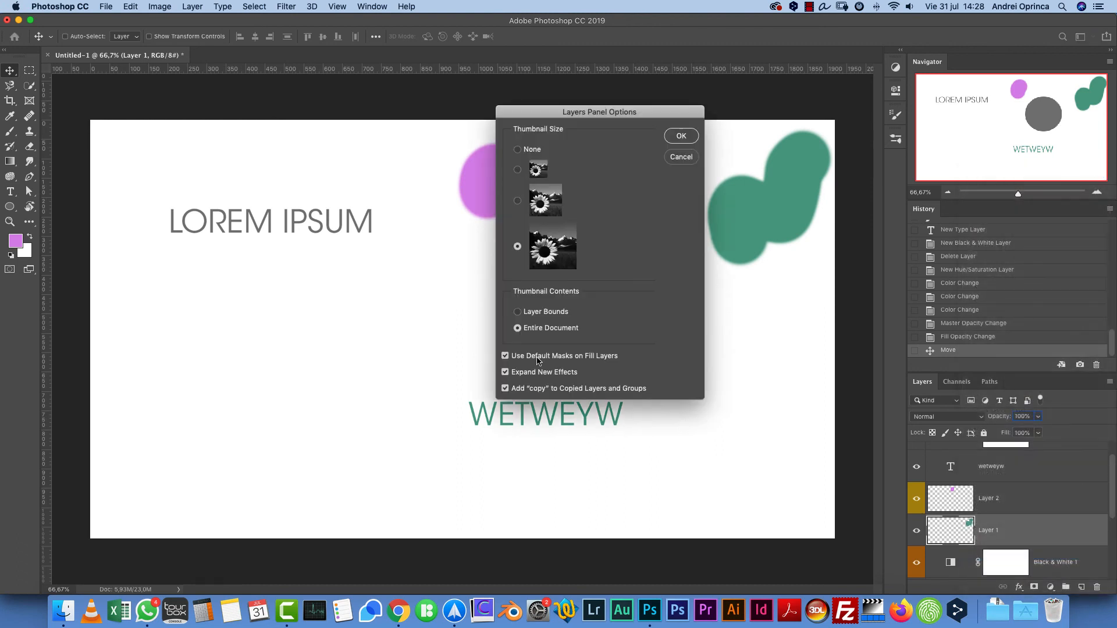
{"action": "left_click", "coordinate": [541, 313]}
{"action": "left_click", "coordinate": [682, 138]}
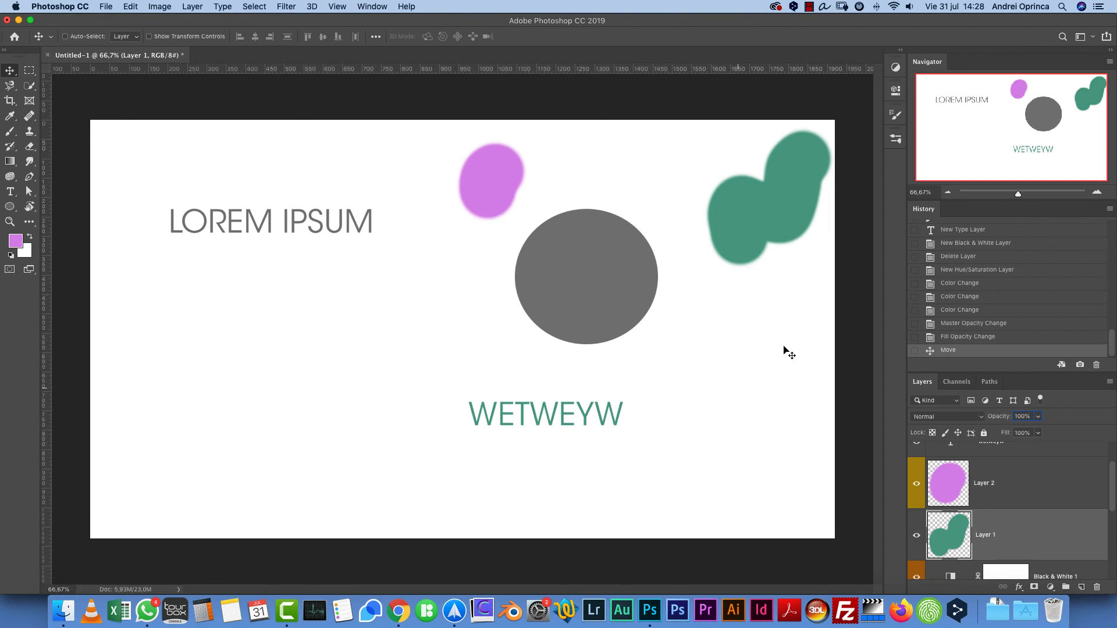
- Set the Layers panel thumbnail contents back to Entire Document
{"action": "left_click", "coordinate": [1109, 384]}
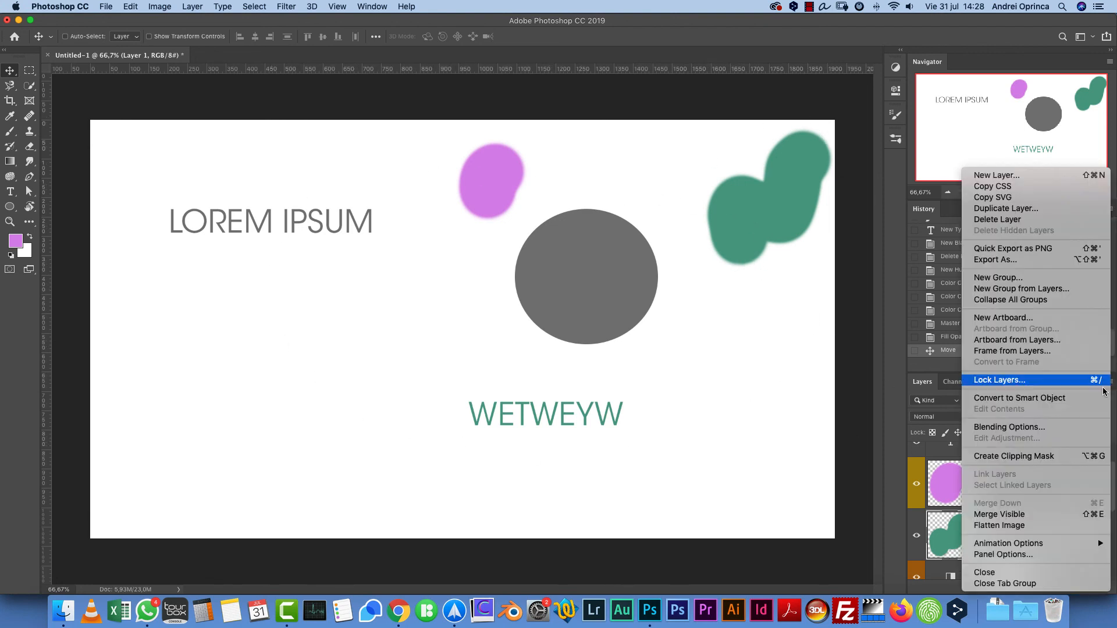
{"action": "left_click", "coordinate": [1013, 556]}
{"action": "left_click", "coordinate": [548, 327]}
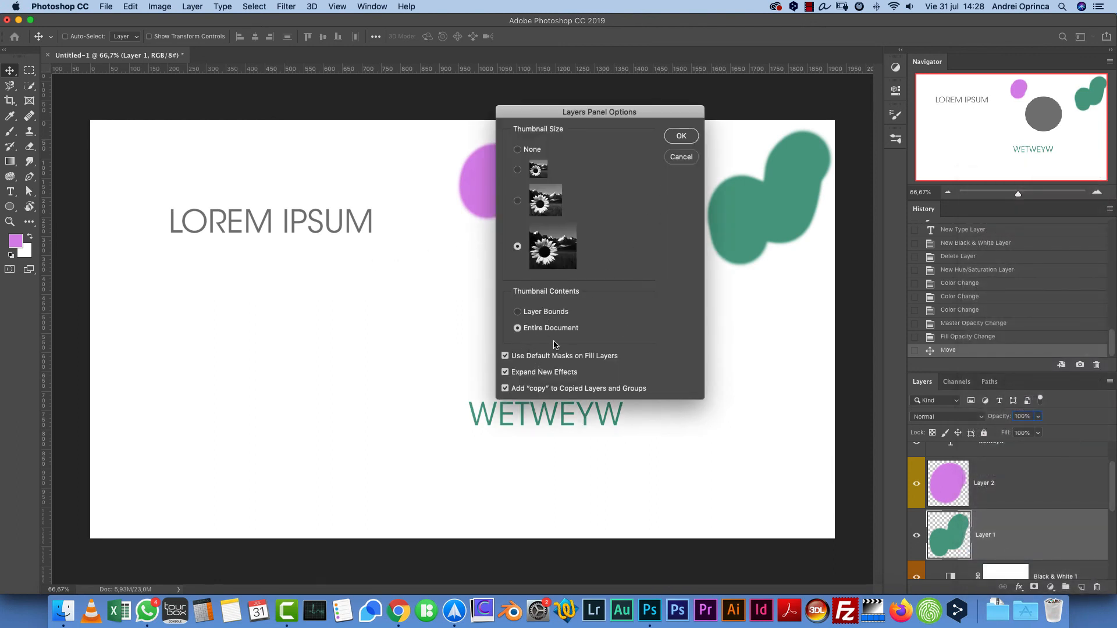
{"action": "left_click", "coordinate": [679, 138]}
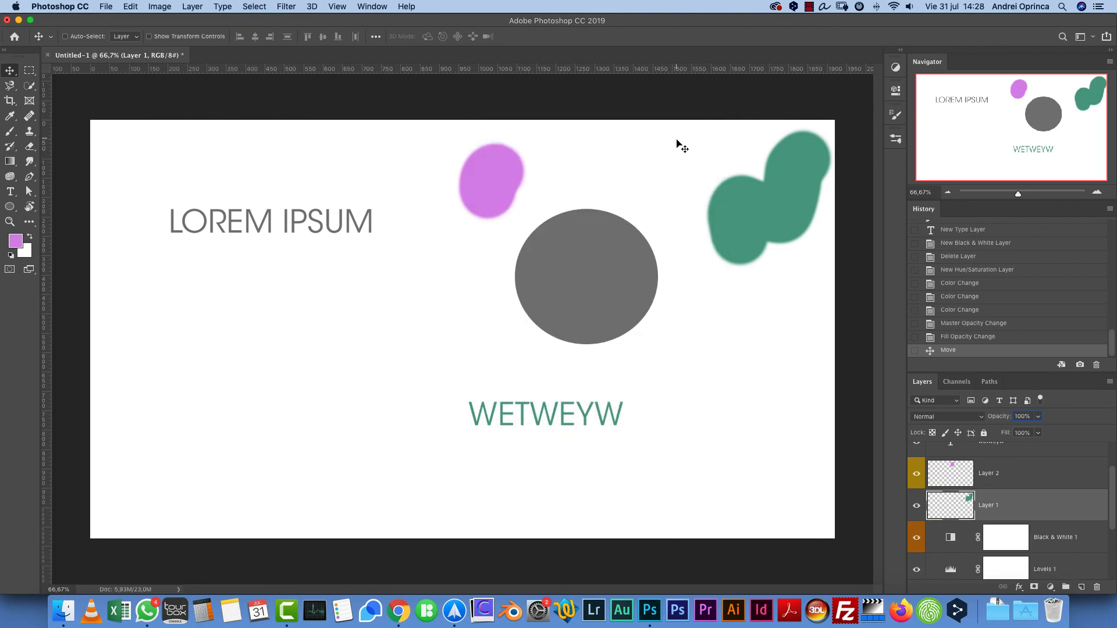